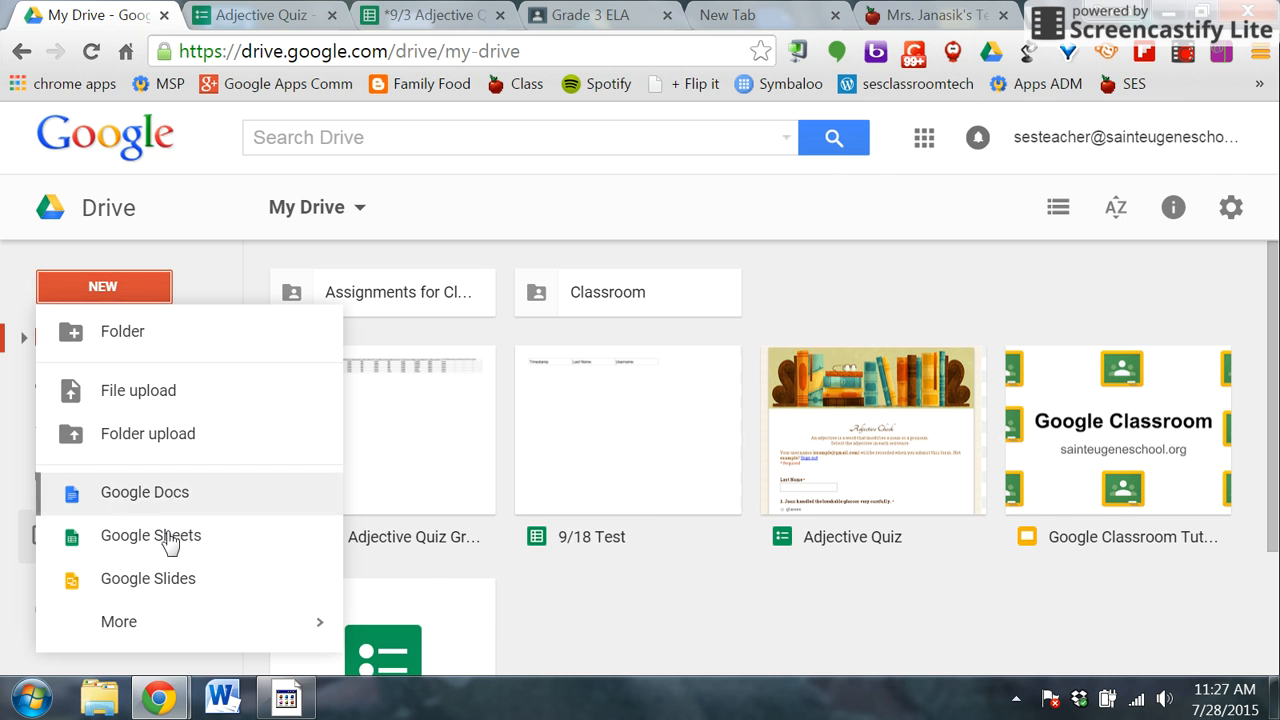
Create a new Google Form and set its response destination to a new spreadsheet named 9/18 Adjective Quiz
{"action": "mouse_move", "coordinate": [155, 635]}
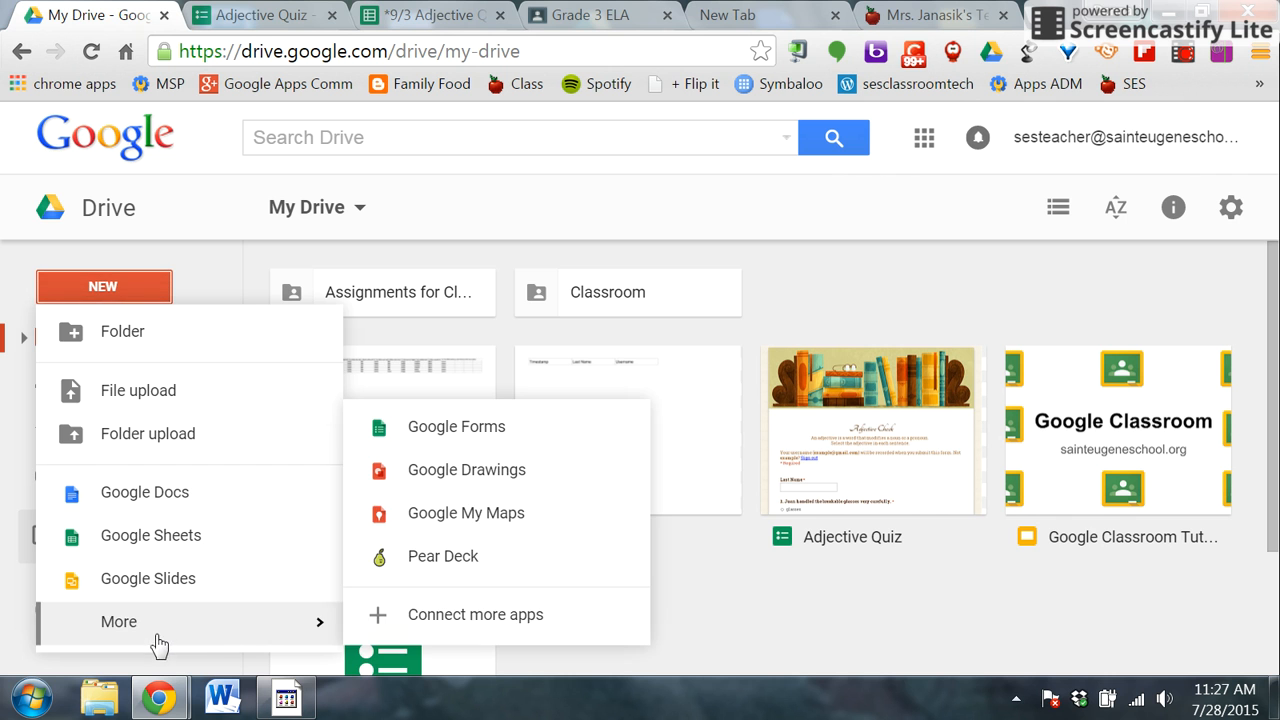
{"action": "left_click", "coordinate": [460, 425]}
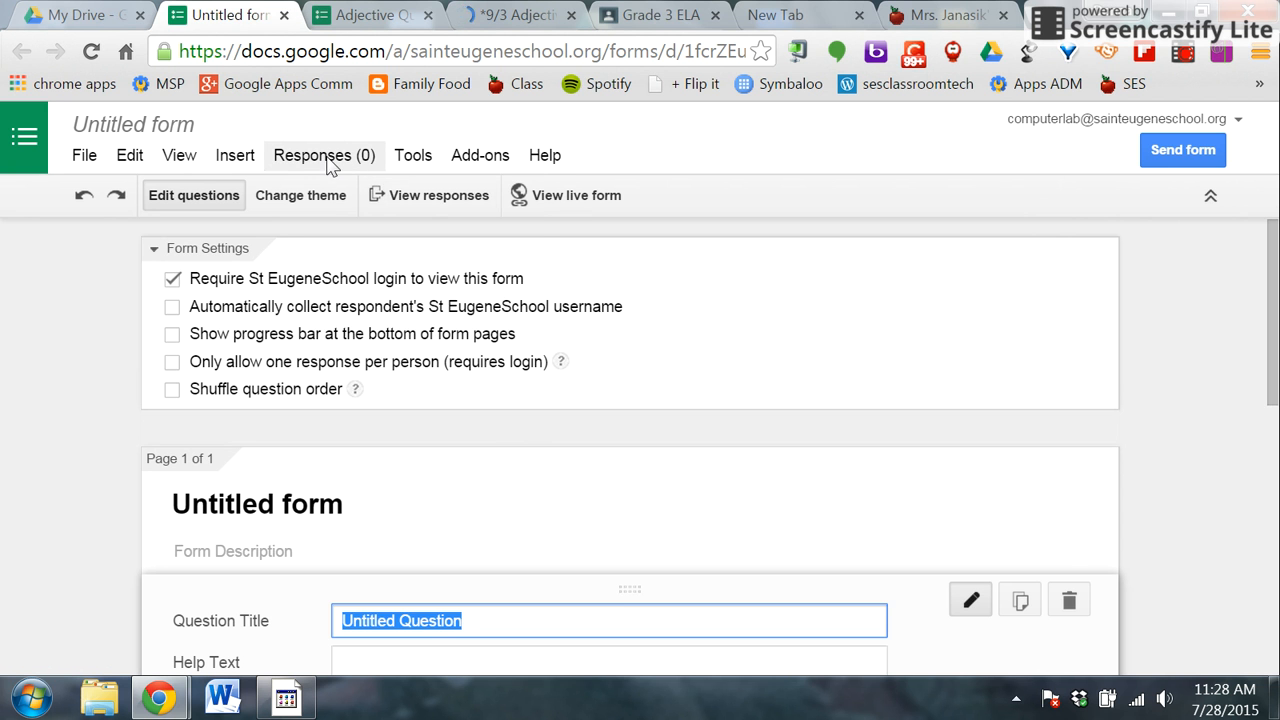
{"action": "left_click", "coordinate": [331, 160]}
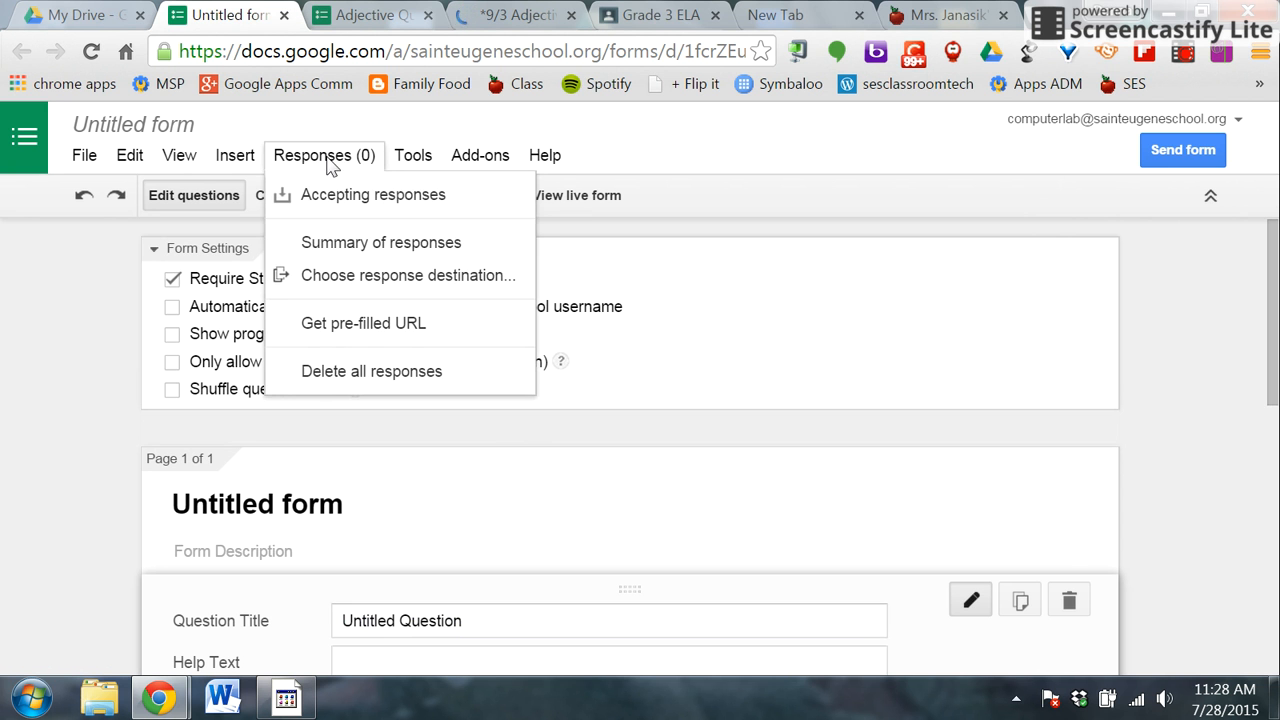
{"action": "left_click", "coordinate": [480, 277]}
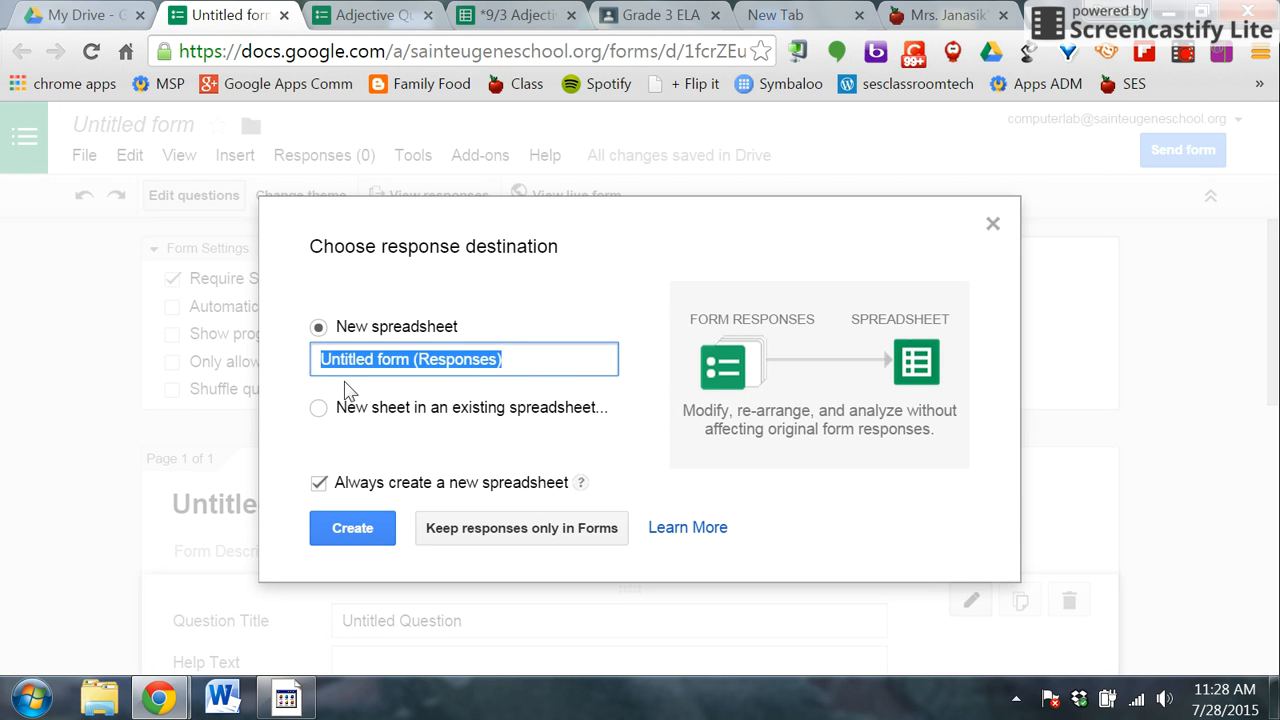
{"action": "type", "text": "9/18 Adjectiv"}
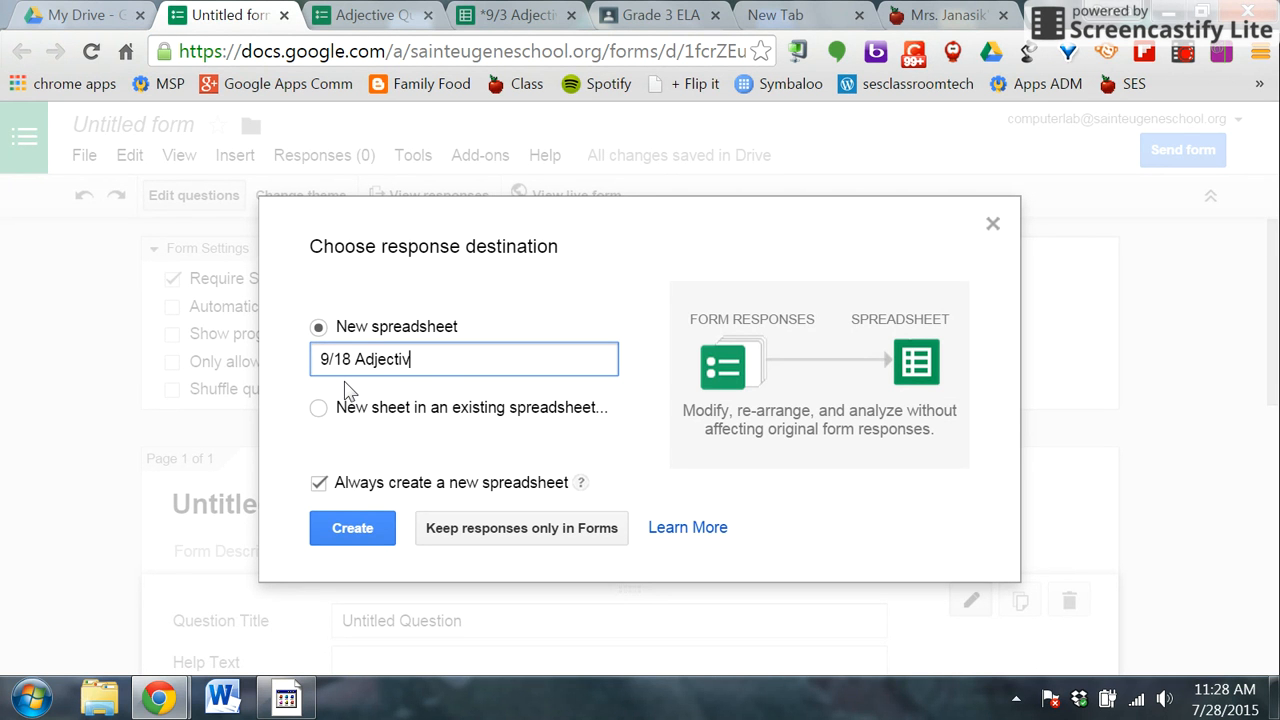
{"action": "type", "text": "e Quiz"}
{"action": "left_click", "coordinate": [355, 530]}
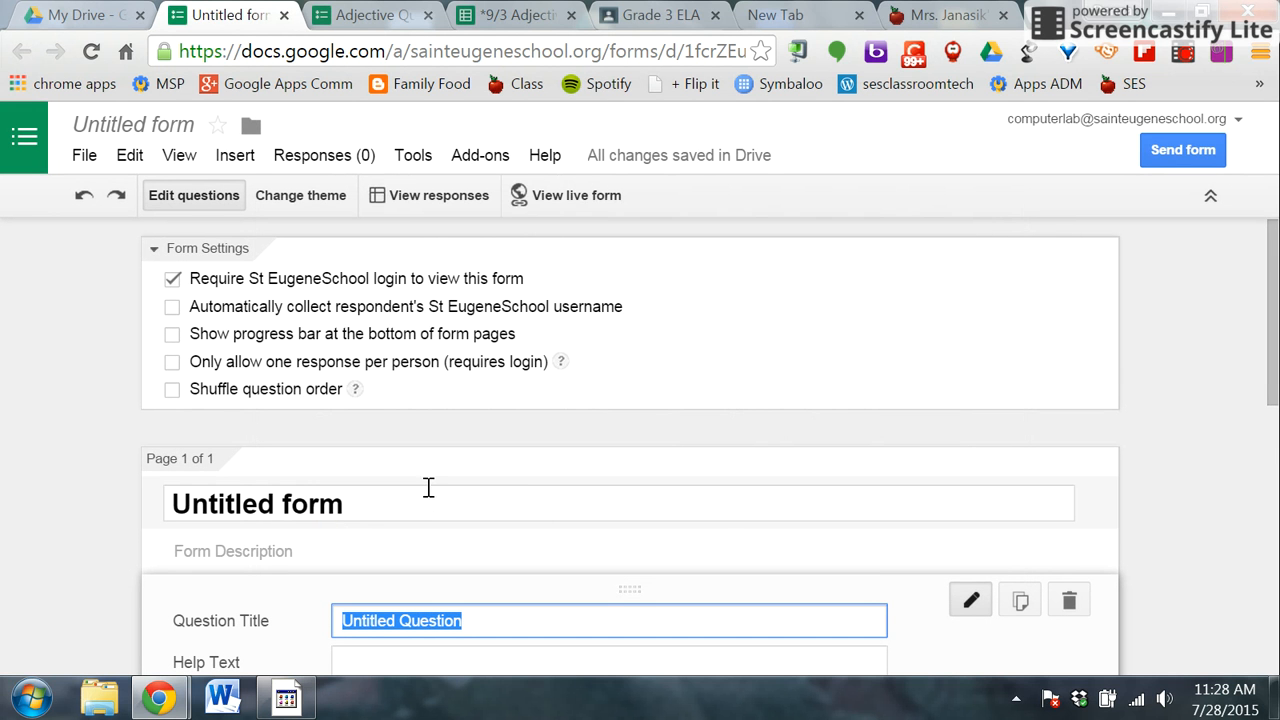
Title the form Adjective Quiz and enable automatic collection of the respondent's school username
{"action": "left_click", "coordinate": [363, 506]}
{"action": "left_click_drag", "start_coordinate": [363, 506], "coordinate": [138, 507]}
{"action": "type", "text": "Adjec"}
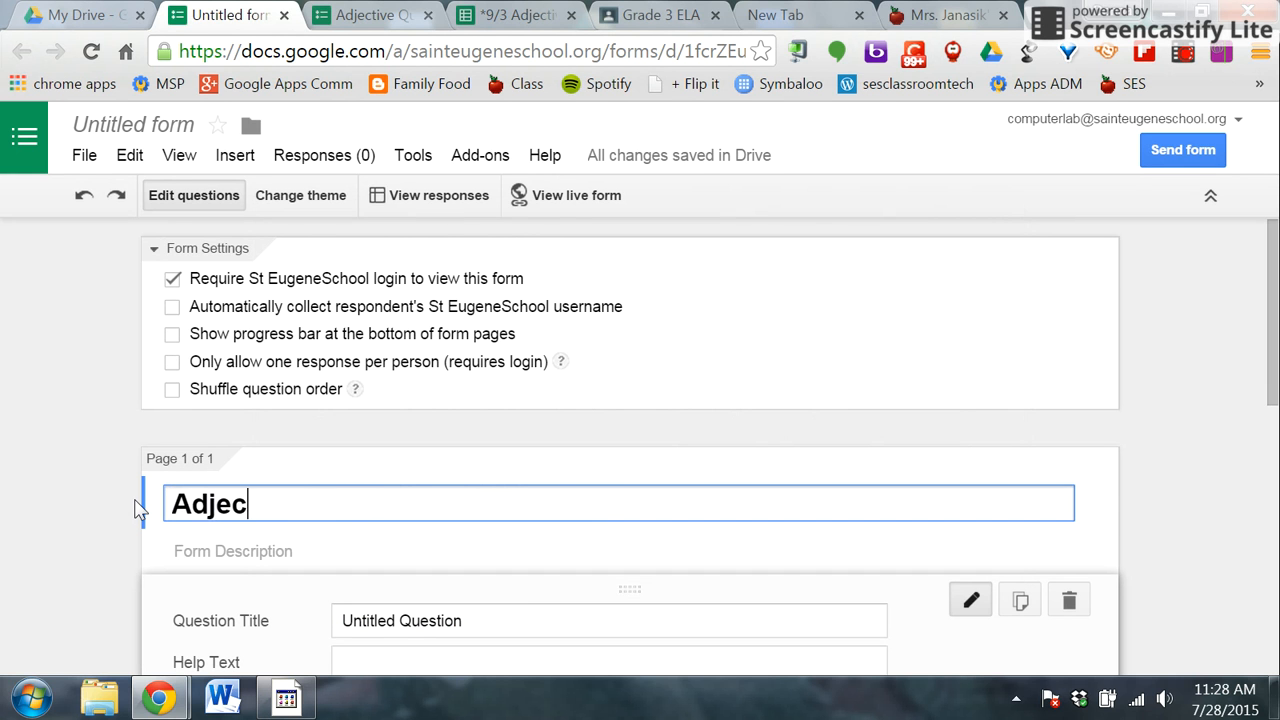
{"action": "type", "text": "tive Qu"}
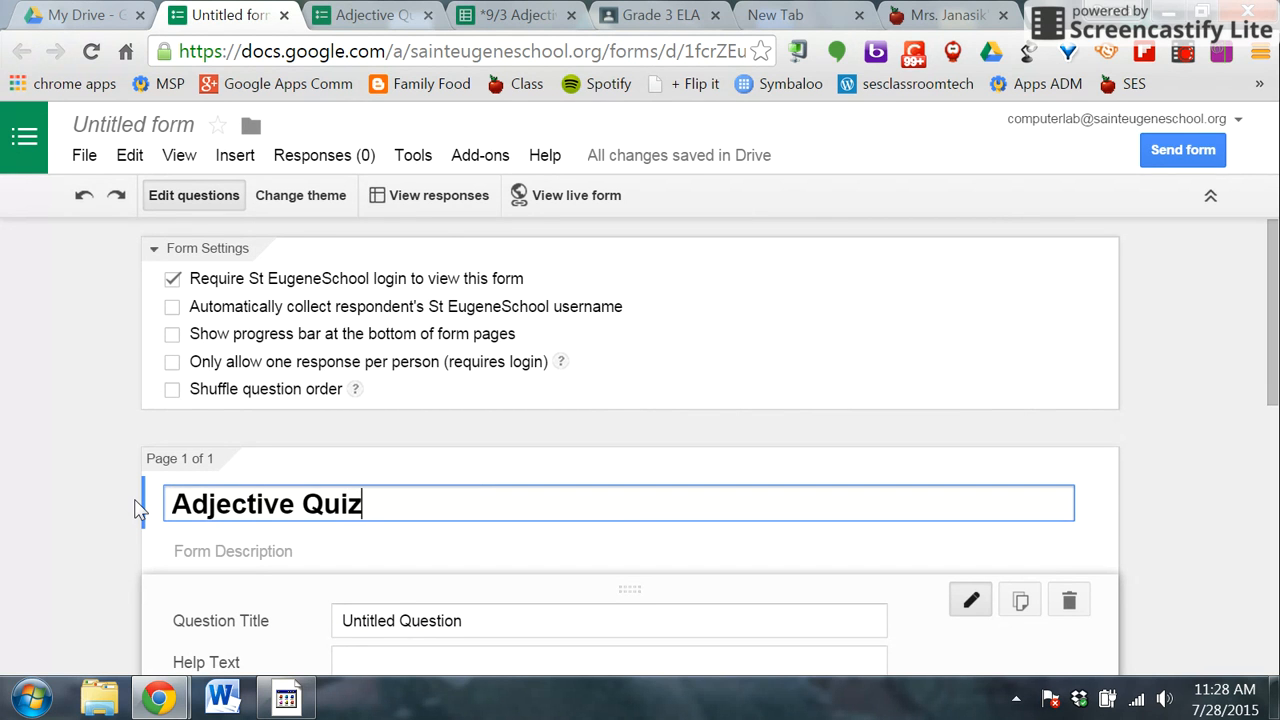
{"action": "type", "text": "iz"}
{"action": "left_click", "coordinate": [108, 408]}
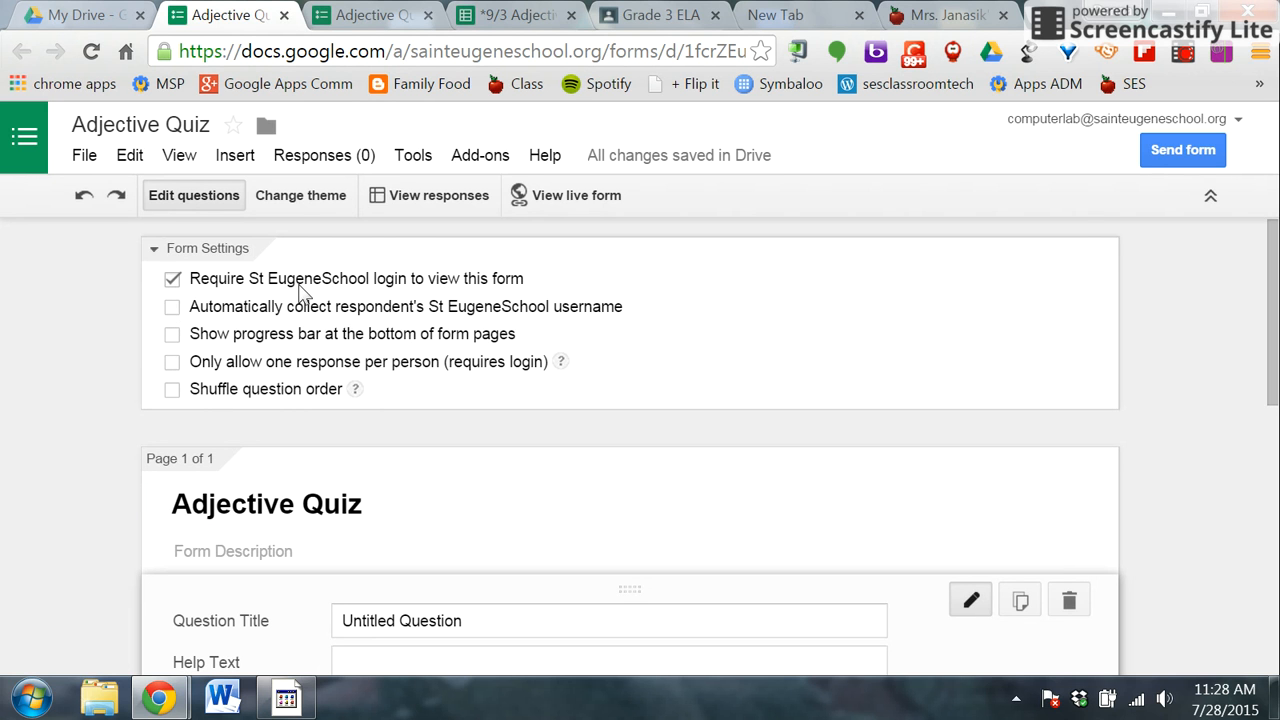
{"action": "left_click", "coordinate": [172, 308]}
Set up the first question as a required Text question titled Last Name
{"action": "scroll", "coordinate": [430, 408], "scroll_direction": "down", "scroll_amount": 1}
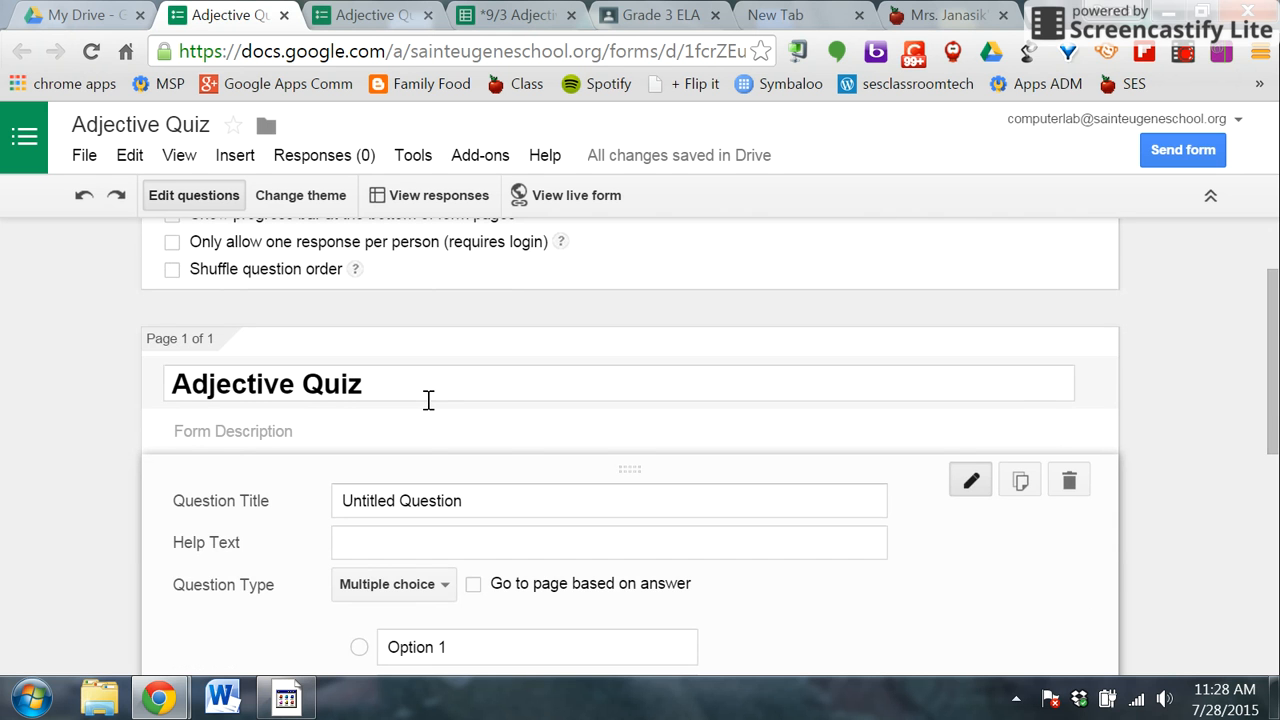
{"action": "scroll", "coordinate": [428, 400], "scroll_direction": "down", "scroll_amount": 1}
{"action": "left_click_drag", "start_coordinate": [472, 385], "coordinate": [256, 399]}
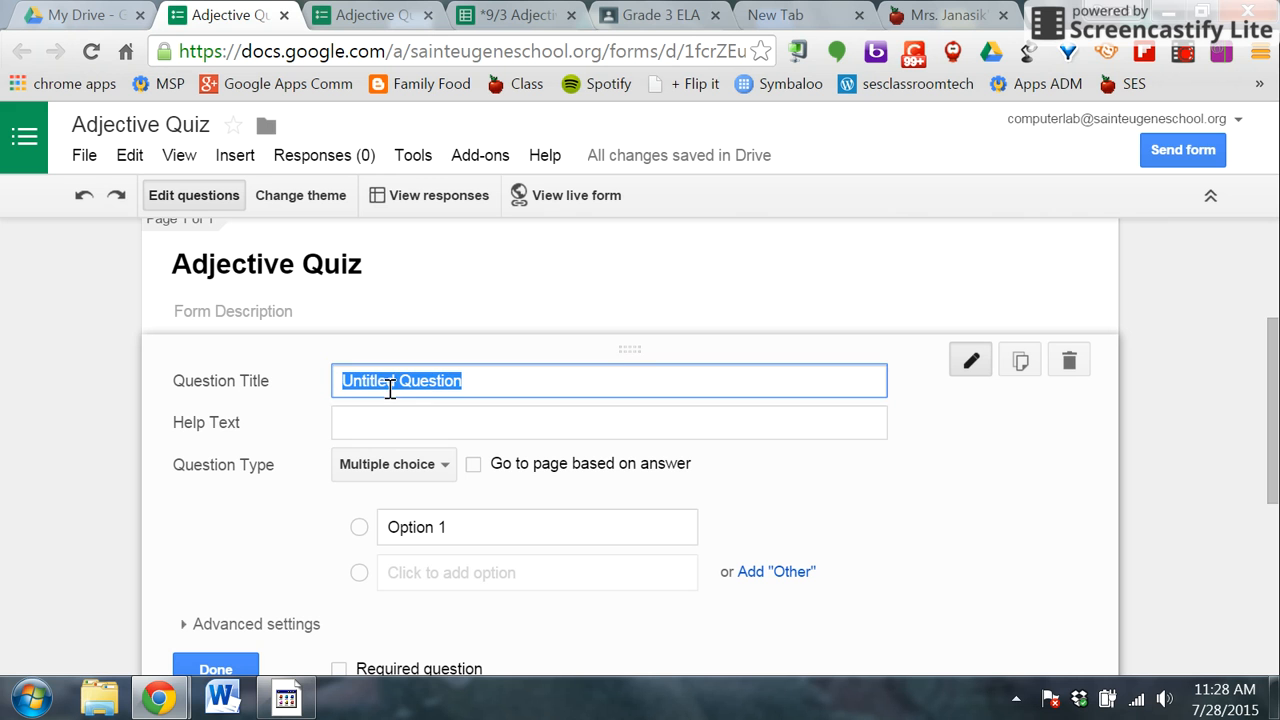
{"action": "type", "text": "Last"}
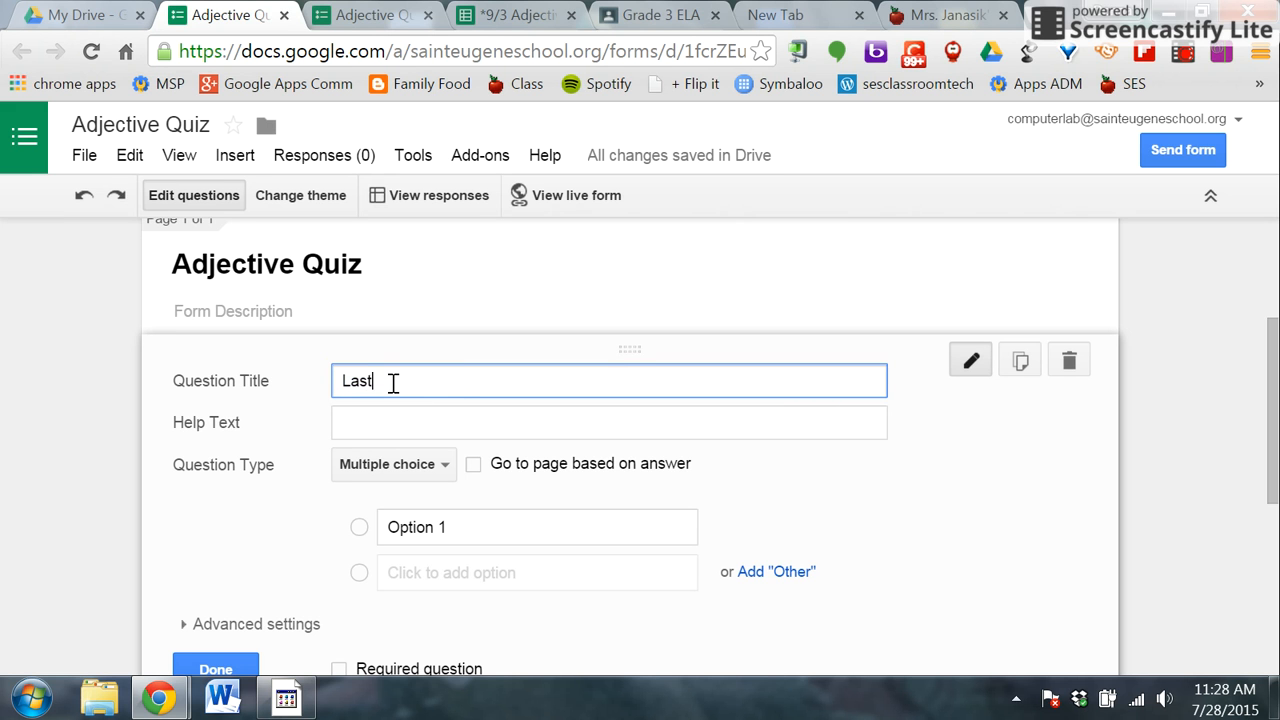
{"action": "type", "text": " Name"}
{"action": "left_click", "coordinate": [414, 461]}
{"action": "left_click", "coordinate": [410, 391]}
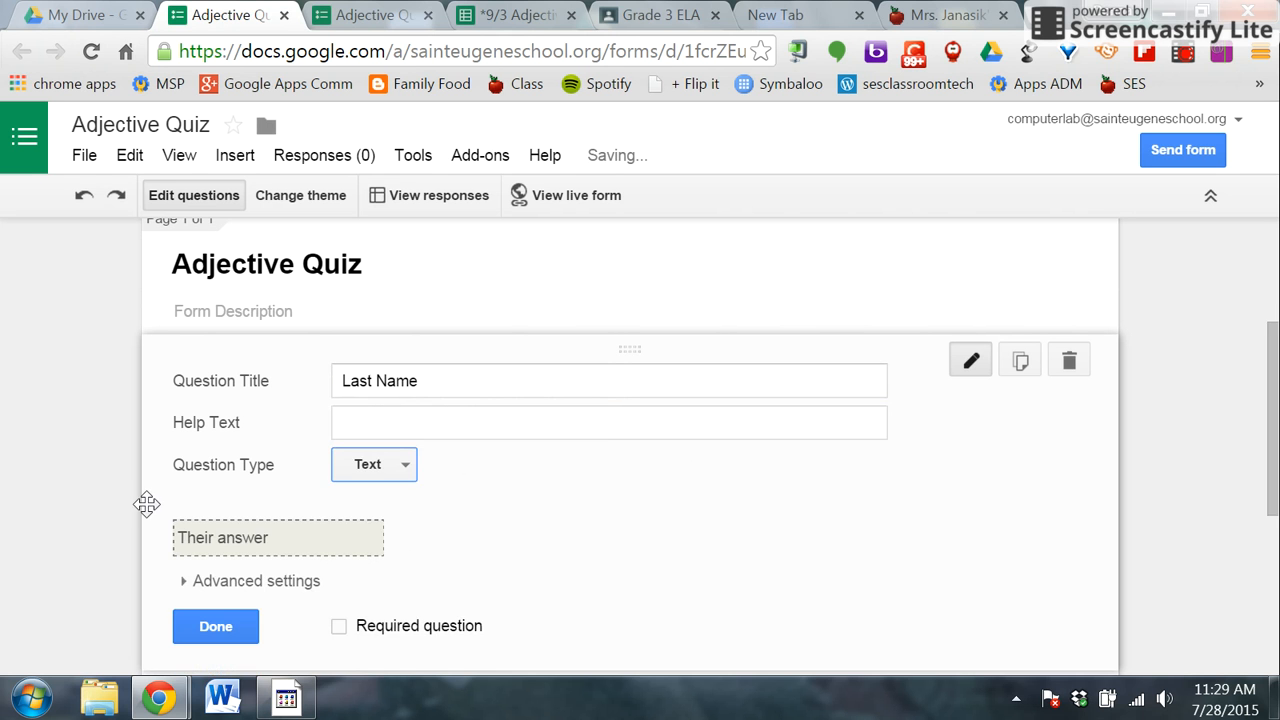
{"action": "left_click", "coordinate": [338, 630]}
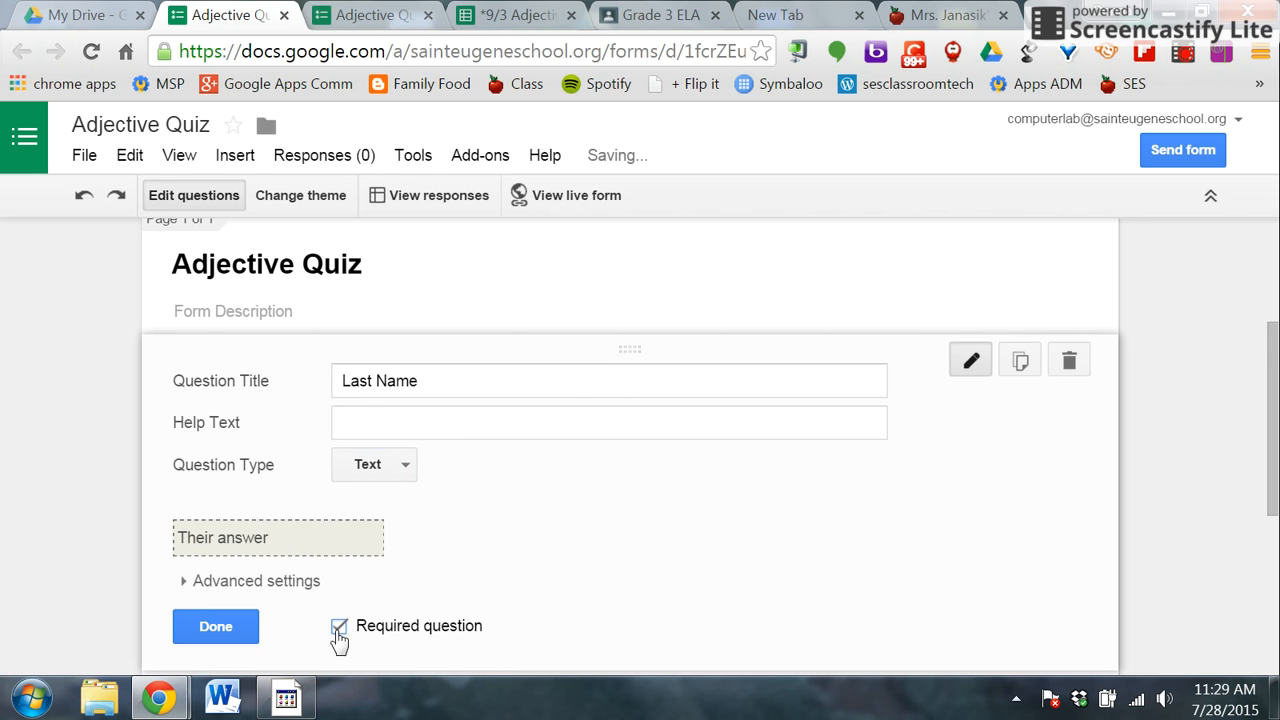
{"action": "left_click", "coordinate": [215, 626]}
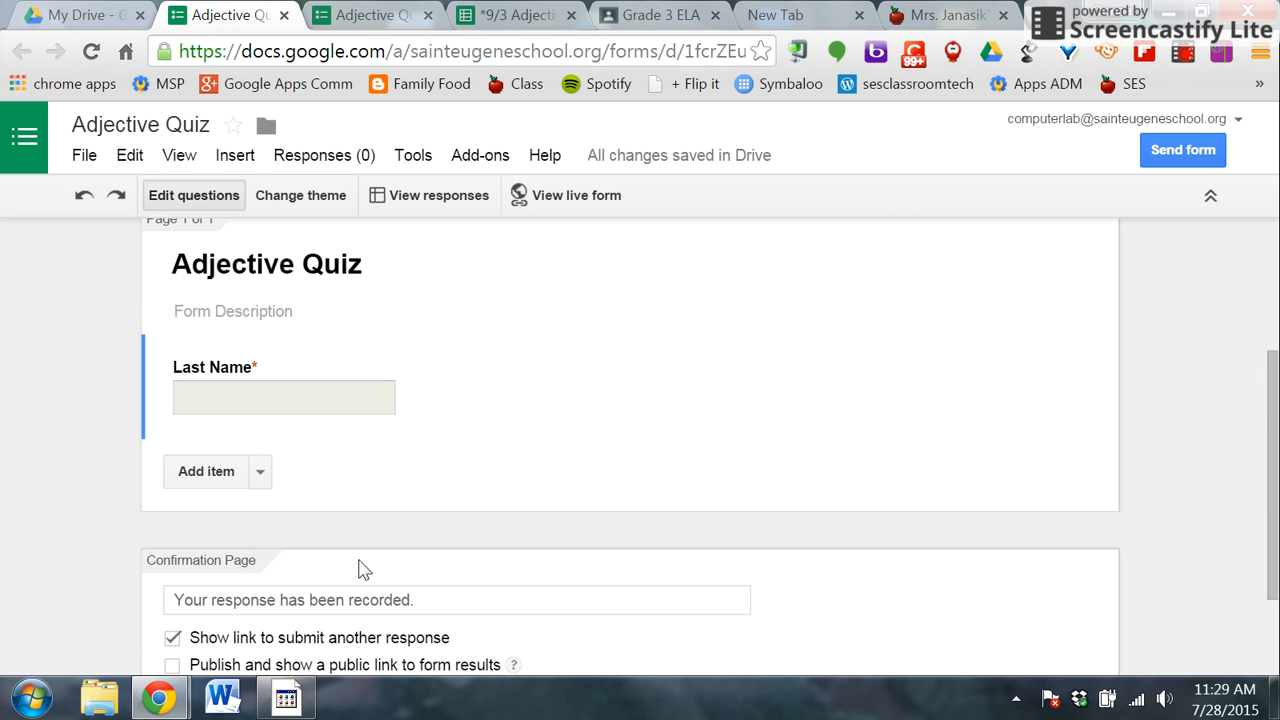
Add a multiple choice question below Last Name and begin its title with "1."
{"action": "scroll", "coordinate": [360, 565], "scroll_direction": "down", "scroll_amount": 2}
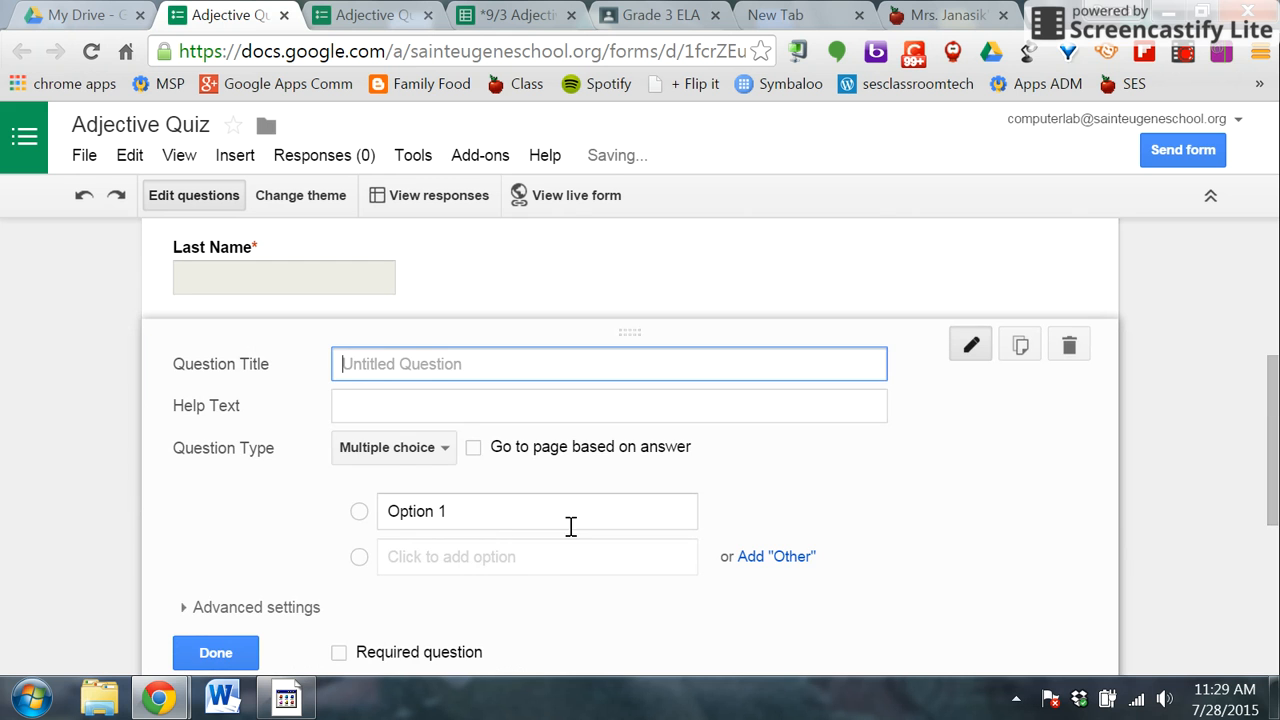
{"action": "type", "text": "1."}
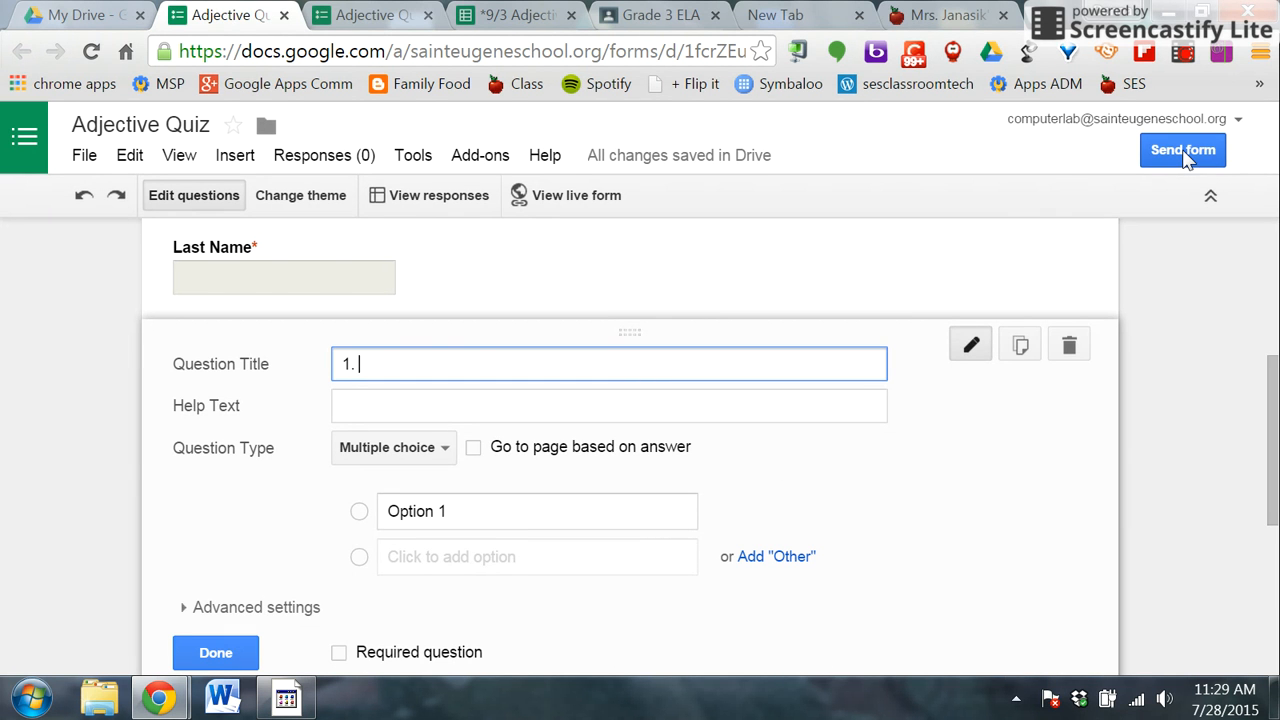
Switch to the already completed Adjective Quiz form and review its settings, ten questions and confirmation page
{"action": "left_click", "coordinate": [396, 18]}
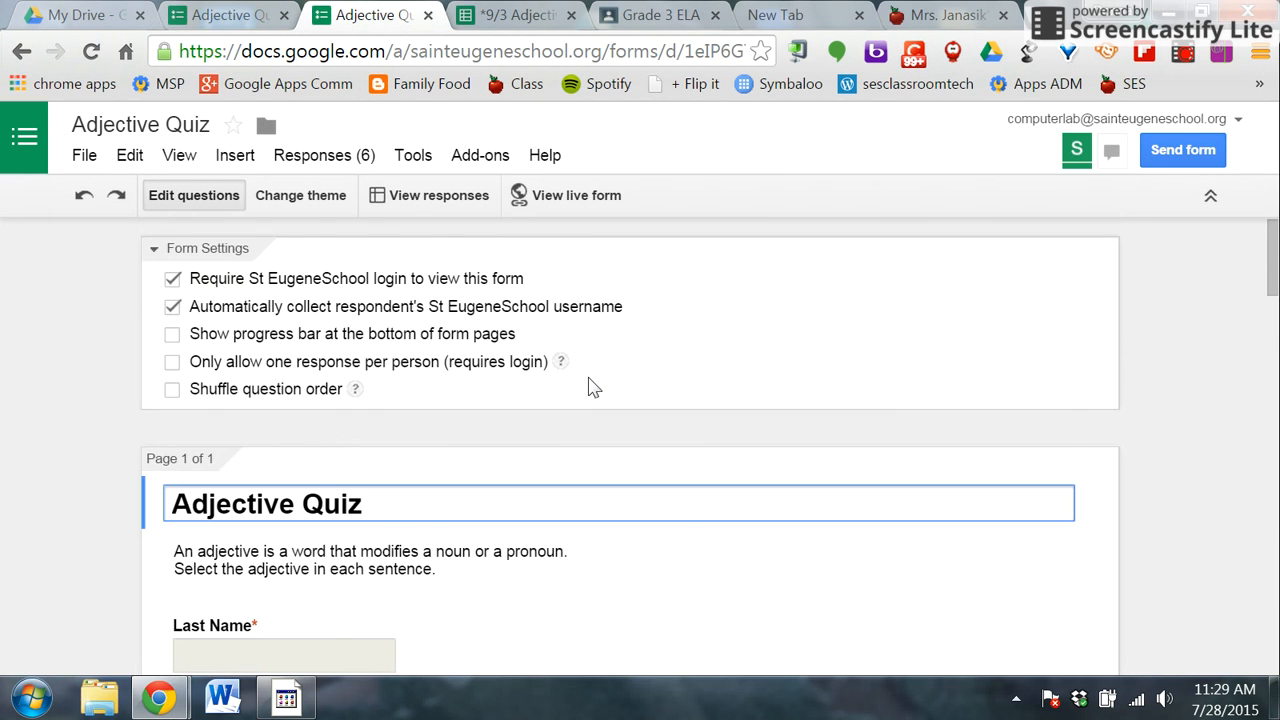
{"action": "scroll", "coordinate": [646, 423], "scroll_direction": "down", "scroll_amount": 5}
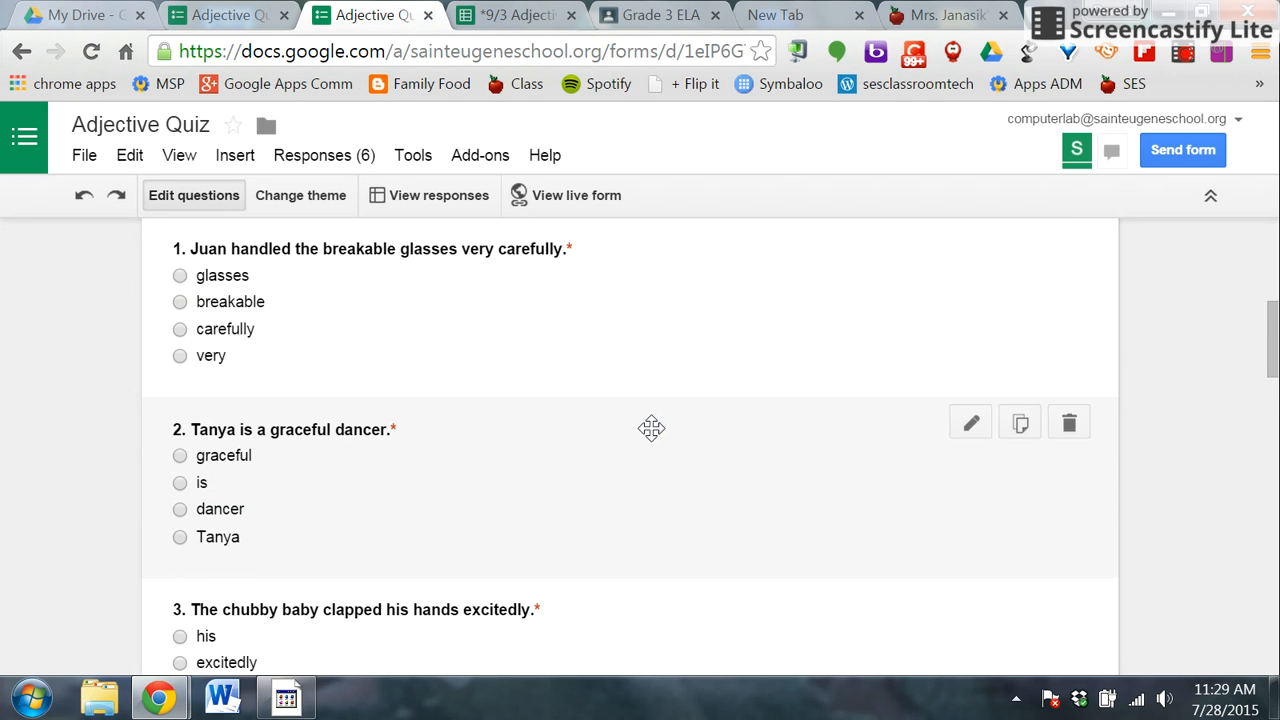
{"action": "scroll", "coordinate": [651, 428], "scroll_direction": "down", "scroll_amount": 7}
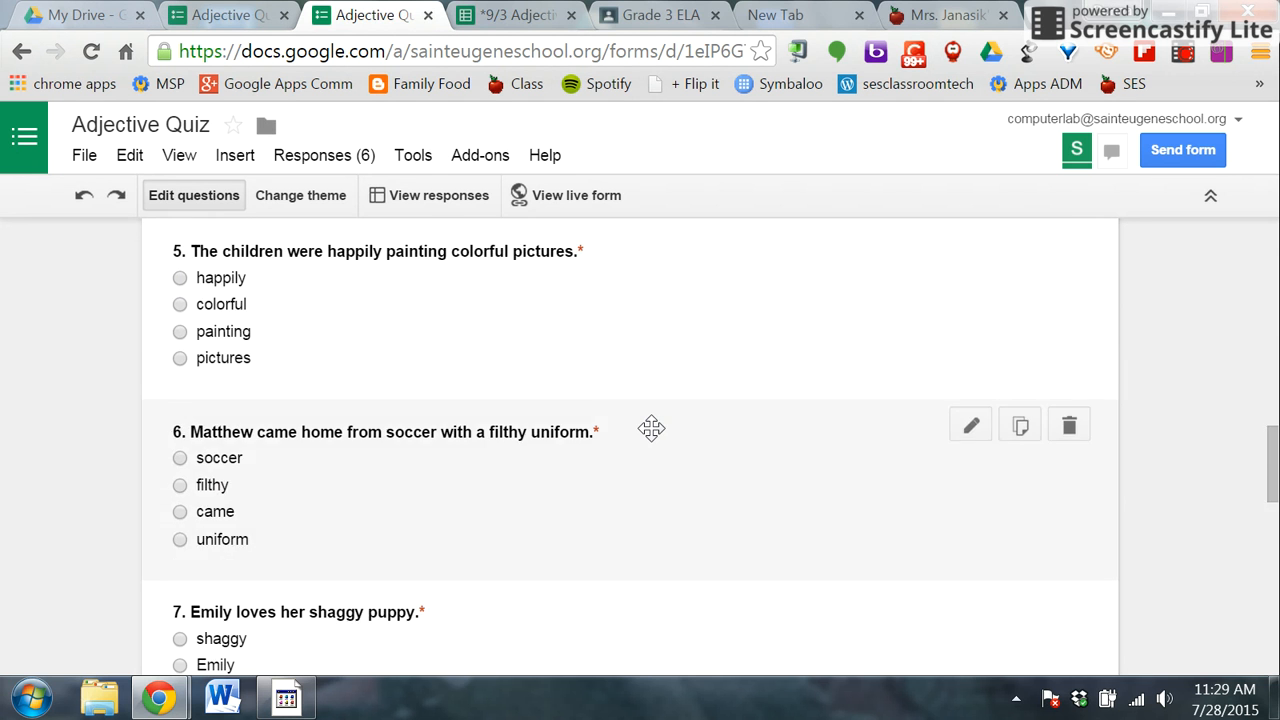
{"action": "scroll", "coordinate": [651, 428], "scroll_direction": "down", "scroll_amount": 5}
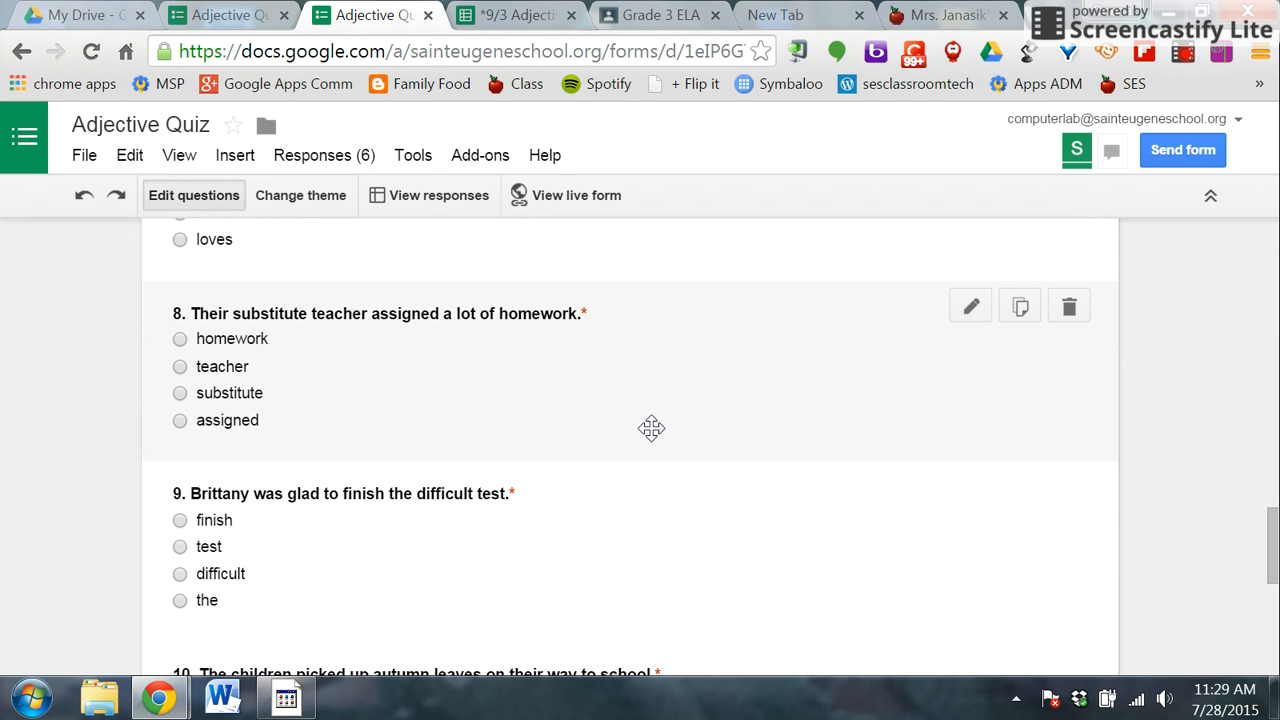
{"action": "scroll", "coordinate": [651, 428], "scroll_direction": "down", "scroll_amount": 2}
{"action": "scroll", "coordinate": [651, 428], "scroll_direction": "down", "scroll_amount": 2}
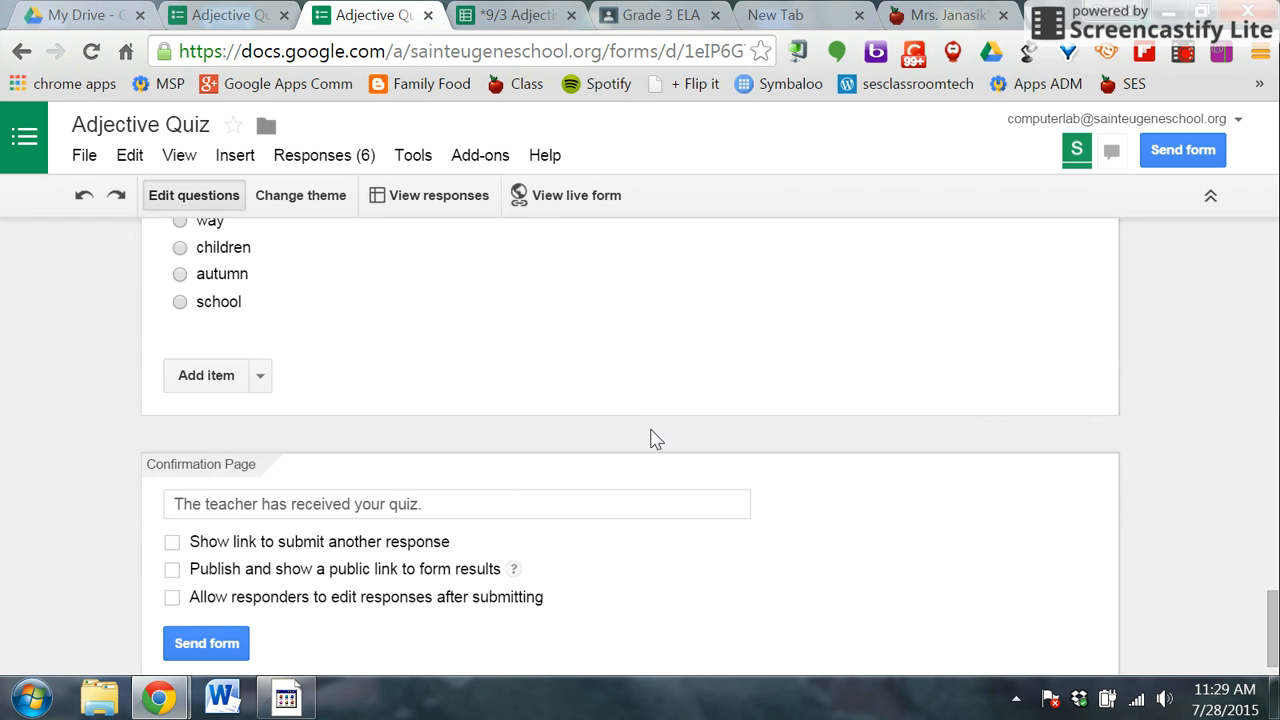
{"action": "scroll", "coordinate": [651, 430], "scroll_direction": "up", "scroll_amount": 20}
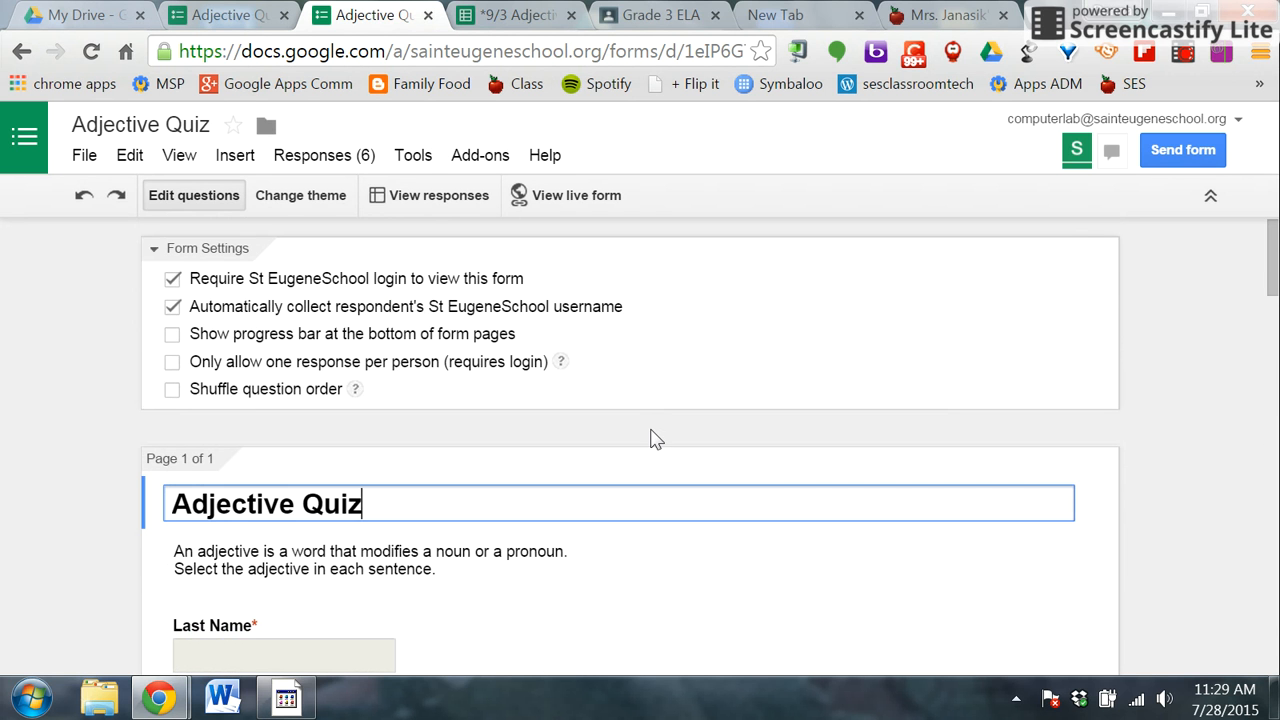
Shorten the completed quiz form's share link and copy it
{"action": "left_click", "coordinate": [1183, 150]}
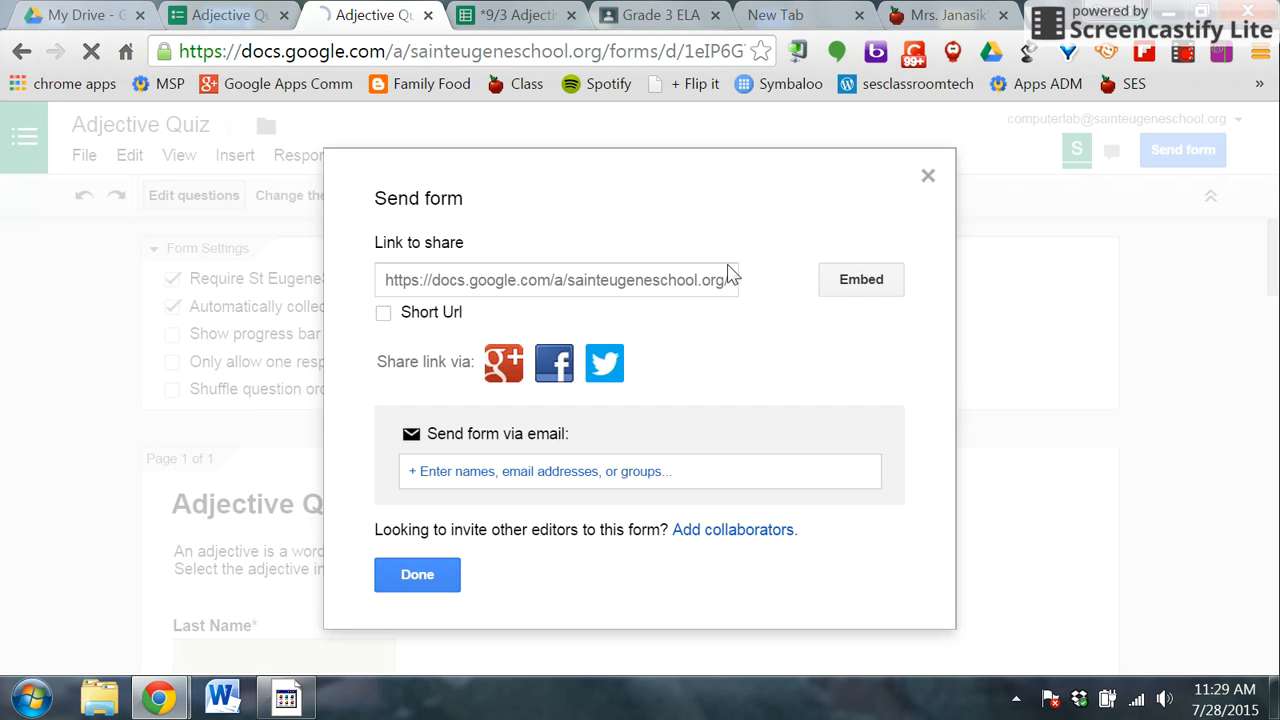
{"action": "left_click", "coordinate": [383, 313]}
{"action": "key", "text": "ctrl+c"}
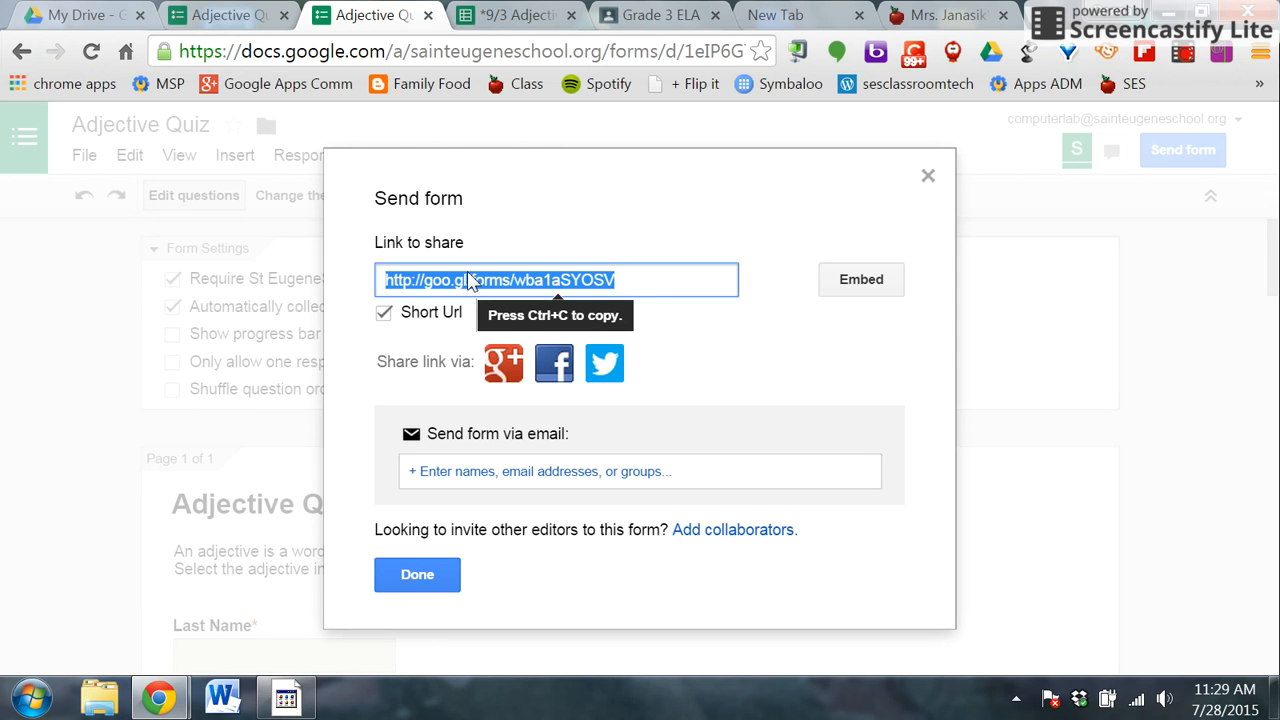
Switch to the Grade 3 ELA class in Google Classroom and start an assignment due Sep 18, 2015
{"action": "left_click", "coordinate": [686, 18]}
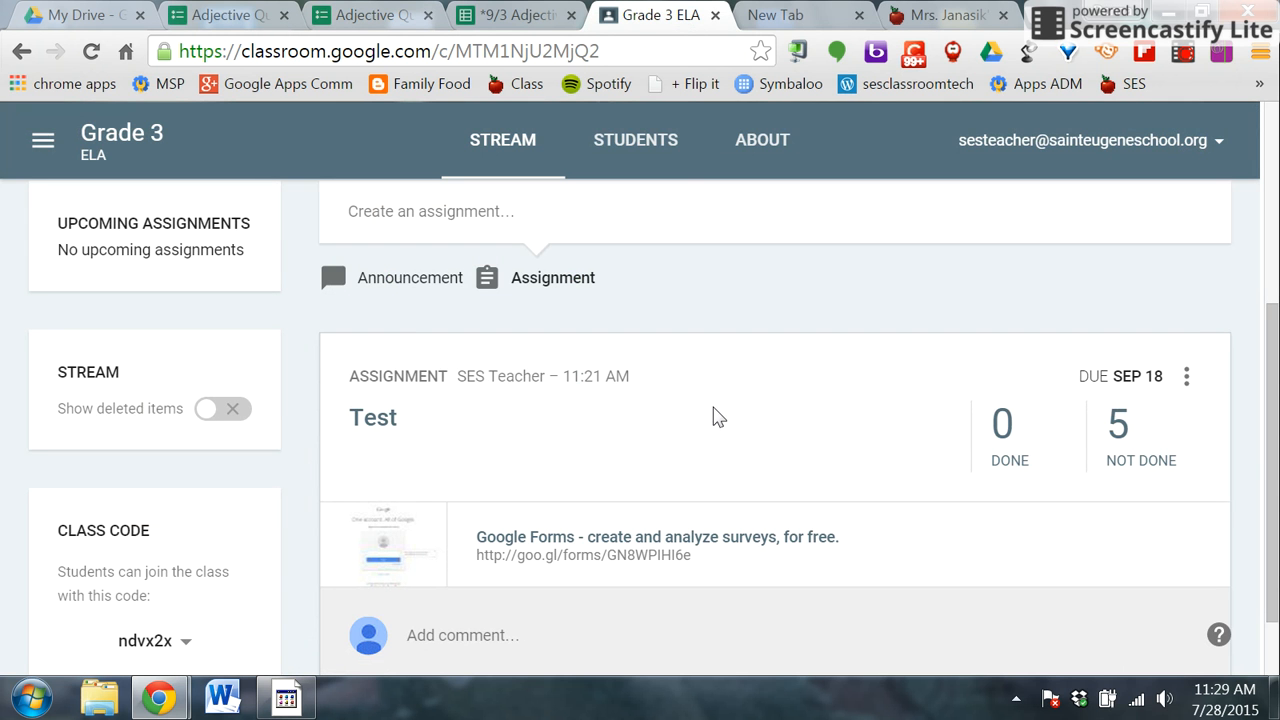
{"action": "scroll", "coordinate": [723, 391], "scroll_direction": "up", "scroll_amount": 3}
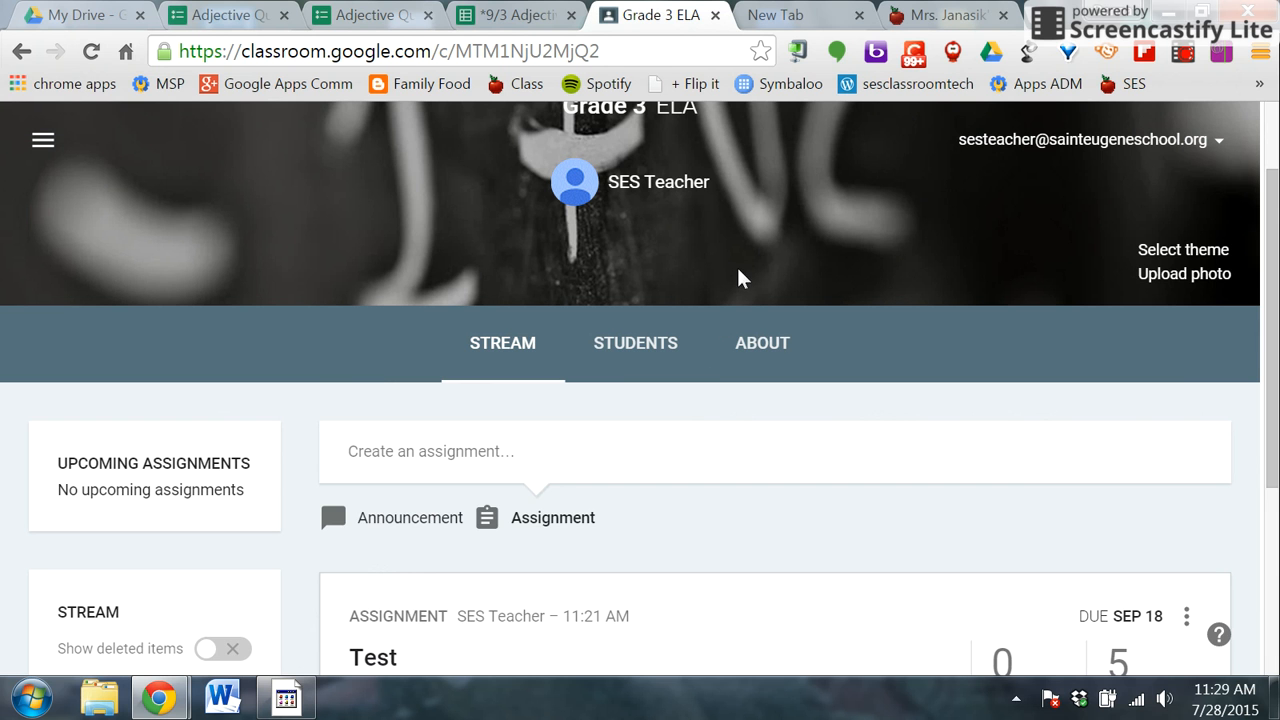
{"action": "left_click", "coordinate": [553, 520]}
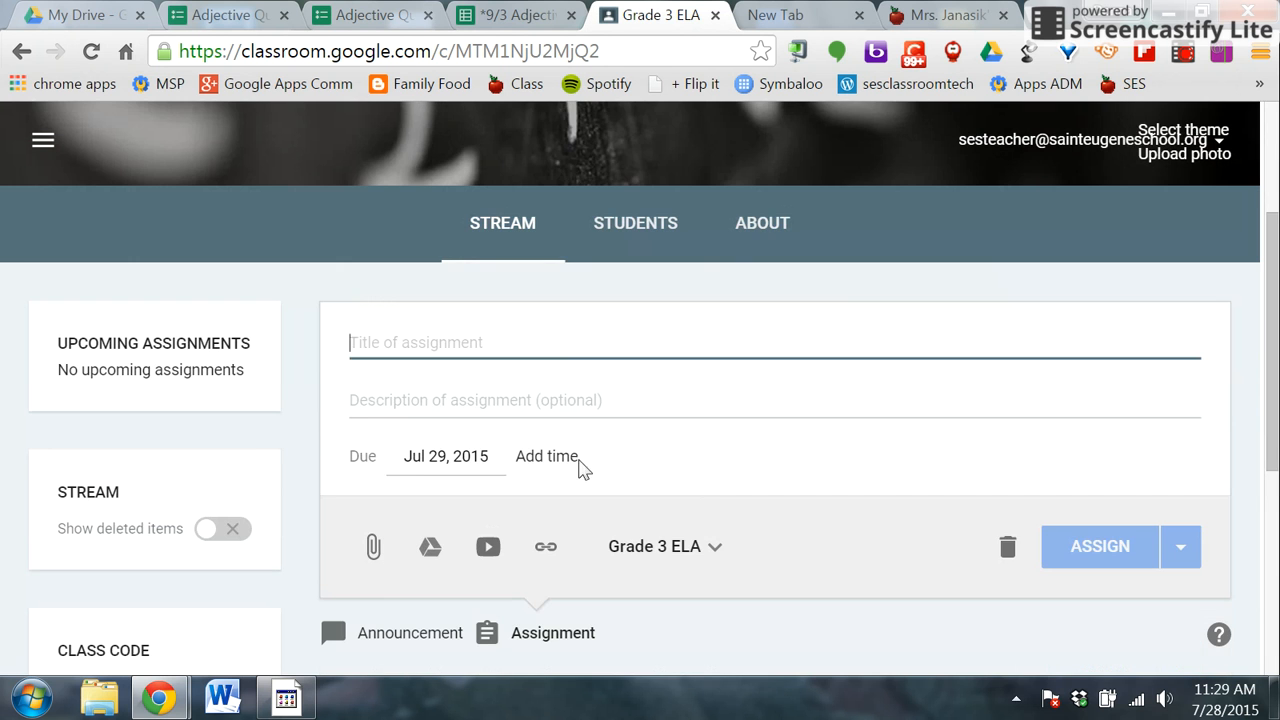
{"action": "left_click", "coordinate": [500, 458]}
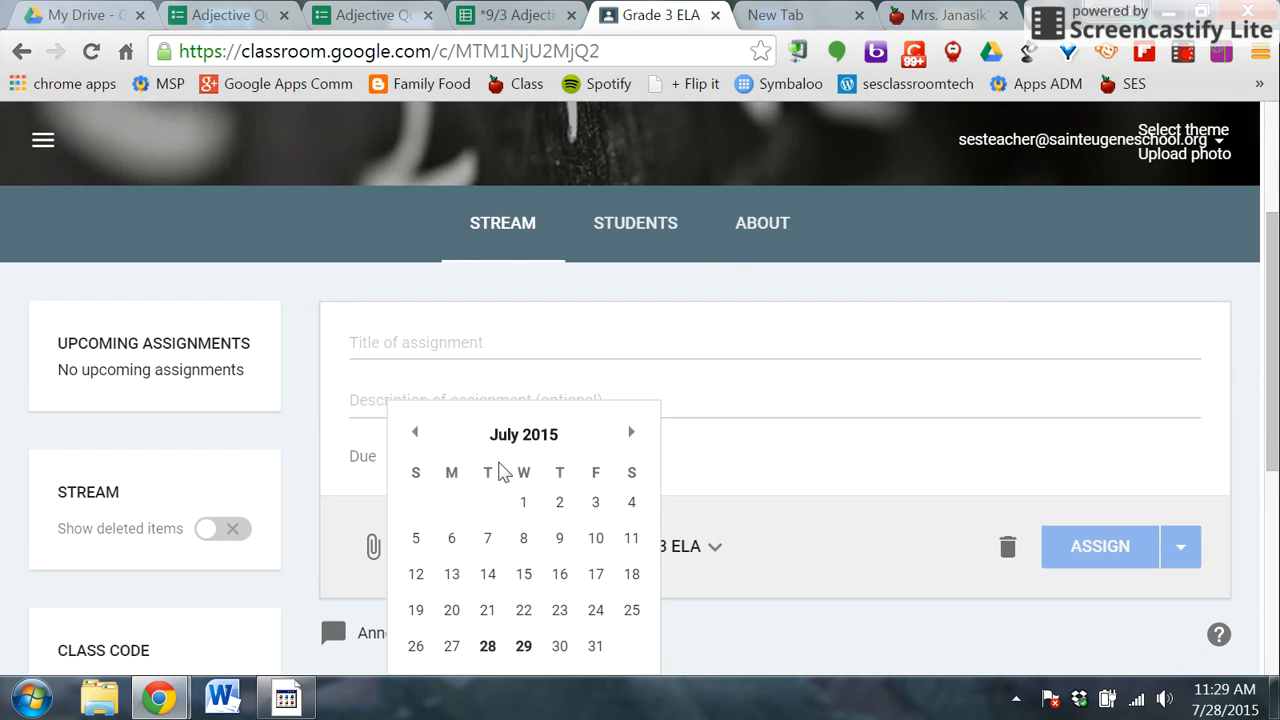
{"action": "left_click", "coordinate": [630, 436]}
{"action": "left_click", "coordinate": [630, 436]}
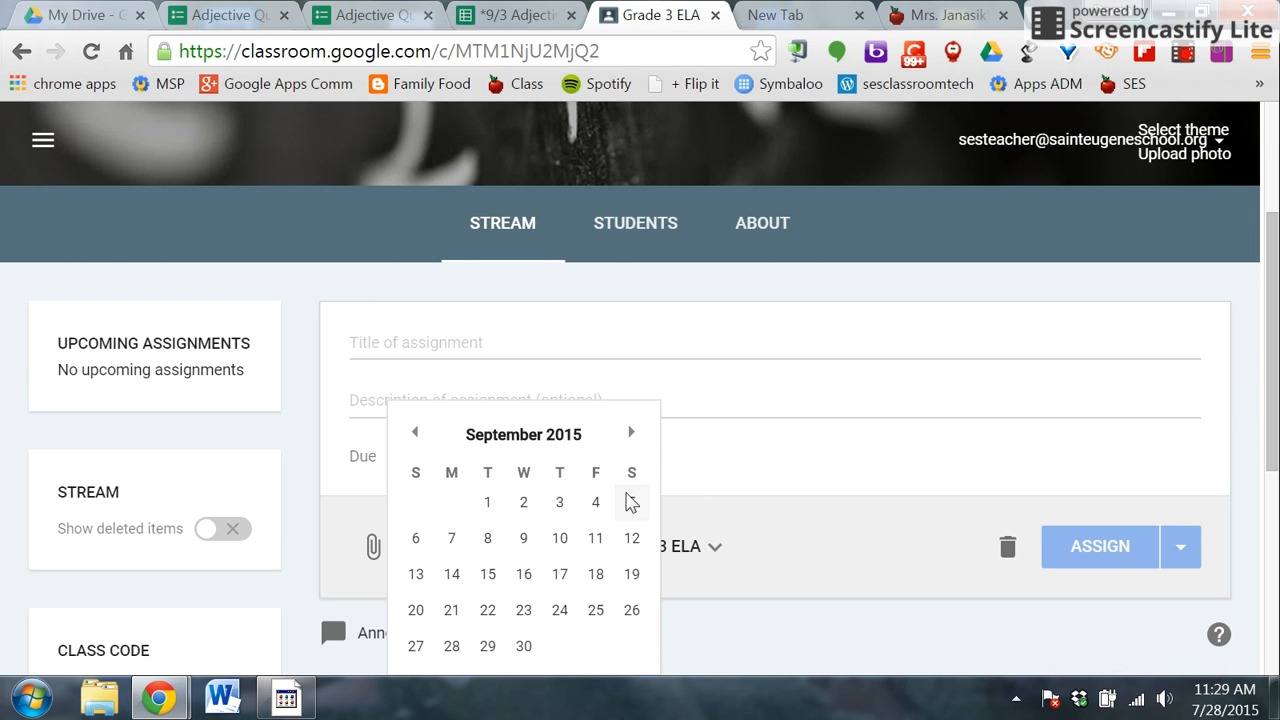
{"action": "left_click", "coordinate": [595, 574]}
Title the assignment Adjective Quiz
{"action": "left_click", "coordinate": [428, 340]}
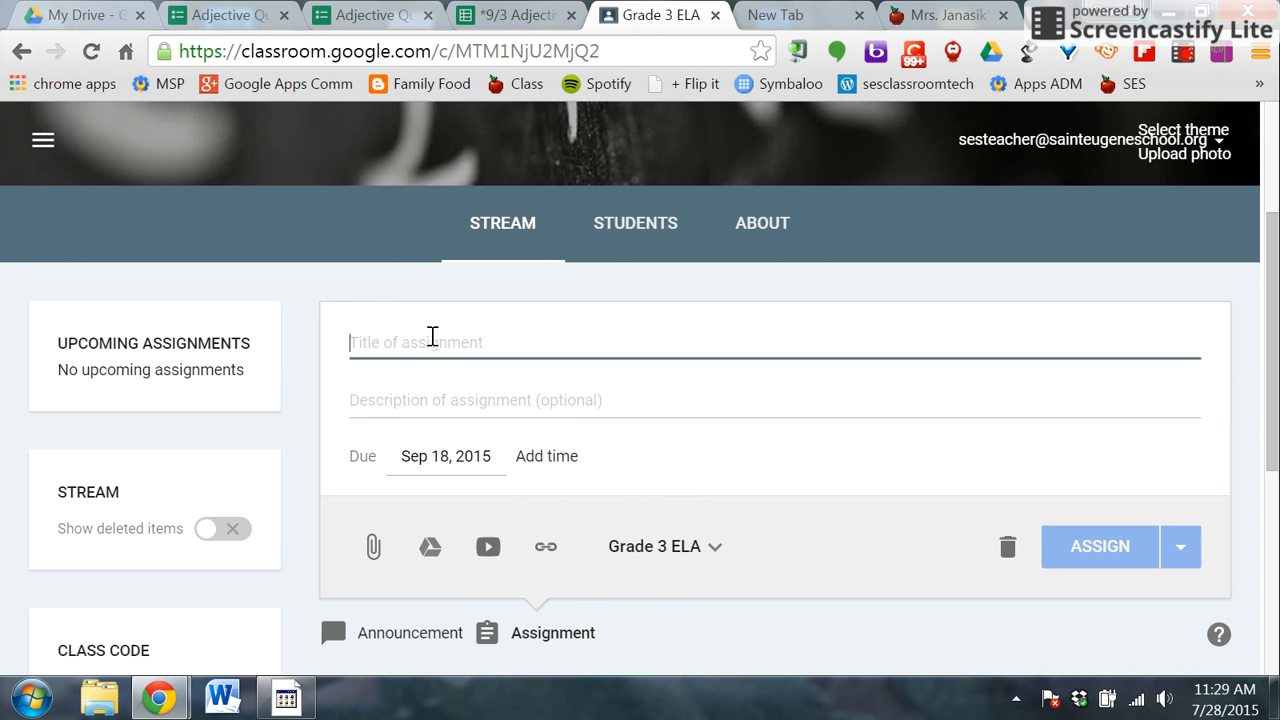
{"action": "type", "text": "Adjec"}
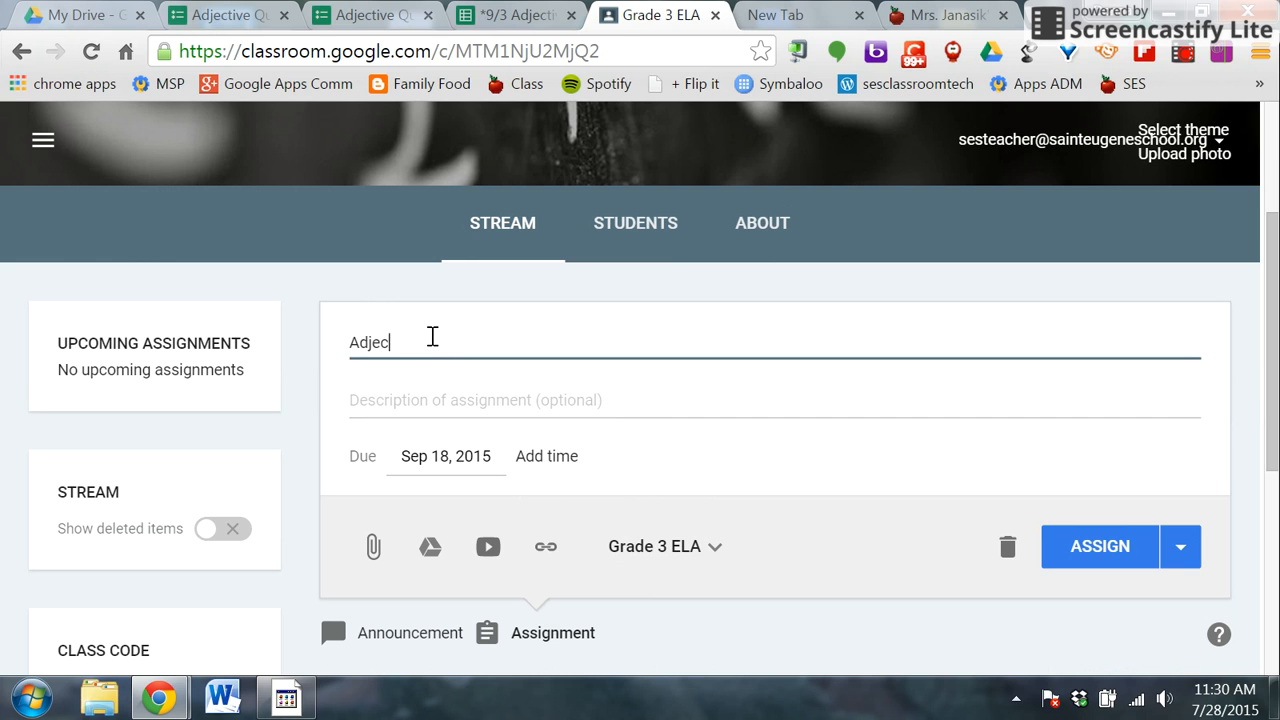
{"action": "type", "text": "tive Quiz"}
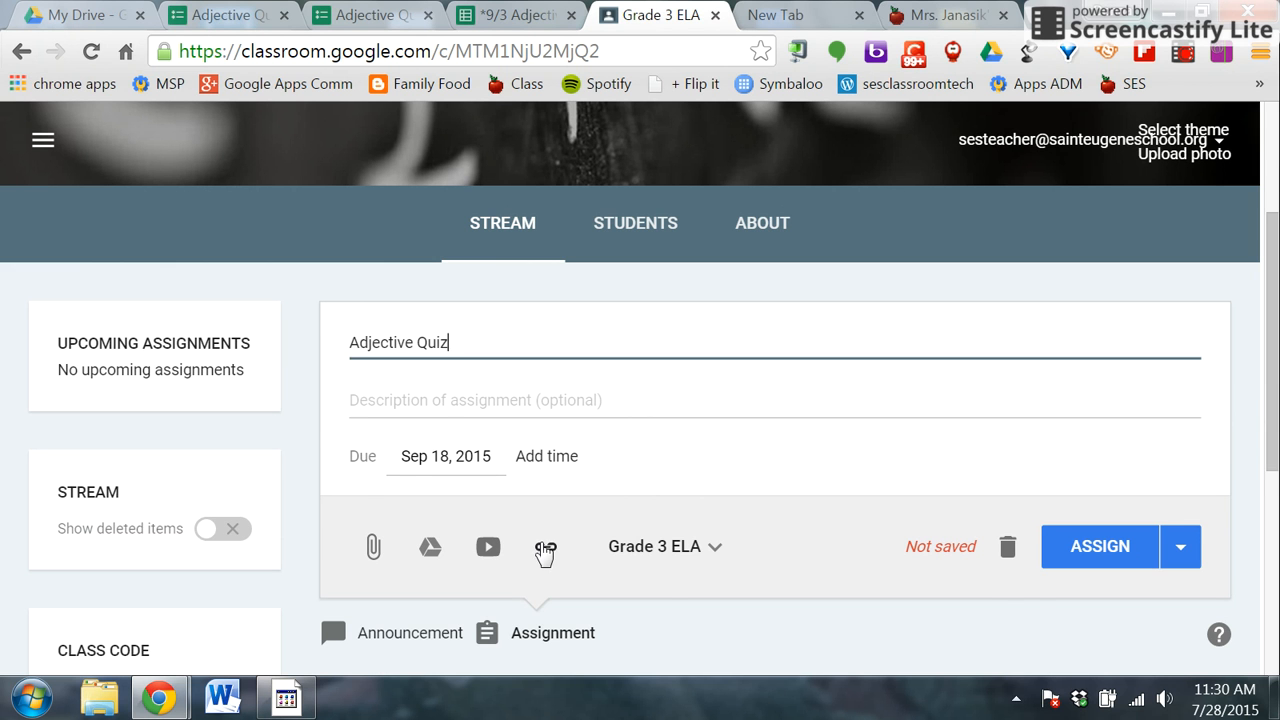
{"action": "left_click", "coordinate": [545, 547]}
{"action": "right_click", "coordinate": [427, 522]}
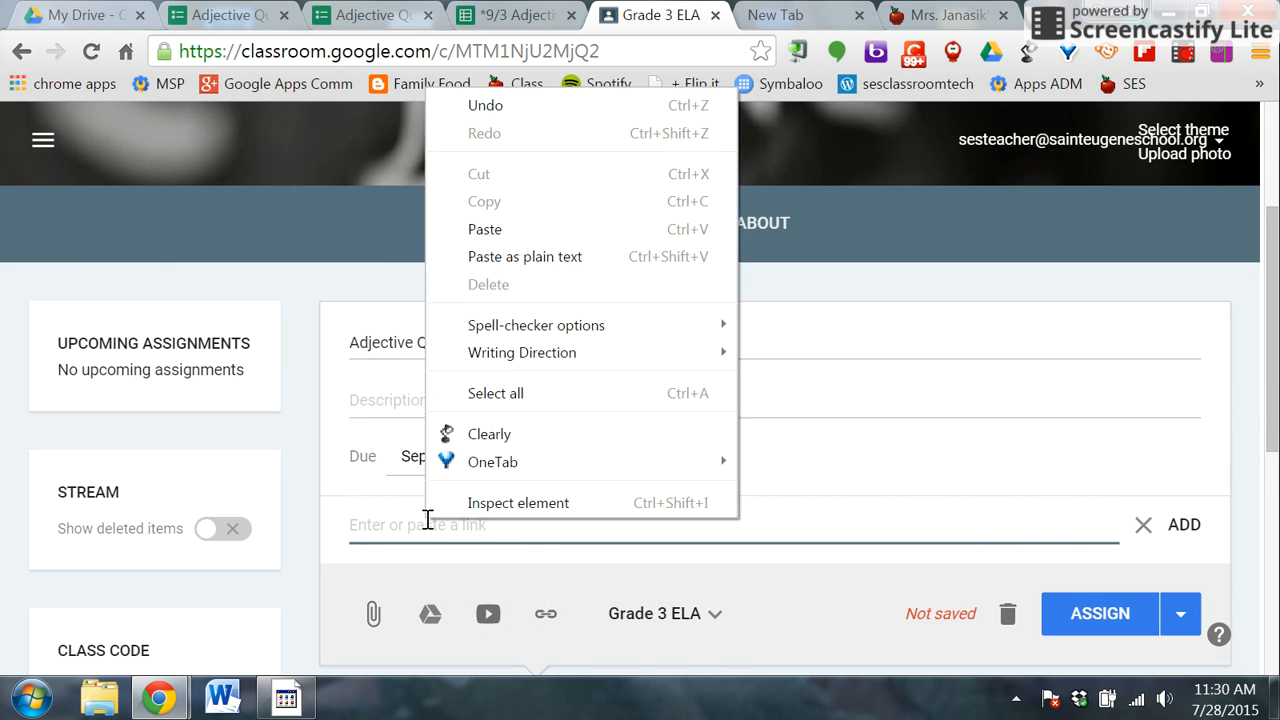
{"action": "left_click", "coordinate": [495, 230]}
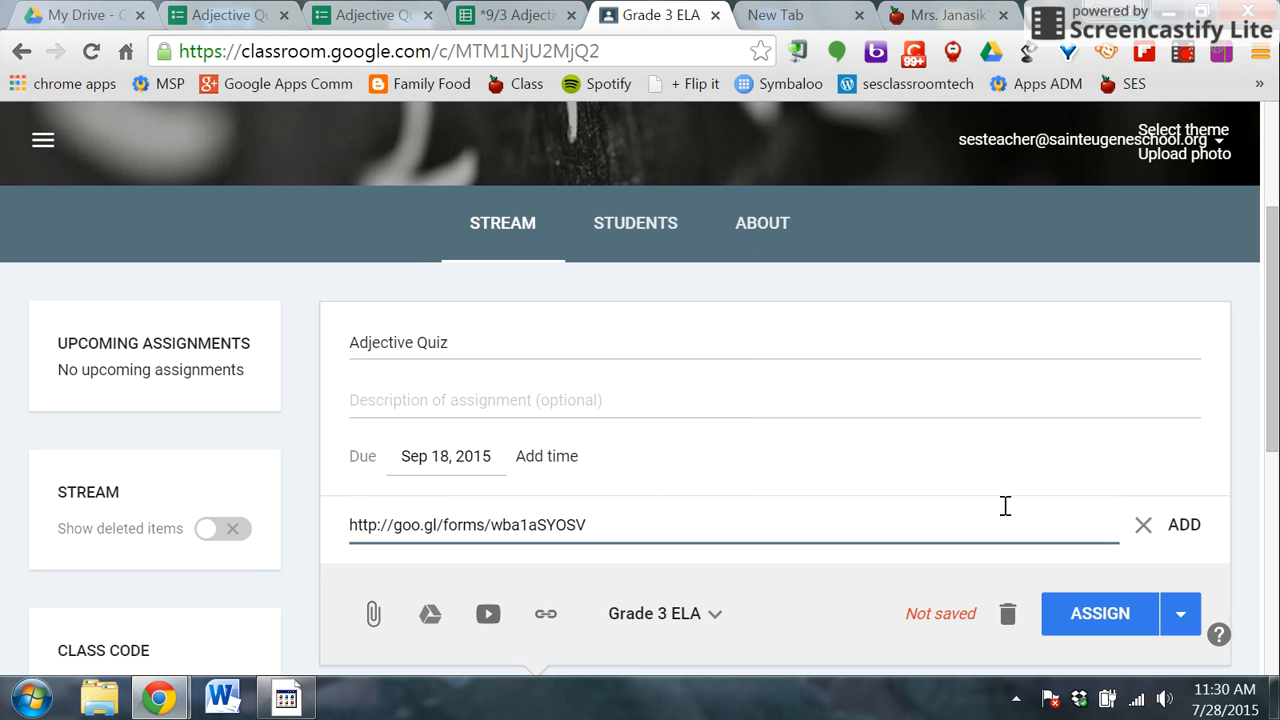
{"action": "left_click", "coordinate": [1185, 525]}
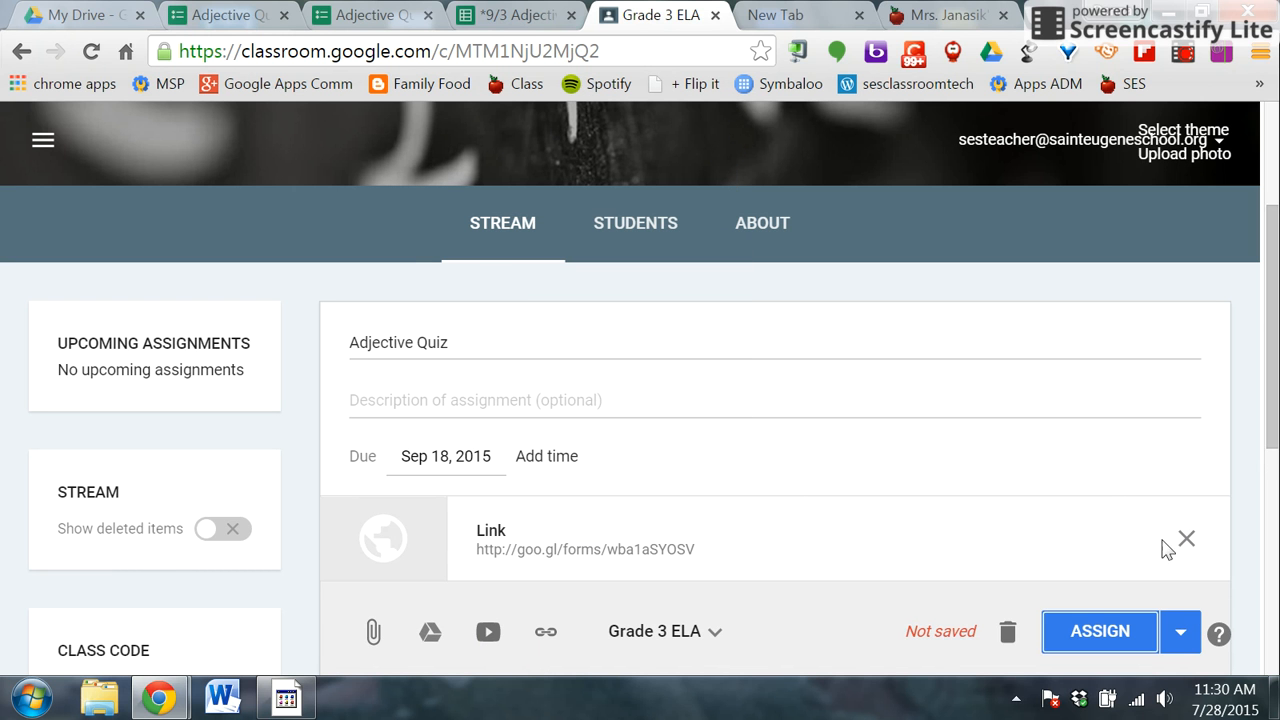
Try to assign the Adjective Quiz to Grade 3 ELA and check the existing Test assignment in the class stream
{"action": "left_click", "coordinate": [1097, 632]}
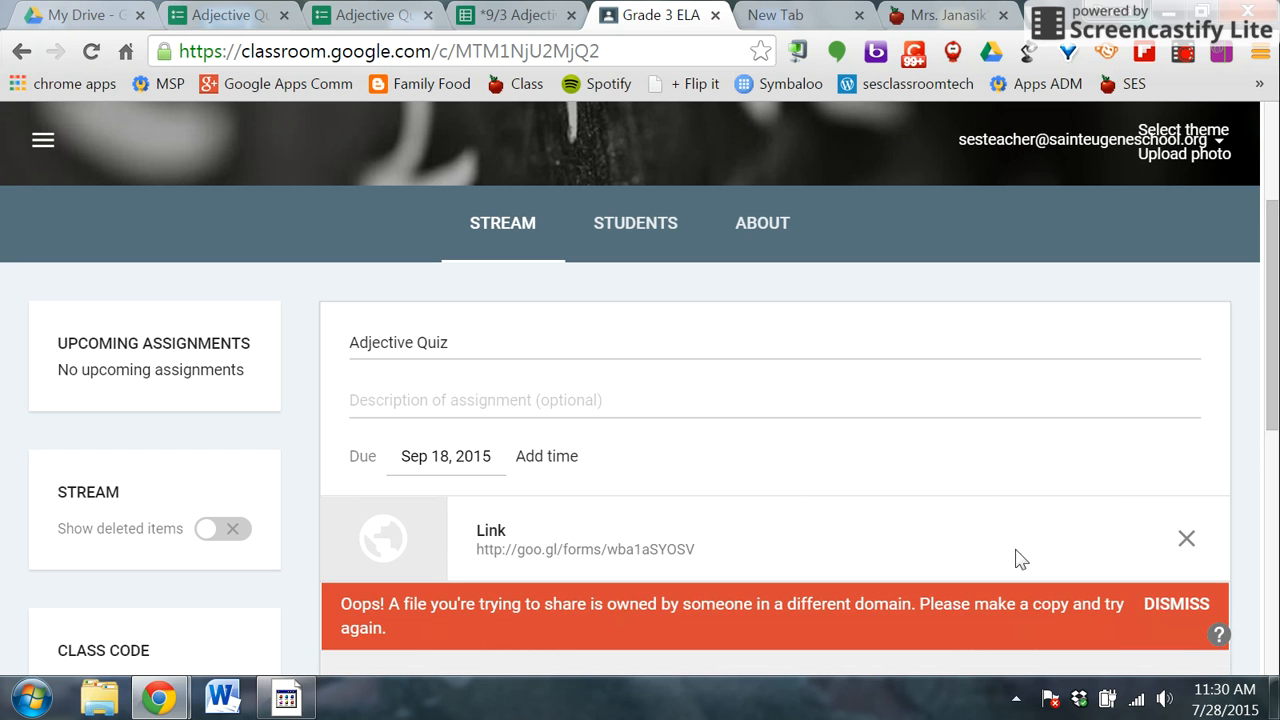
{"action": "left_click", "coordinate": [1175, 606]}
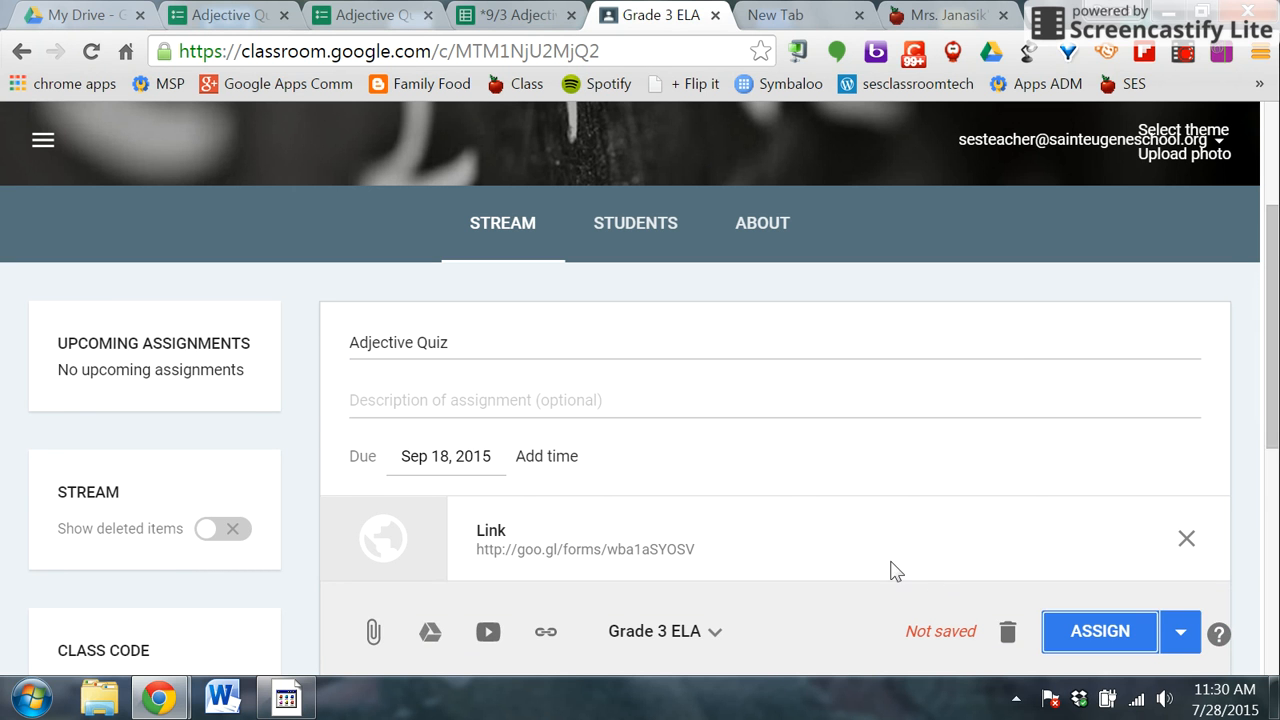
{"action": "scroll", "coordinate": [860, 565], "scroll_direction": "down", "scroll_amount": 3}
{"action": "scroll", "coordinate": [845, 550], "scroll_direction": "down", "scroll_amount": 3}
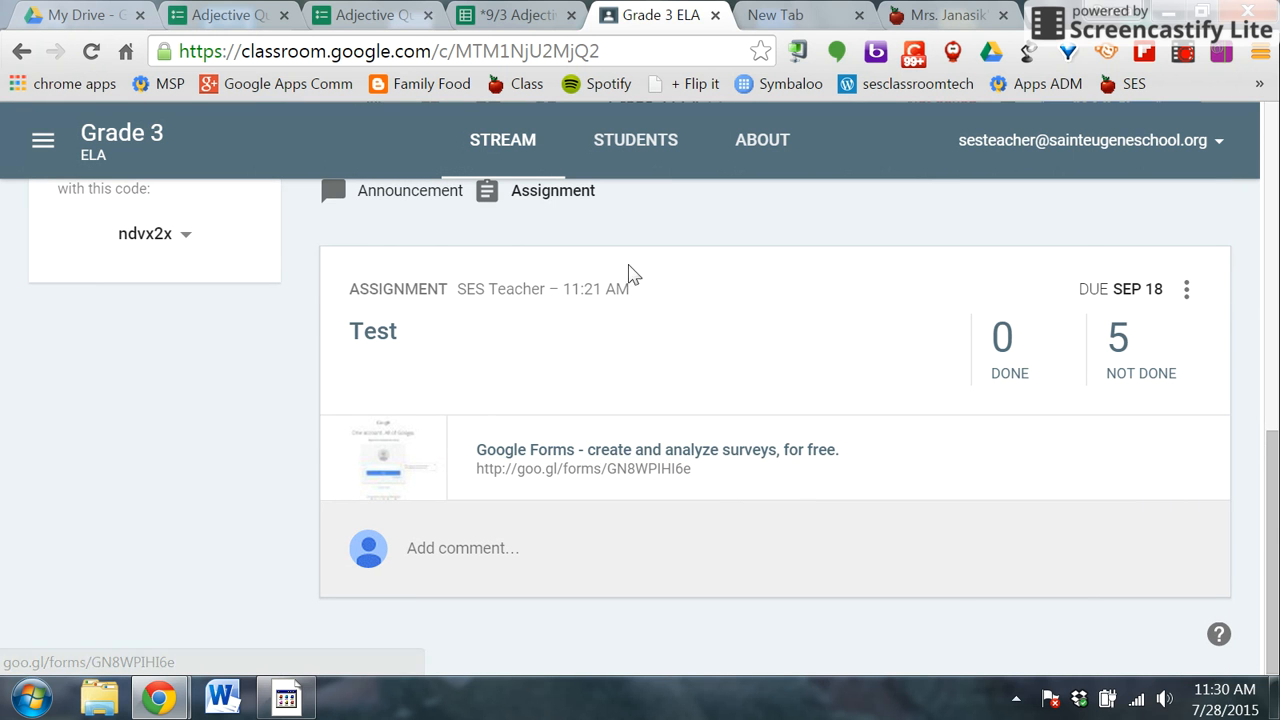
Open the copied short form link in the empty browser tab and review the live quiz through to its end
{"action": "left_click", "coordinate": [797, 20]}
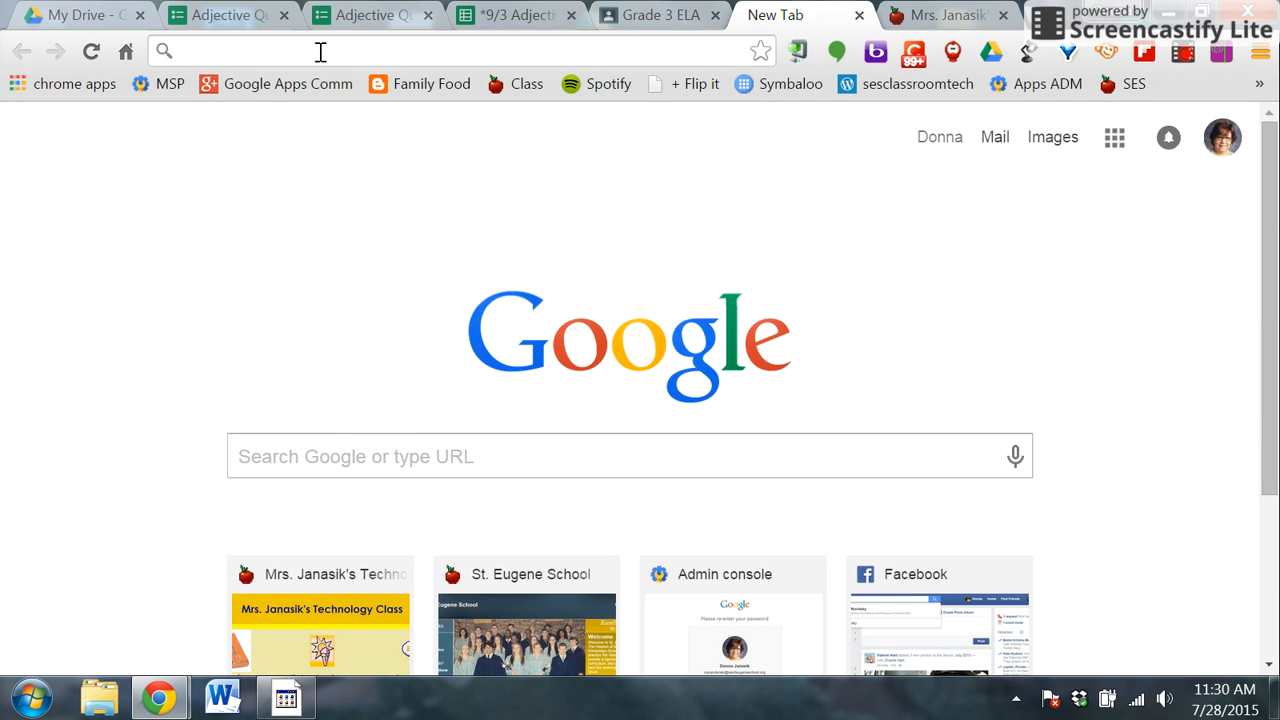
{"action": "right_click", "coordinate": [267, 50]}
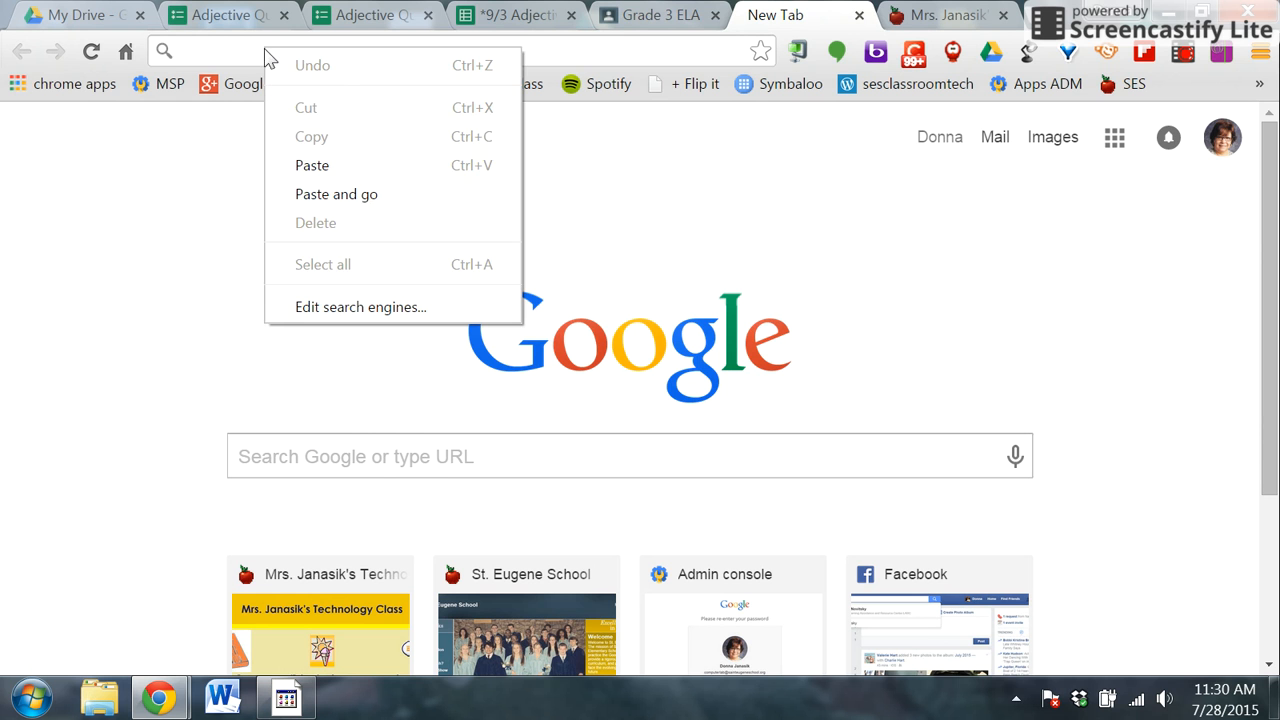
{"action": "left_click", "coordinate": [315, 170]}
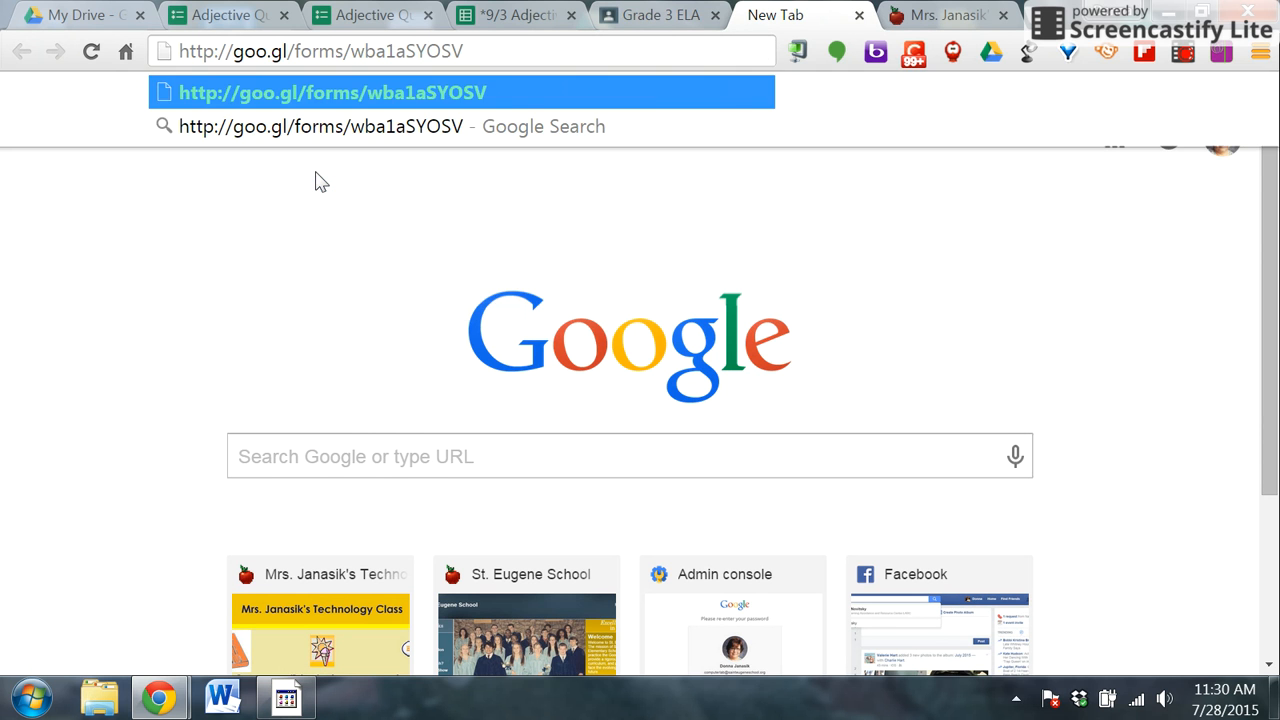
{"action": "key", "text": "Return"}
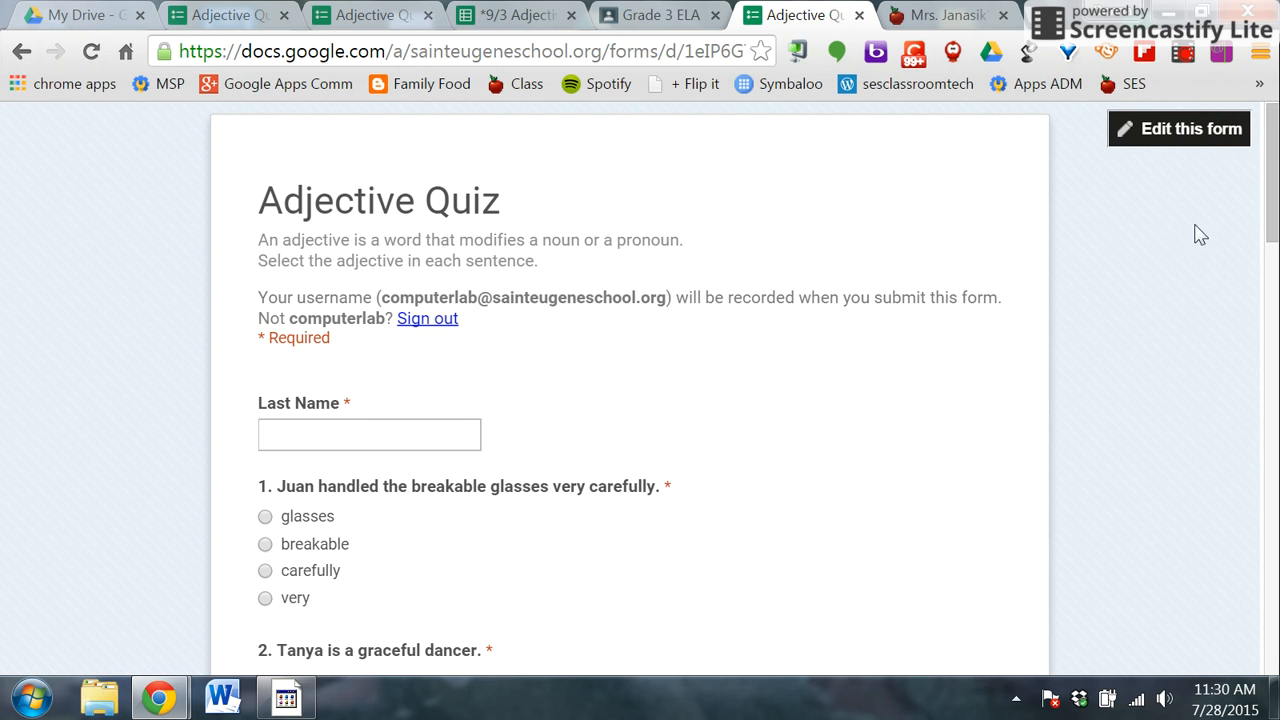
{"action": "left_click_drag", "start_coordinate": [1270, 200], "coordinate": [1262, 610]}
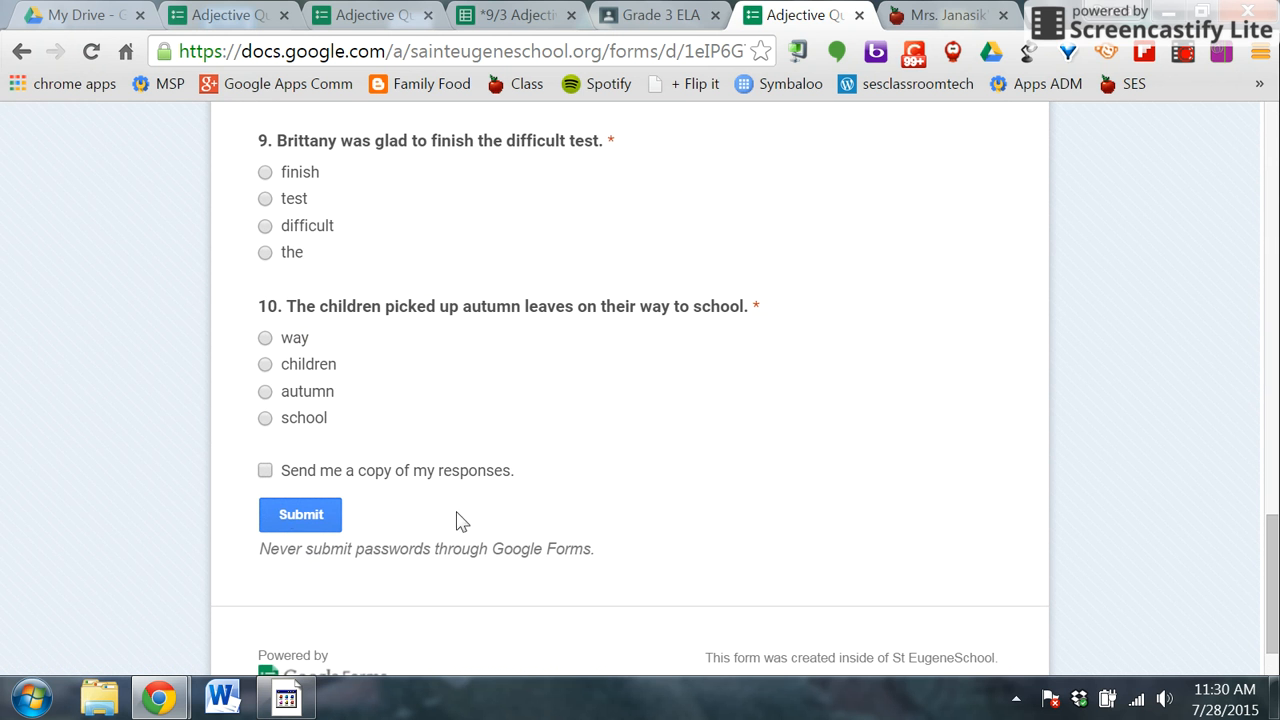
Switch to the technology class website, open the PD Practice Page for editing and show its content editor as HTML
{"action": "left_click", "coordinate": [966, 22]}
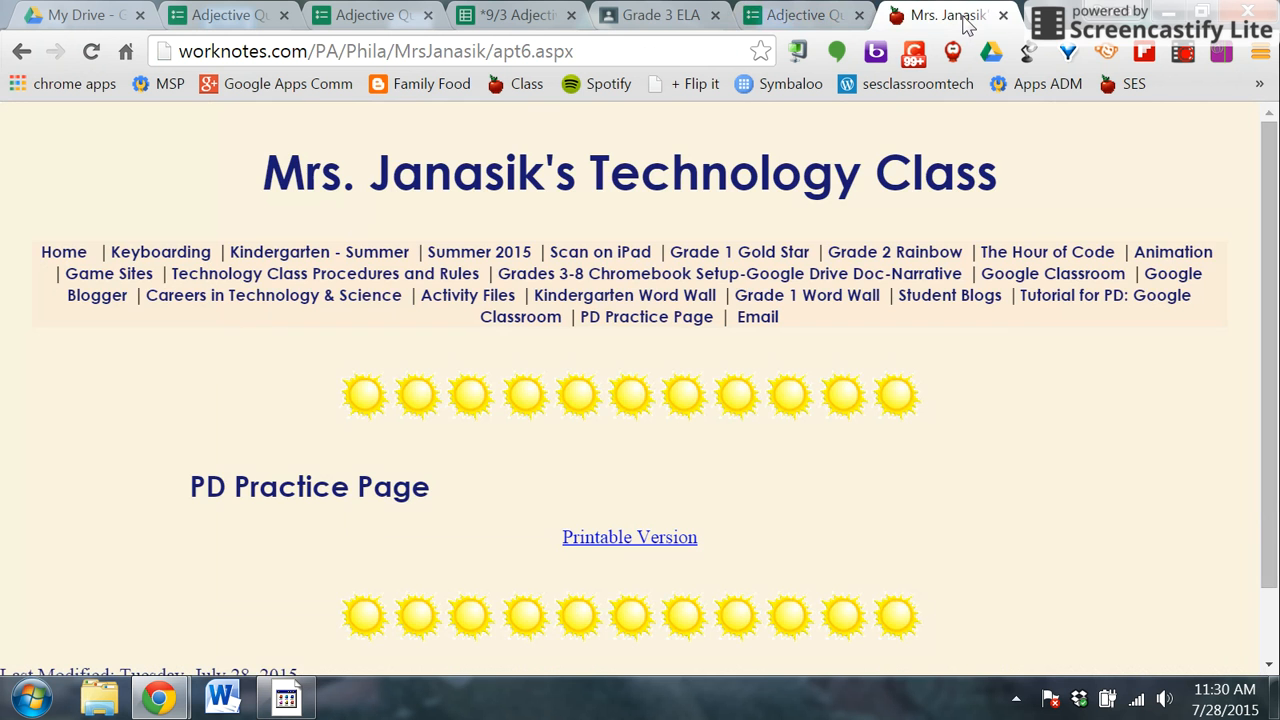
{"action": "left_click", "coordinate": [638, 402]}
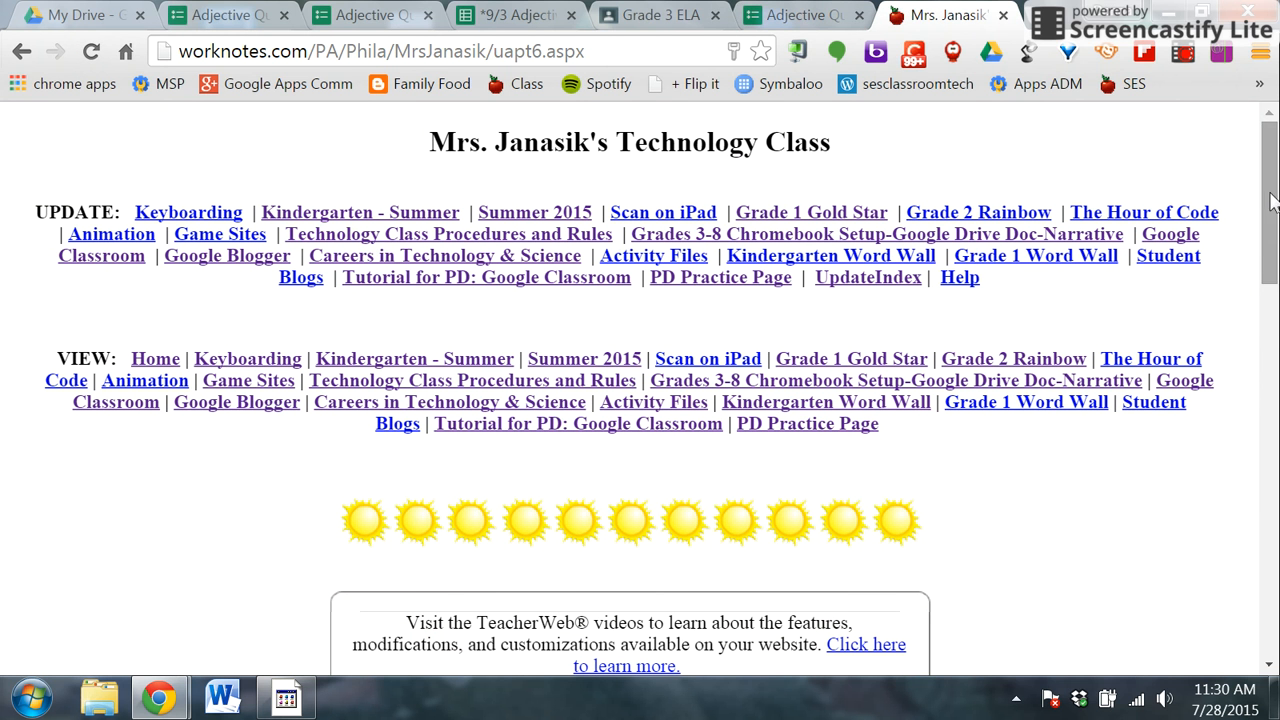
{"action": "left_click", "coordinate": [1268, 415]}
{"action": "left_click_drag", "start_coordinate": [1265, 415], "coordinate": [1266, 488]}
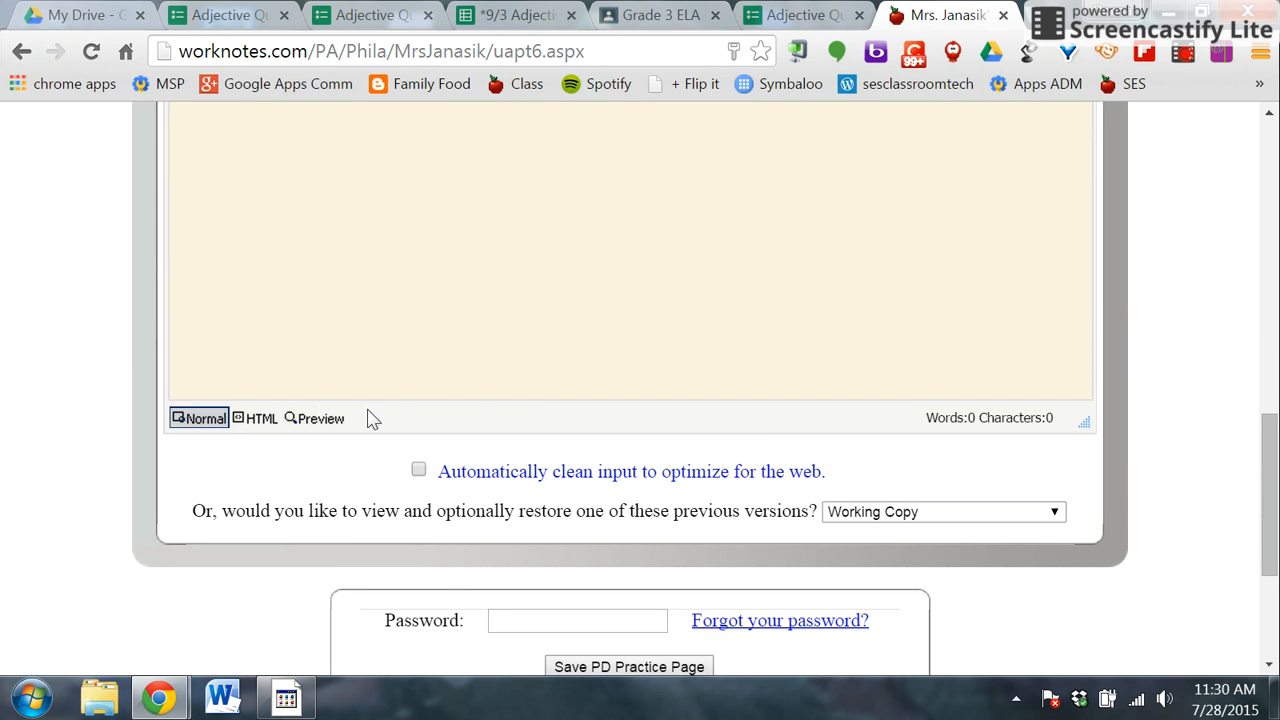
{"action": "left_click", "coordinate": [255, 418]}
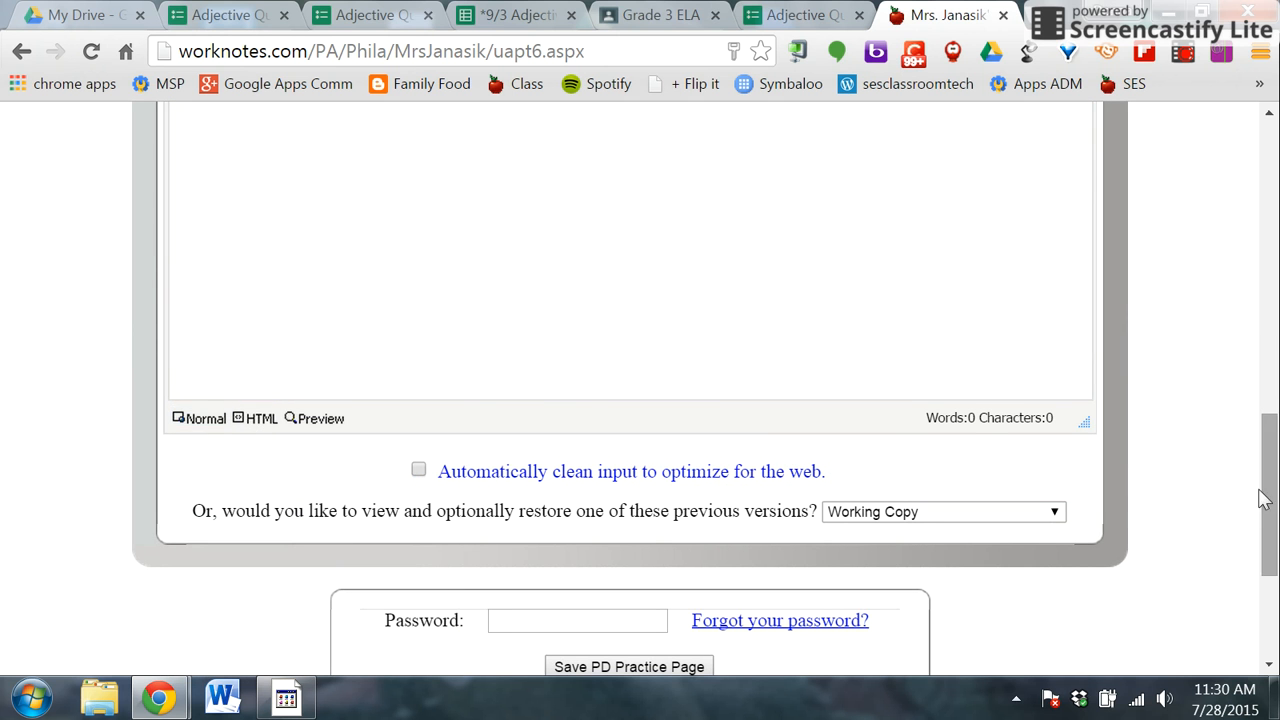
{"action": "mouse_move", "coordinate": [1272, 503]}
{"action": "left_mouse_down"}
{"action": "mouse_move", "coordinate": [1270, 387]}
{"action": "mouse_move", "coordinate": [1267, 484]}
{"action": "left_mouse_up"}
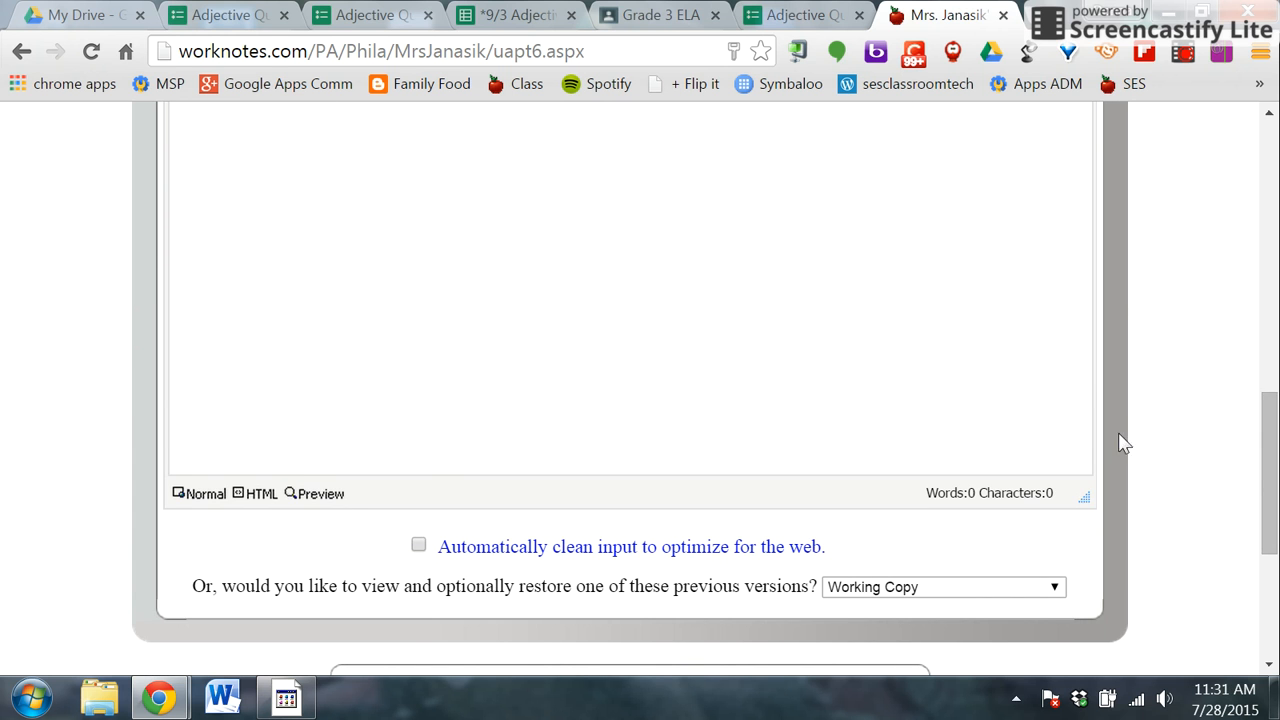
{"action": "left_click_drag", "start_coordinate": [1270, 475], "coordinate": [1269, 366]}
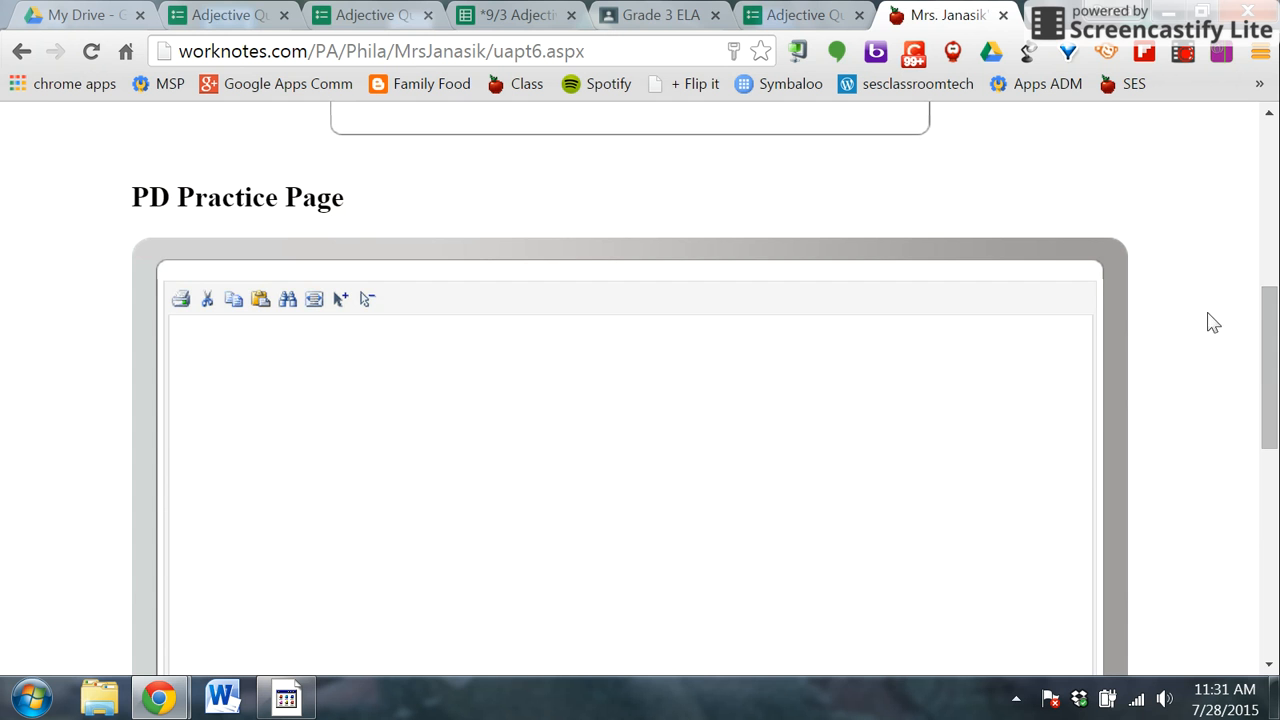
Return to the Adjective Quiz form, turn off the short URL and copy the form's HTML embed code
{"action": "left_click", "coordinate": [388, 25]}
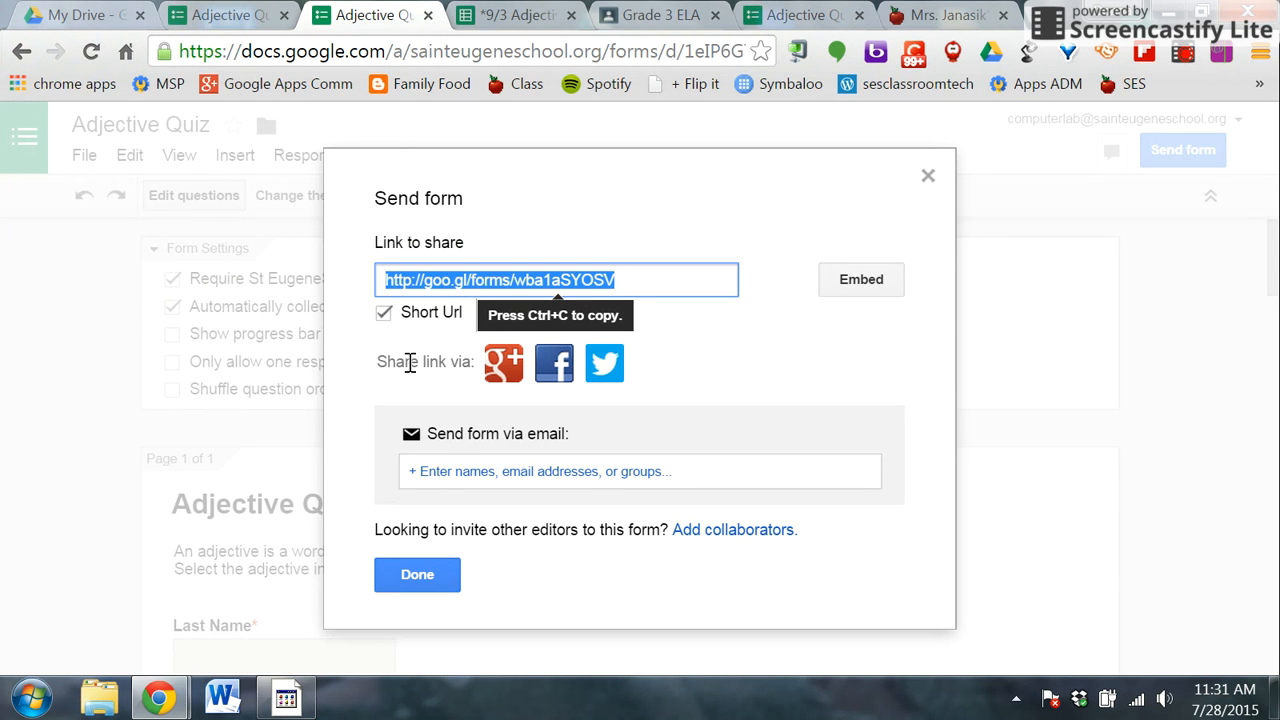
{"action": "left_click", "coordinate": [384, 313]}
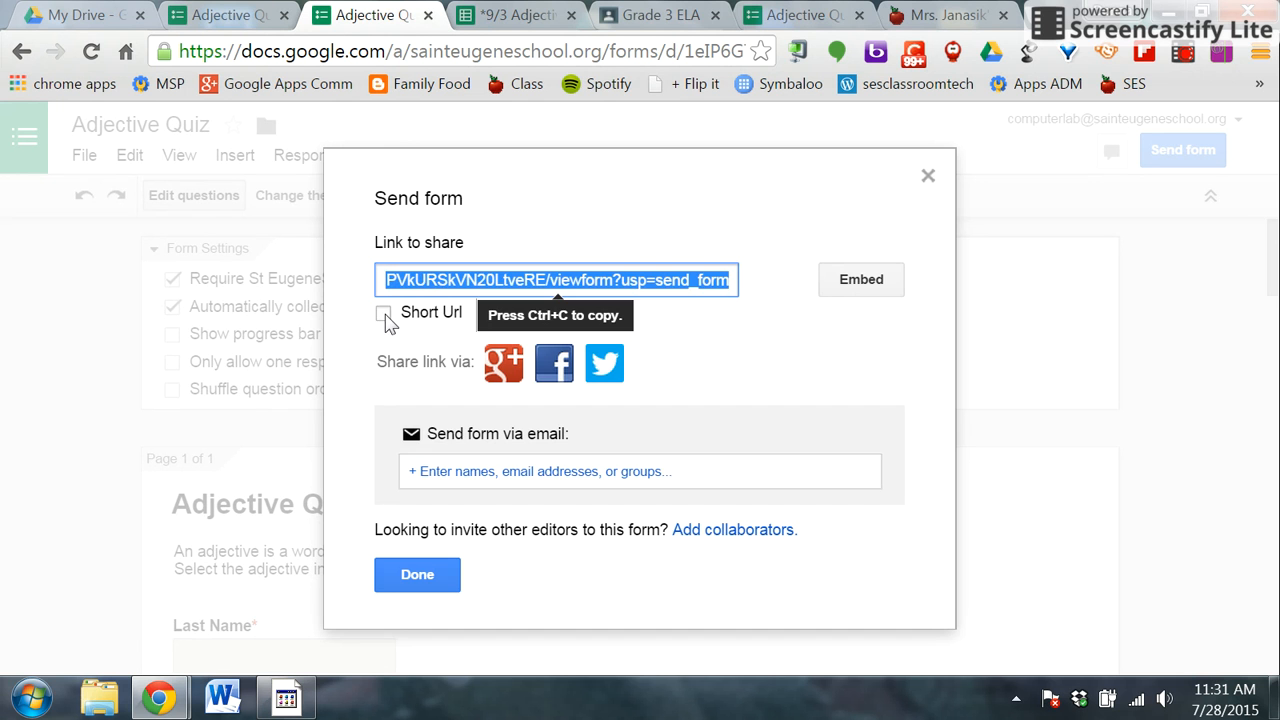
{"action": "left_click", "coordinate": [852, 286]}
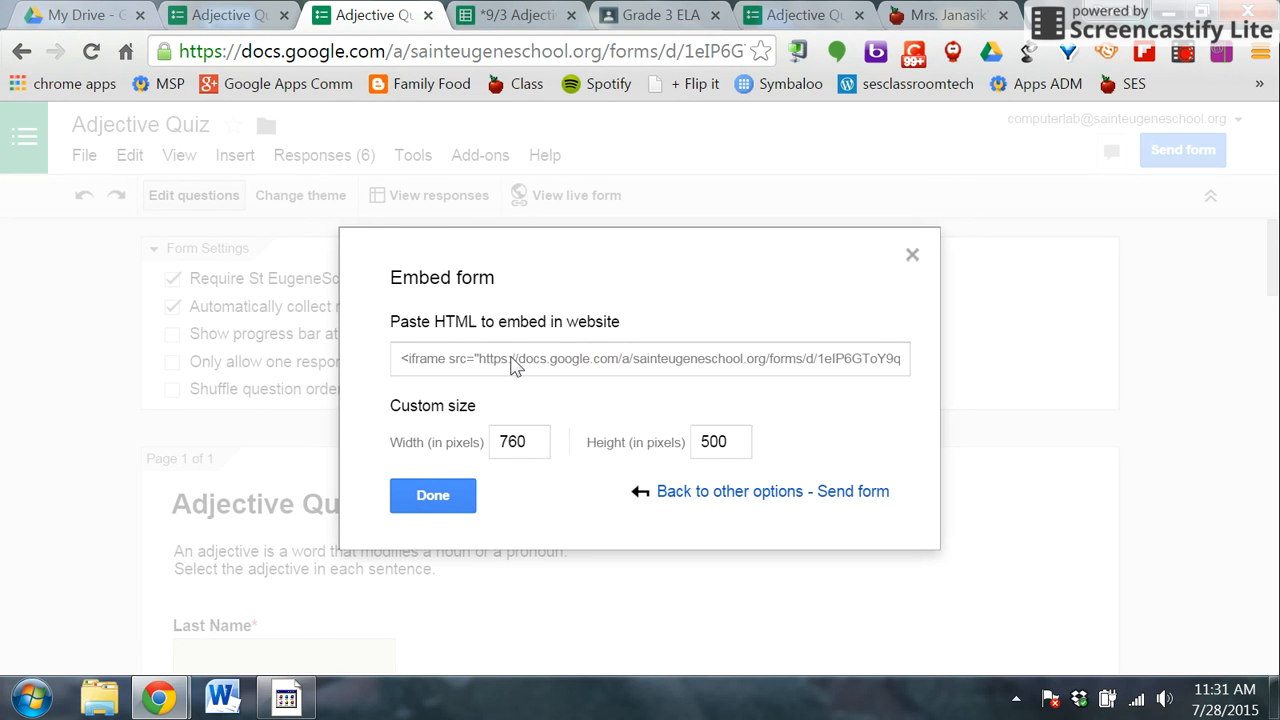
{"action": "left_click", "coordinate": [513, 364]}
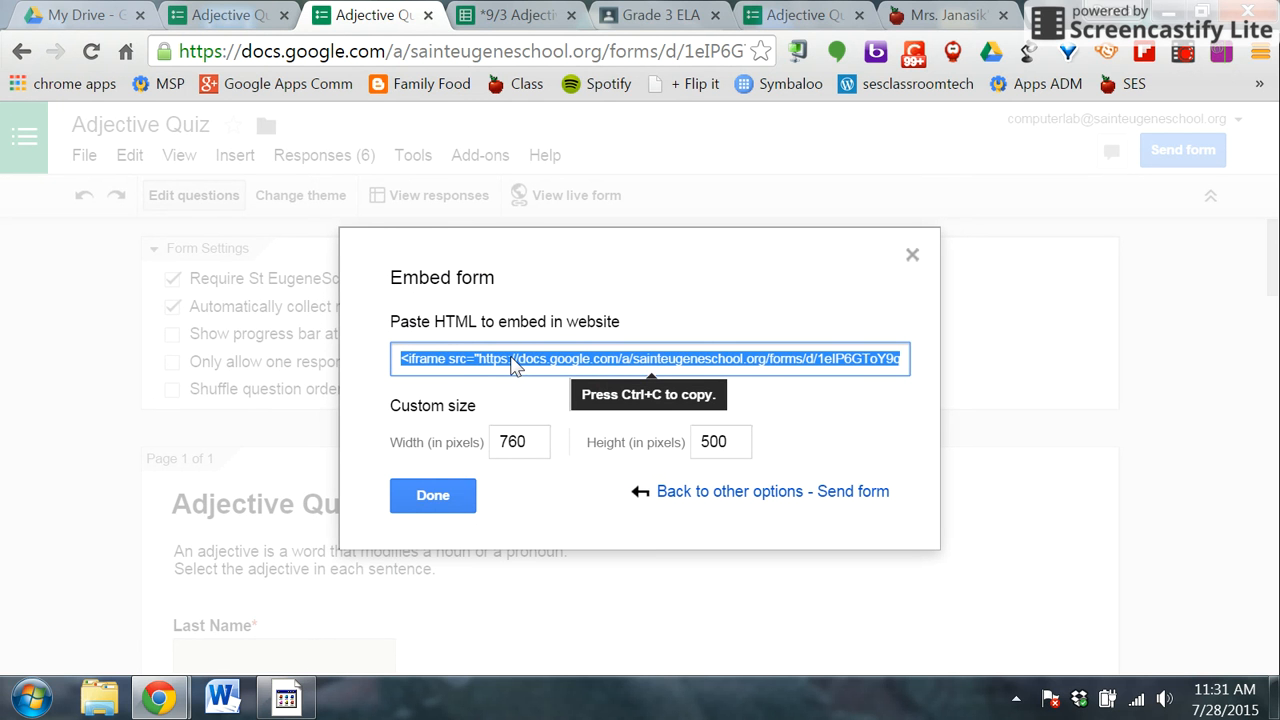
Paste the quiz's embed code into the PD Practice Page's HTML, enter the website password and save the page
{"action": "left_click", "coordinate": [952, 18]}
{"action": "left_click", "coordinate": [302, 397]}
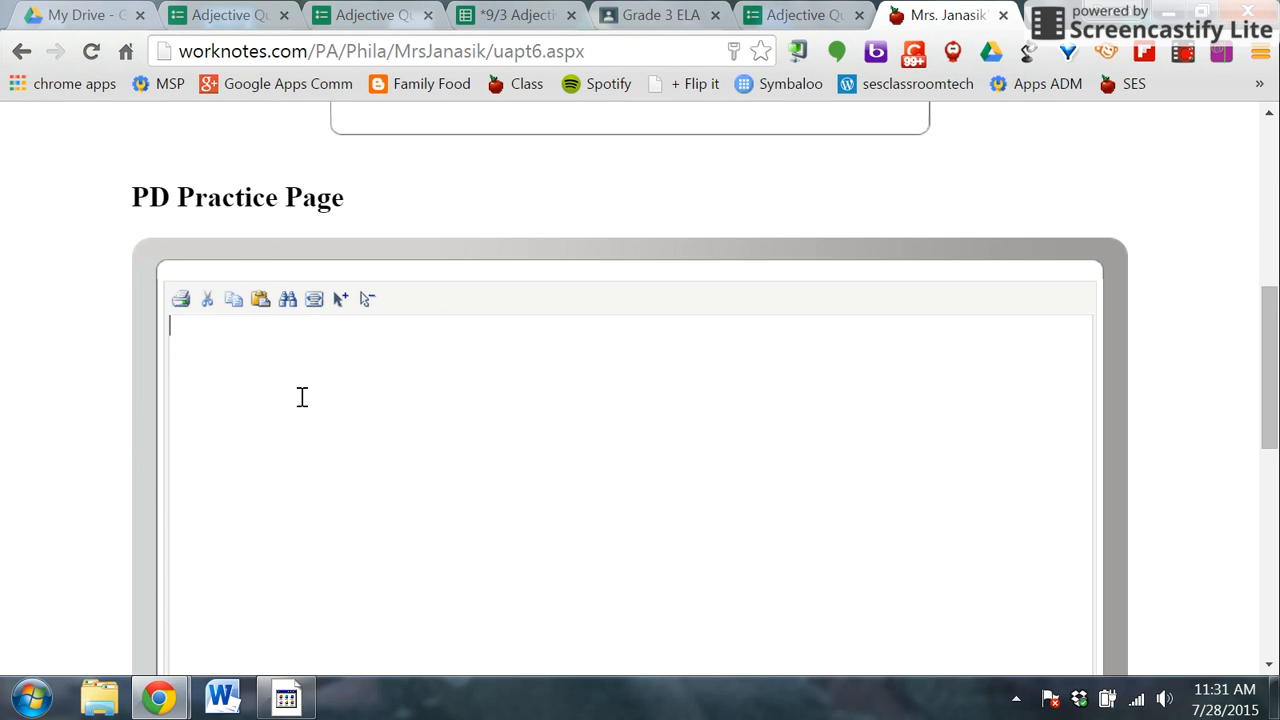
{"action": "type", "text": "<iframe src=\"https://docs.google.com/a/sainteugeneschool.org/forms/d/1eIP6GToY9qy54N0kQOPhJbBxPJPVkURSkVN20LtveRE/viewform?embedded=true\" width=\"760\" height=\"500\" frameborder=\"0\" marginheight=\"0\" marginwidth=\"0\">Loading...</iframe>"}
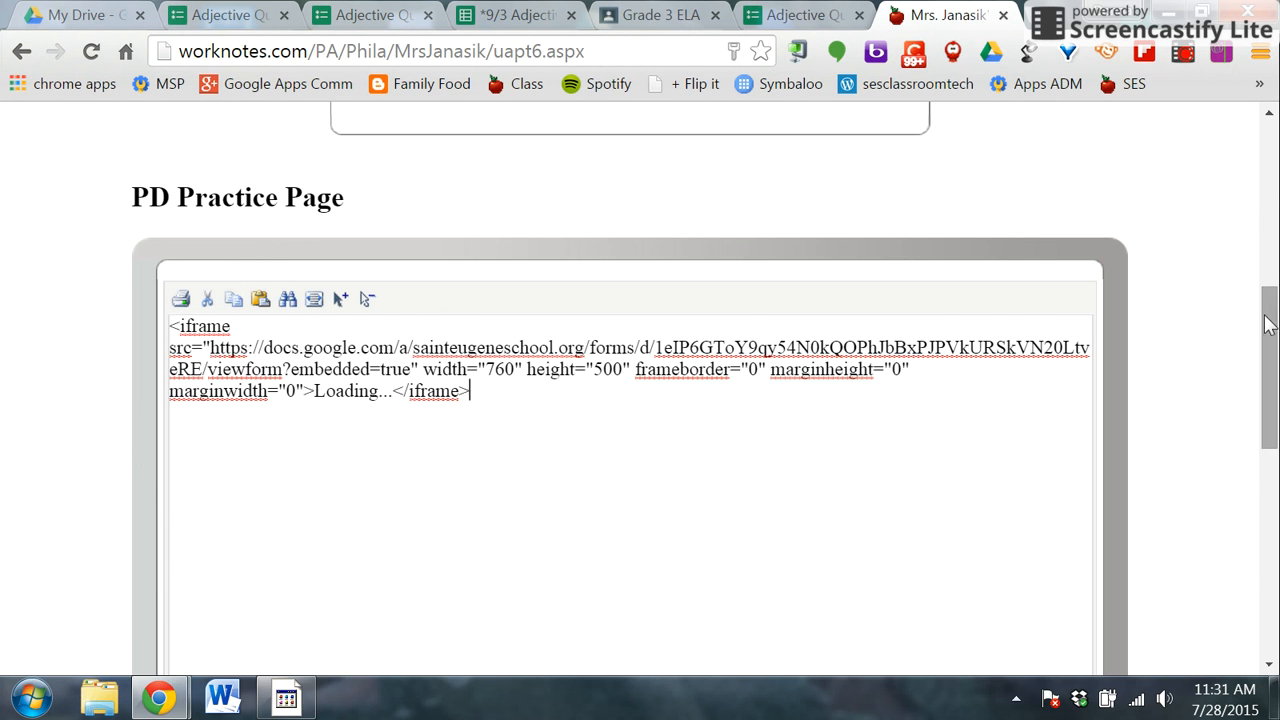
{"action": "left_click_drag", "start_coordinate": [1269, 360], "coordinate": [1262, 562]}
{"action": "left_click", "coordinate": [540, 347]}
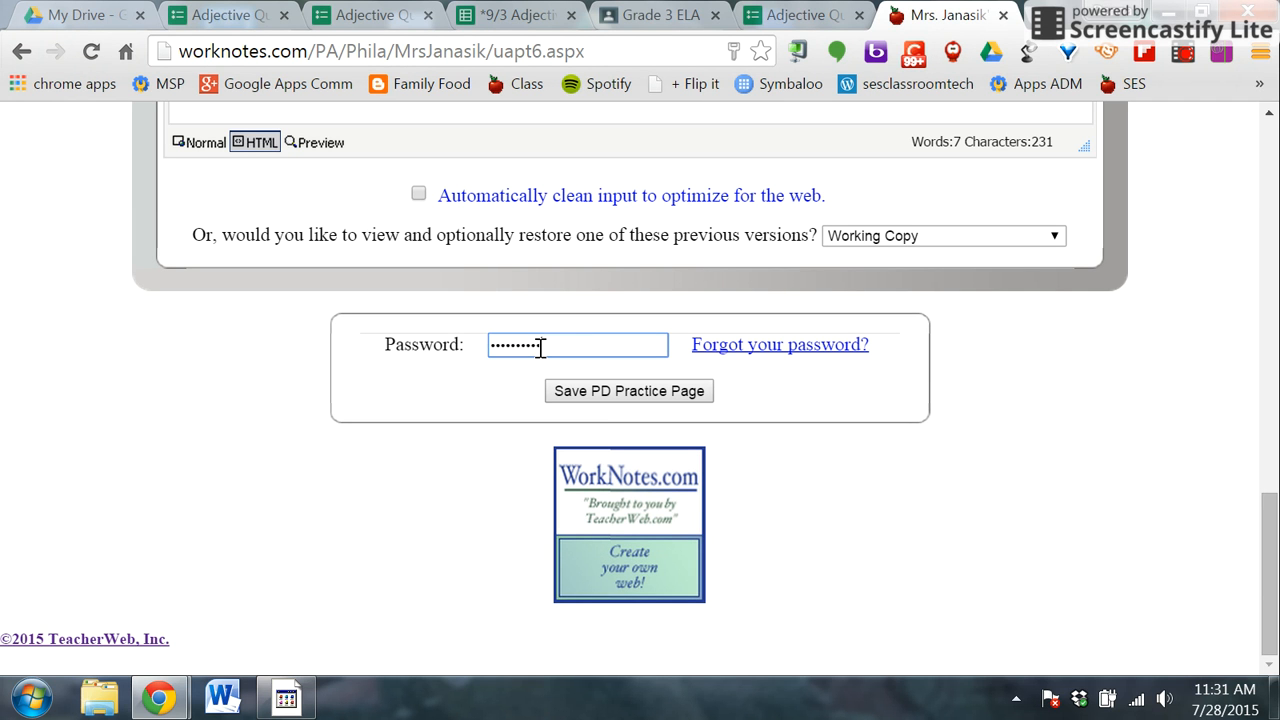
{"action": "key", "text": "Return"}
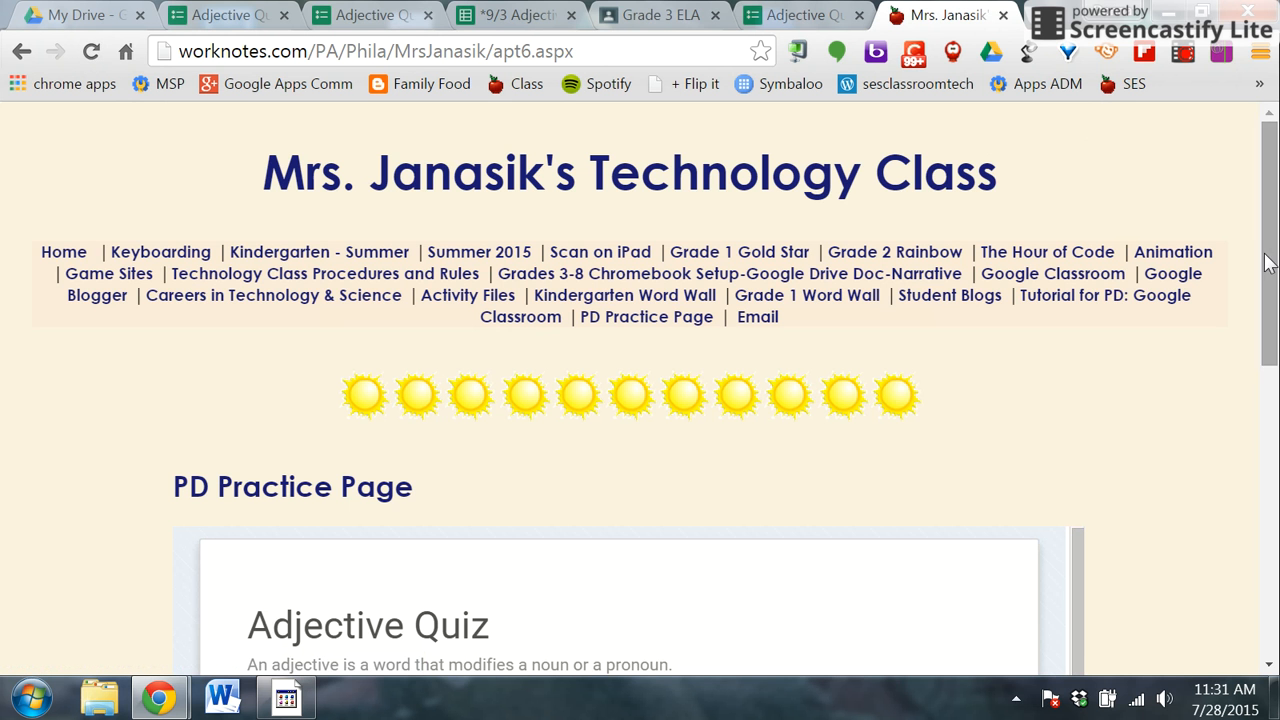
In the embedded quiz, enter a last name, answer question 1 with breakable and question 2 with graceful, and look over the remaining questions
{"action": "left_click_drag", "start_coordinate": [1264, 282], "coordinate": [1266, 451]}
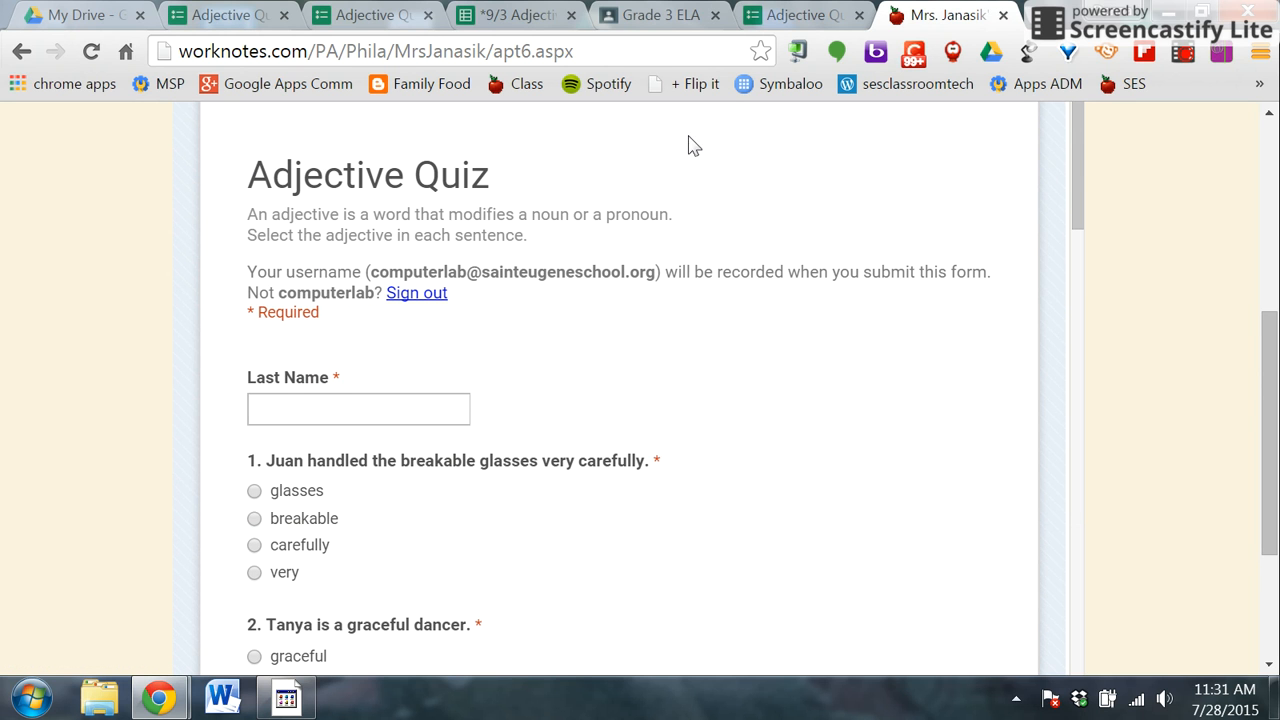
{"action": "left_click", "coordinate": [296, 411]}
{"action": "type", "text": "Key"}
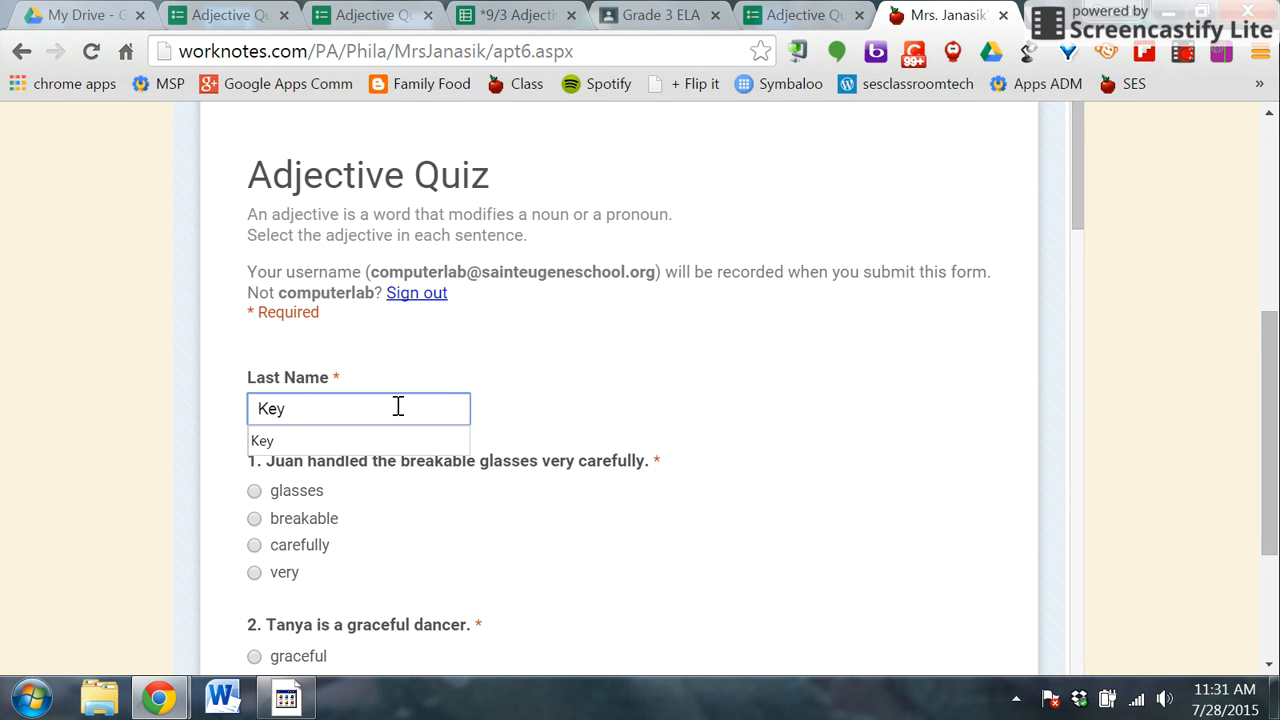
{"action": "left_click", "coordinate": [629, 366]}
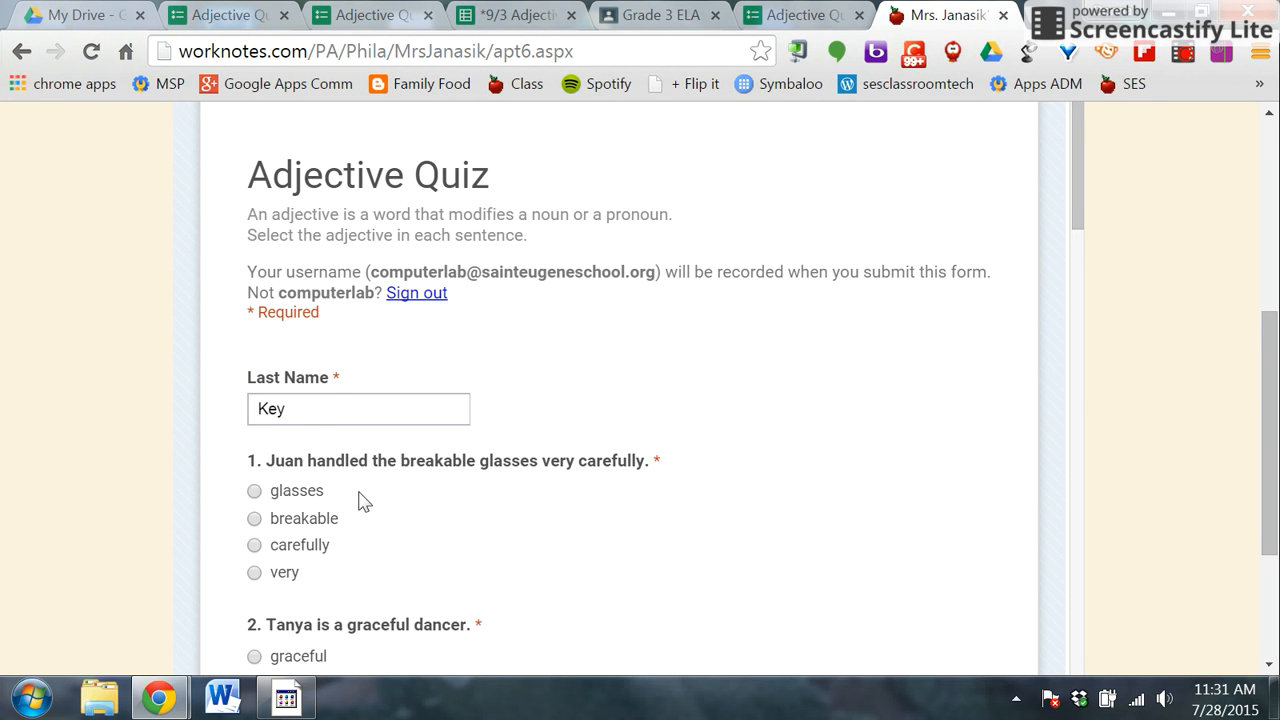
{"action": "scroll", "coordinate": [360, 500], "scroll_direction": "down", "scroll_amount": 1}
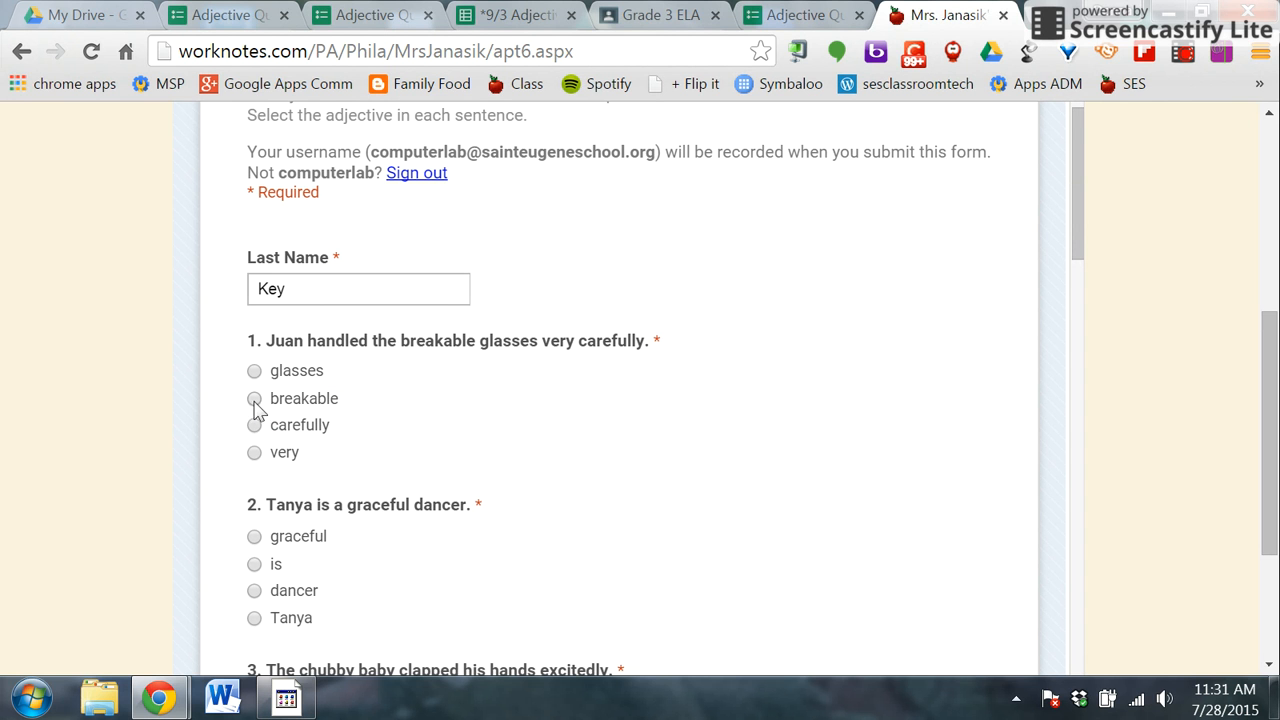
{"action": "left_click", "coordinate": [254, 537]}
{"action": "scroll", "coordinate": [320, 555], "scroll_direction": "down", "scroll_amount": 8}
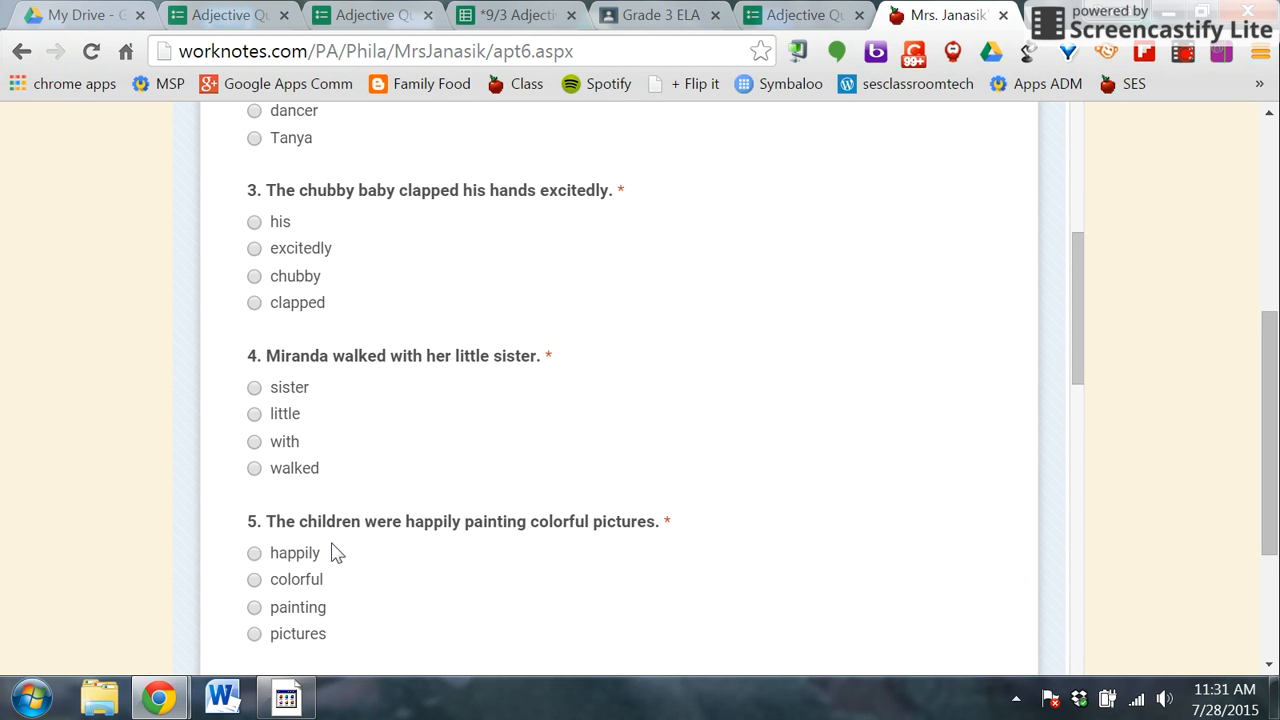
{"action": "scroll", "coordinate": [335, 555], "scroll_direction": "down", "scroll_amount": 8}
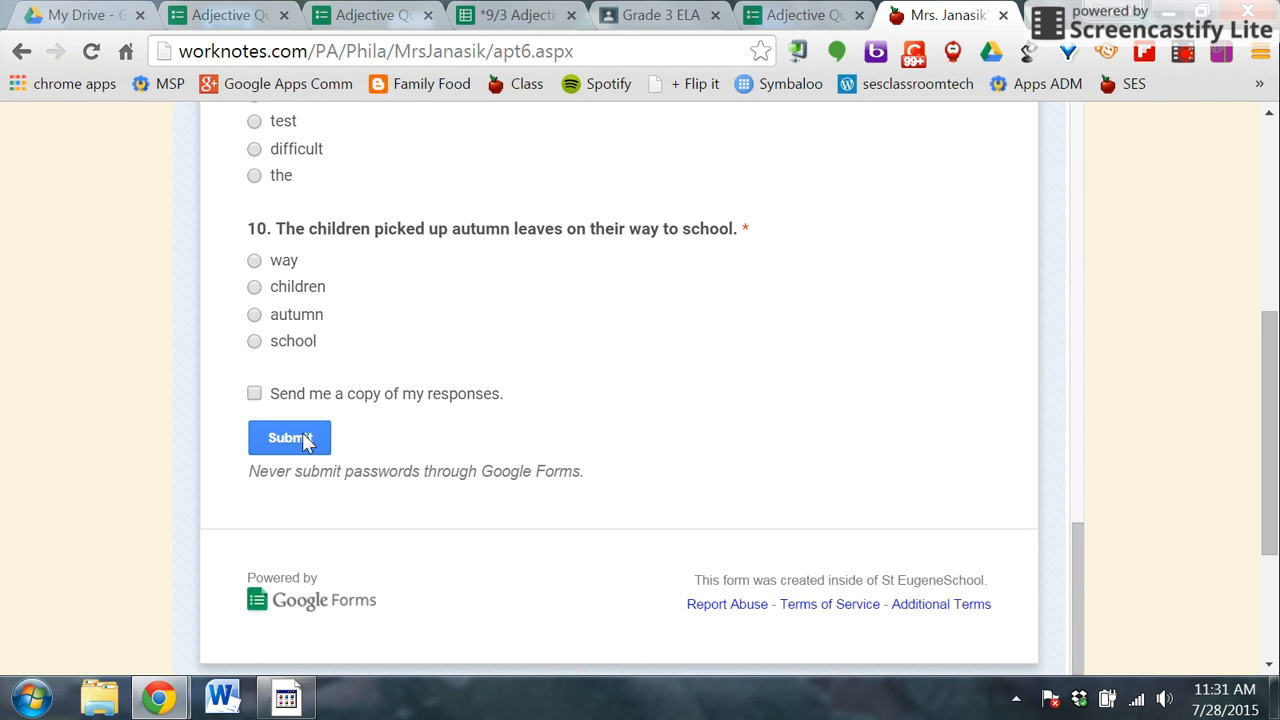
{"action": "scroll", "coordinate": [503, 430], "scroll_direction": "up", "scroll_amount": 13}
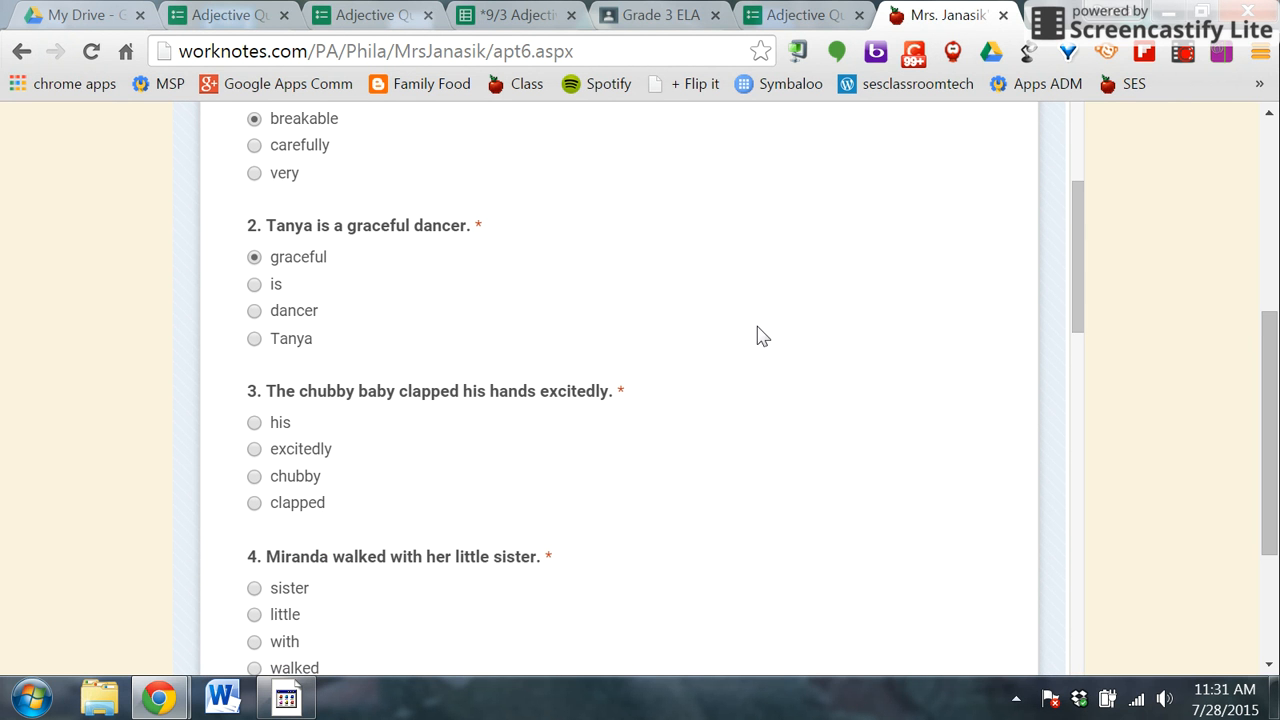
Switch to Google Drive, open the Adjective Quiz form and view its responses in the linked spreadsheet
{"action": "left_click", "coordinate": [80, 15]}
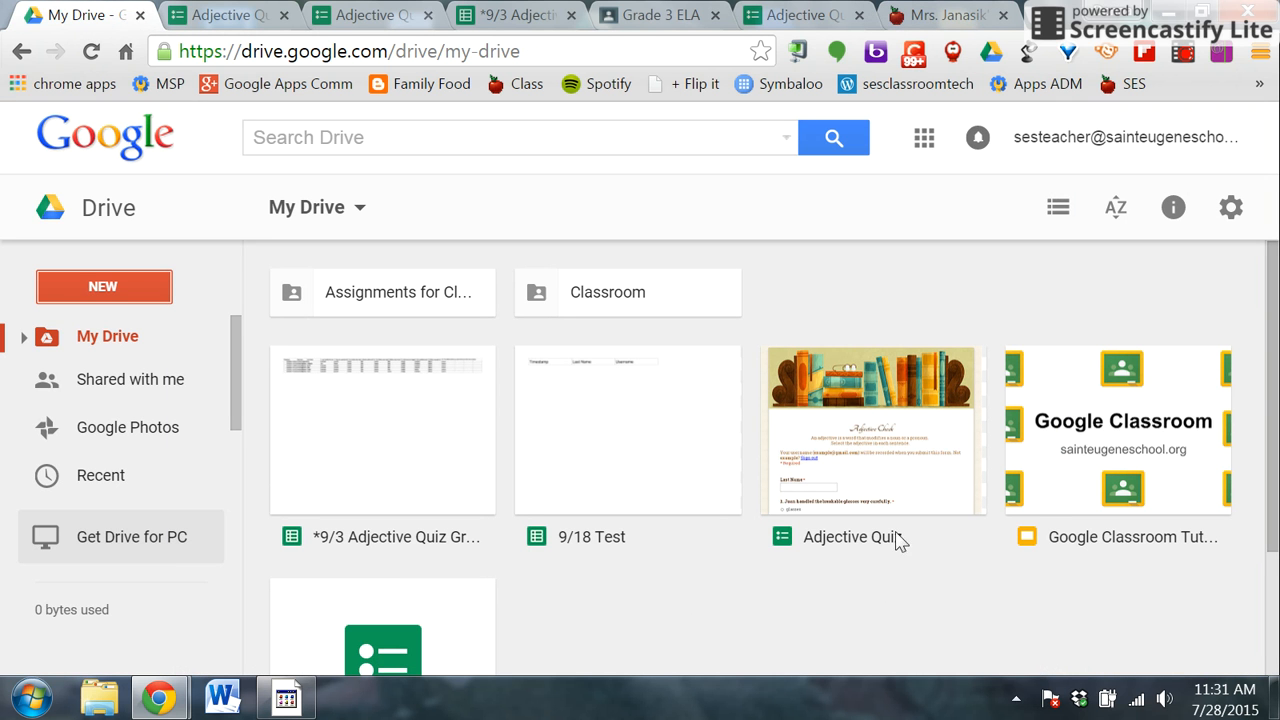
{"action": "left_click", "coordinate": [922, 470]}
{"action": "double_click", "coordinate": [922, 470]}
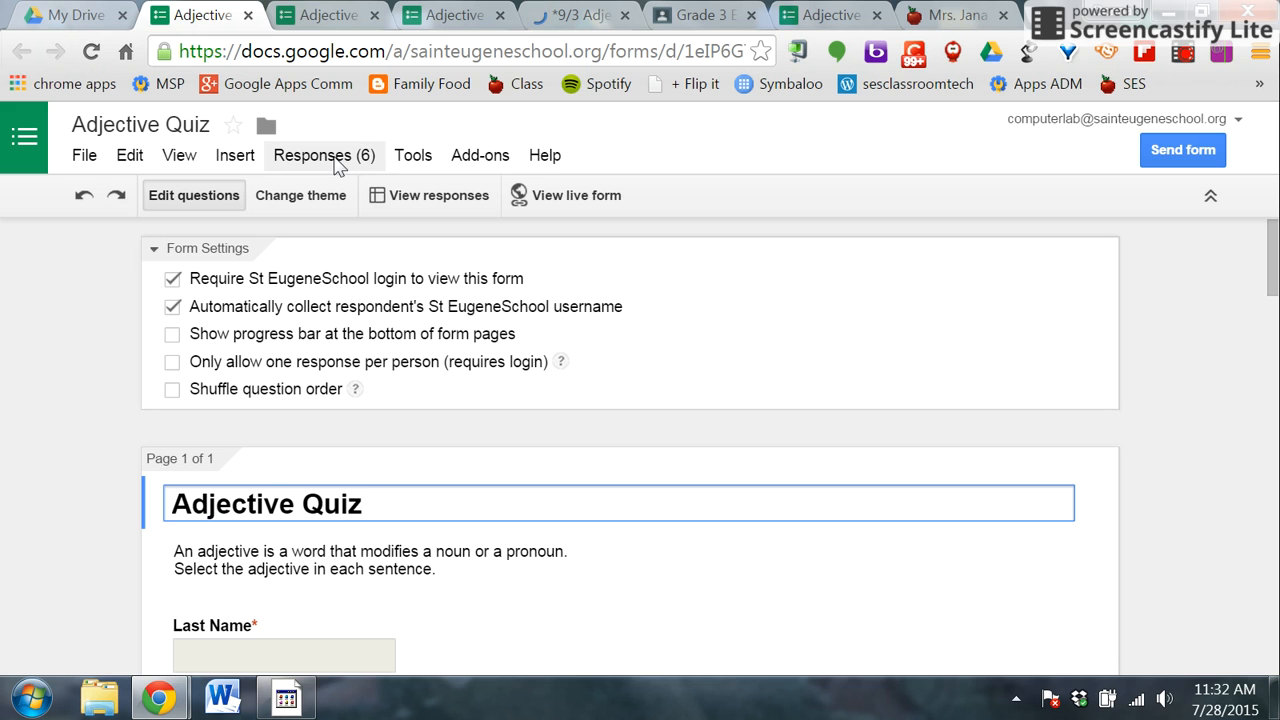
{"action": "left_click", "coordinate": [433, 200]}
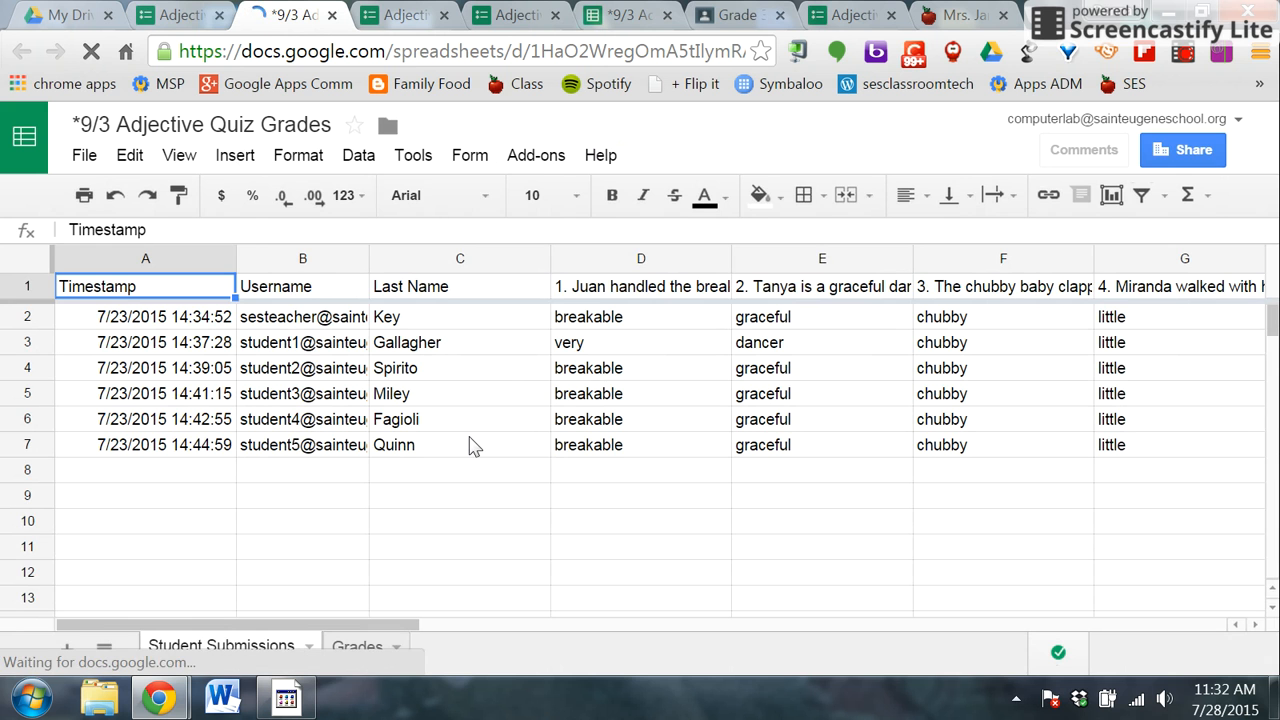
Search the spreadsheet add-ons store for flubaroo and close the store after viewing the result
{"action": "left_click", "coordinate": [539, 160]}
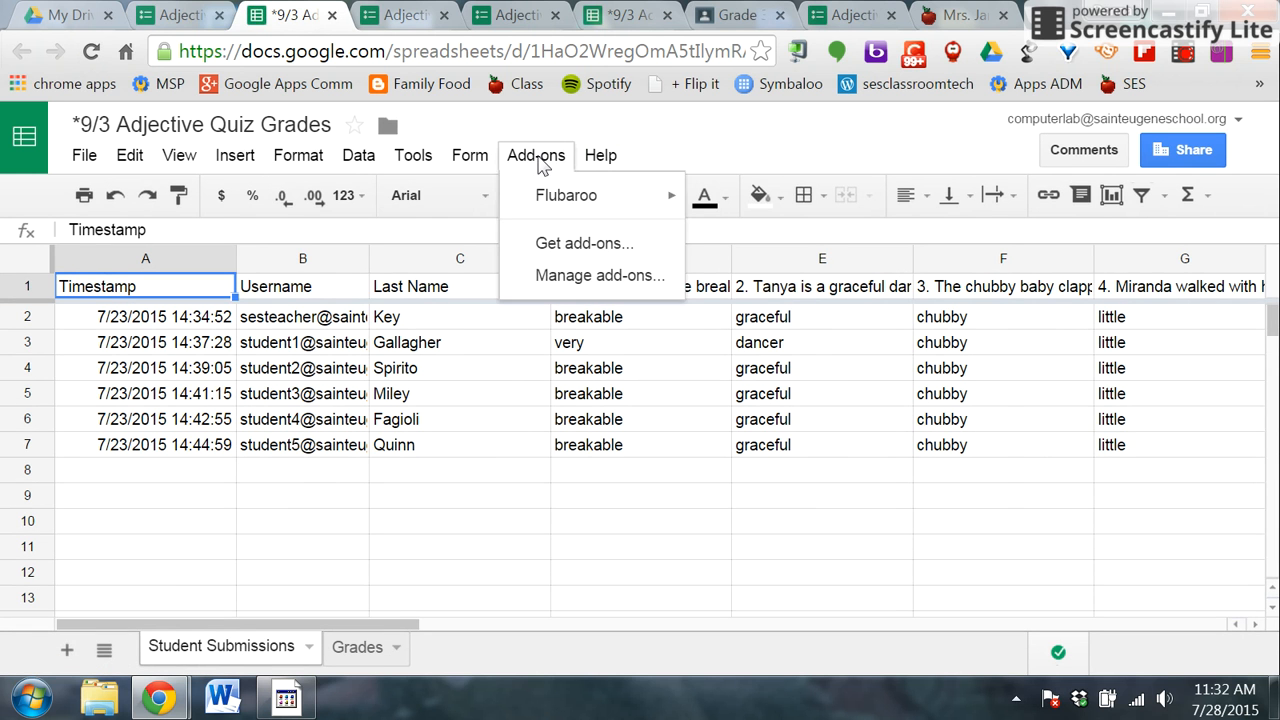
{"action": "mouse_move", "coordinate": [543, 200]}
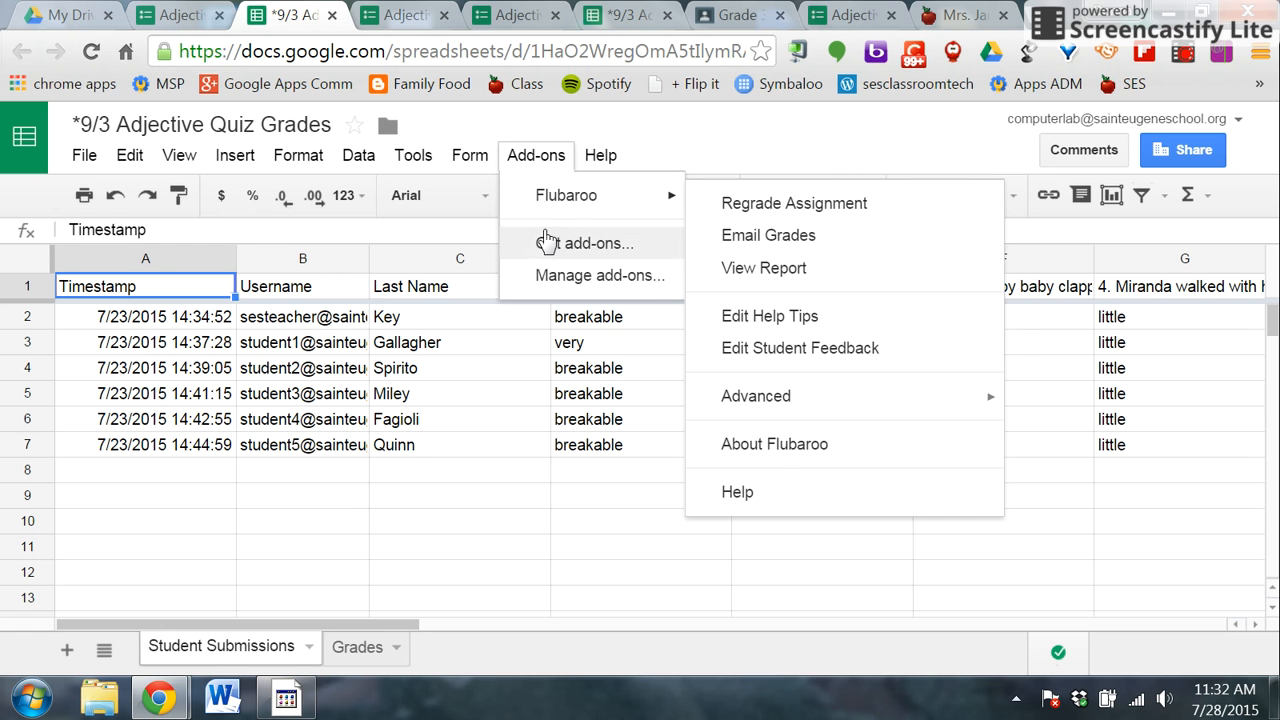
{"action": "left_click", "coordinate": [590, 245]}
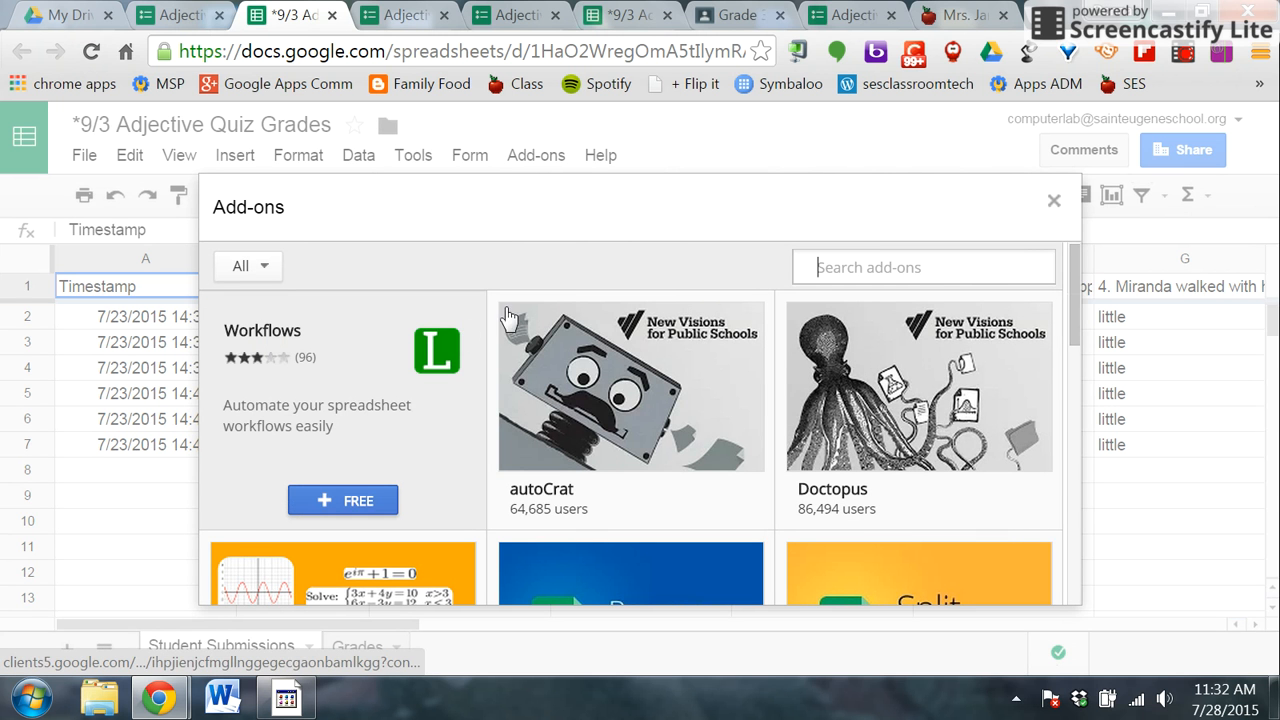
{"action": "type", "text": "flubaroo"}
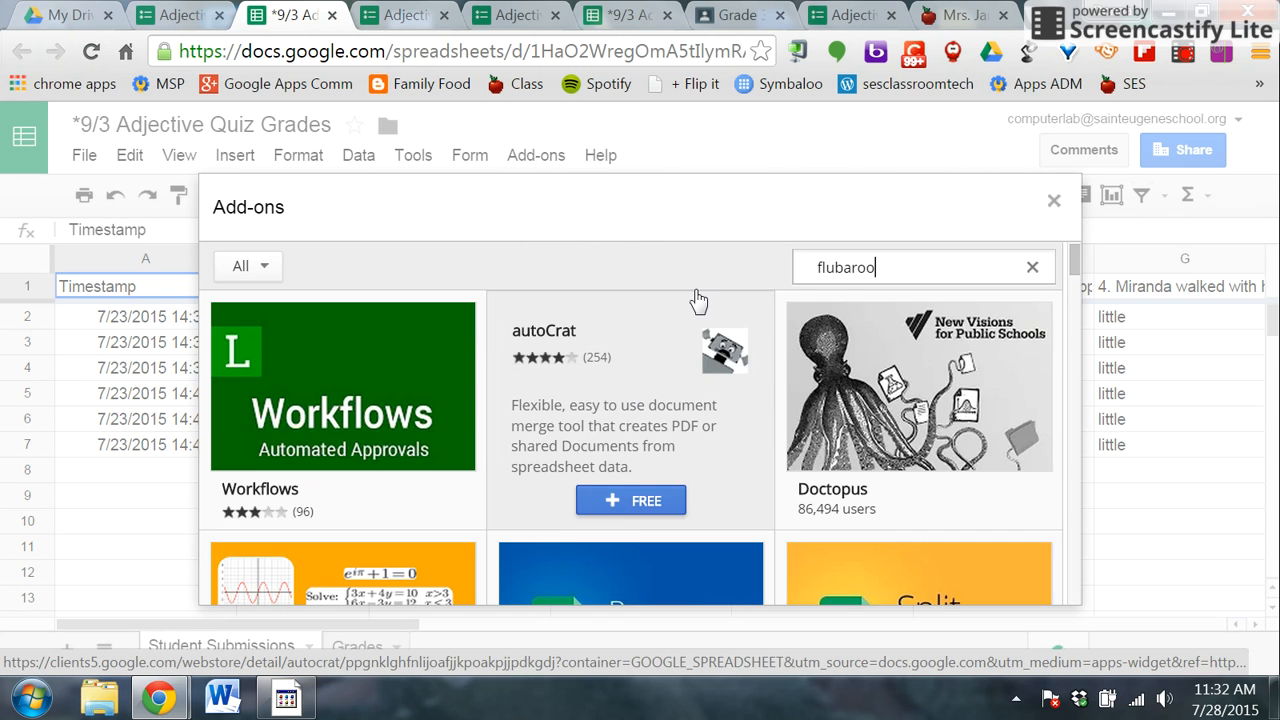
{"action": "key", "text": "Return"}
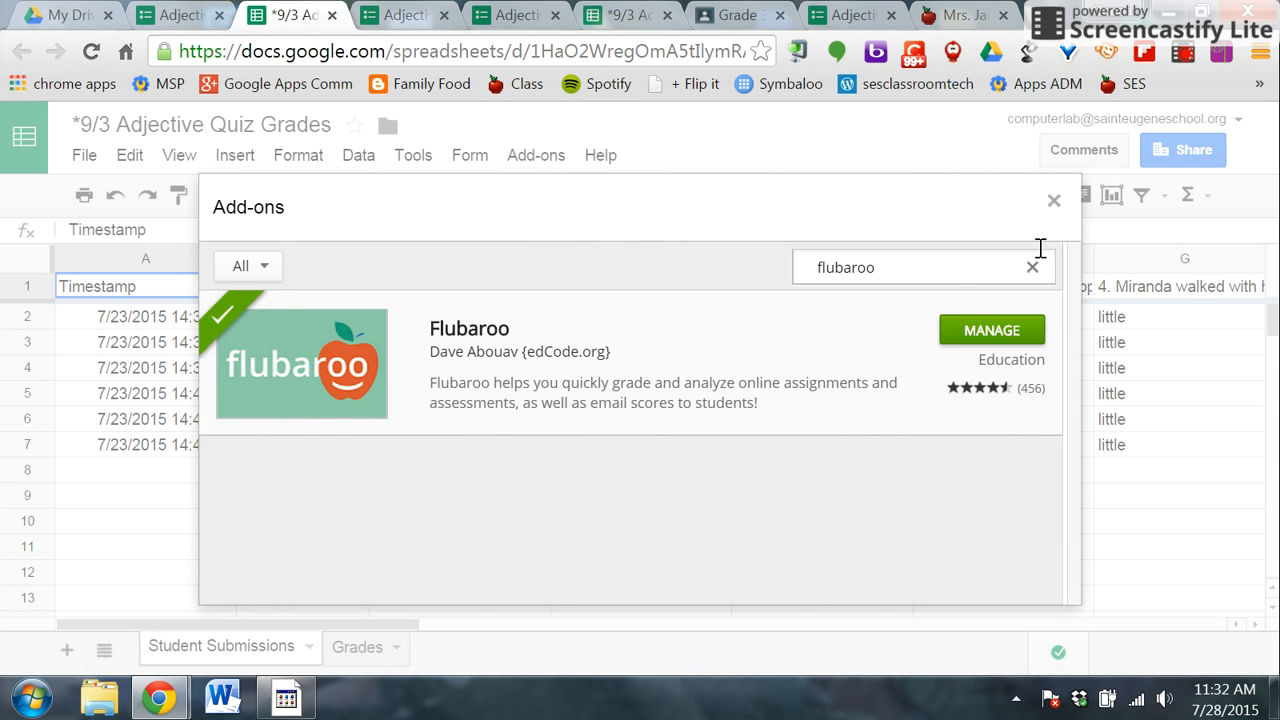
{"action": "left_click", "coordinate": [1054, 203]}
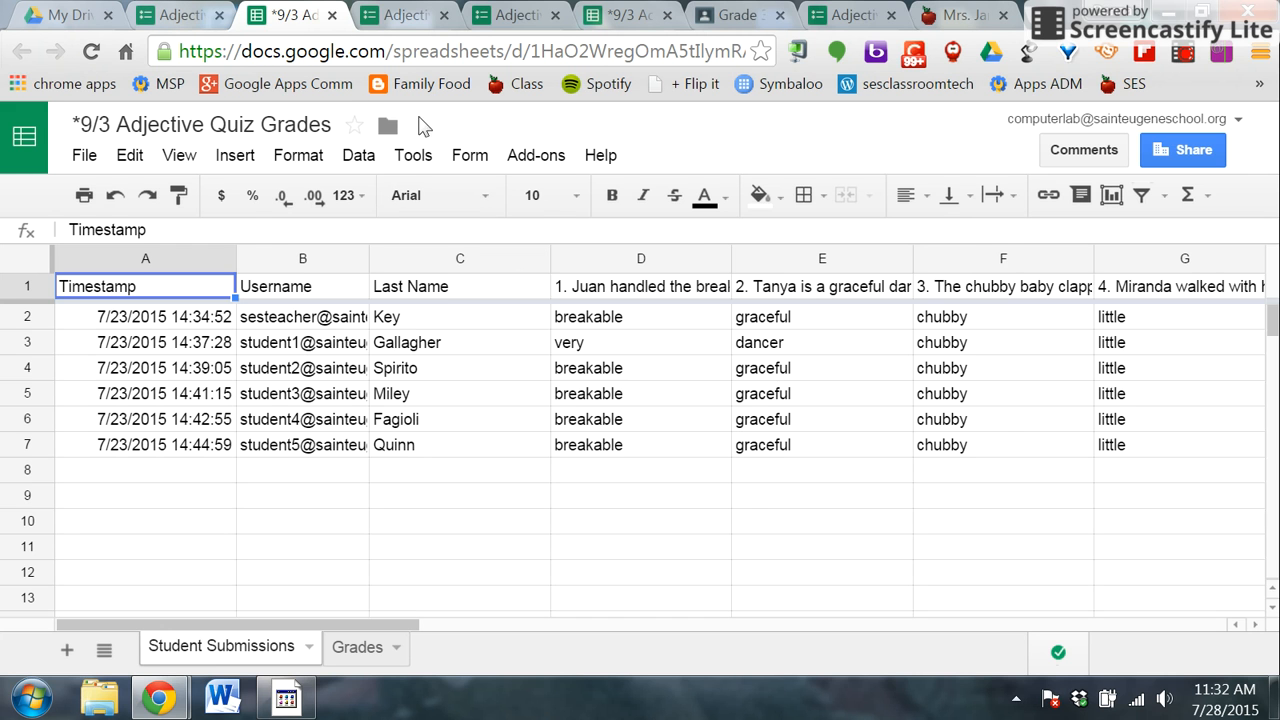
Start regrading the assignment with Flubaroo and agree to replace the existing grades
{"action": "left_click", "coordinate": [552, 157]}
{"action": "mouse_move", "coordinate": [551, 207]}
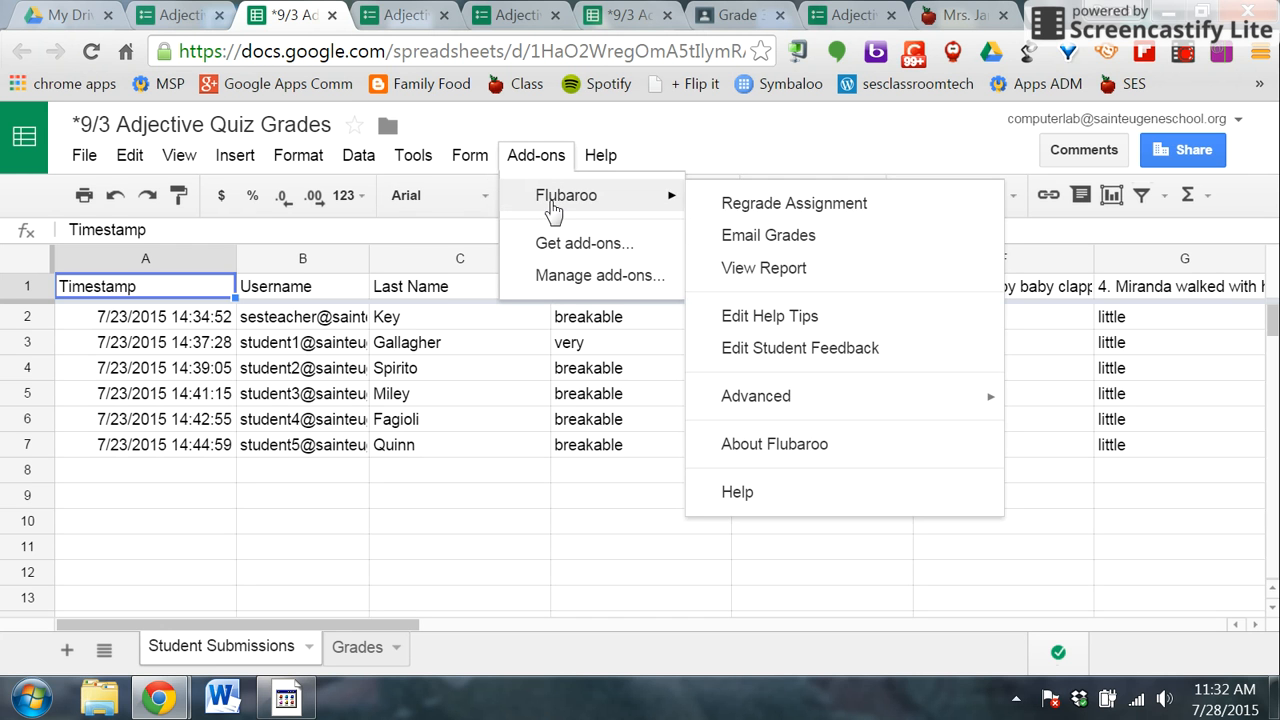
{"action": "left_click", "coordinate": [766, 206]}
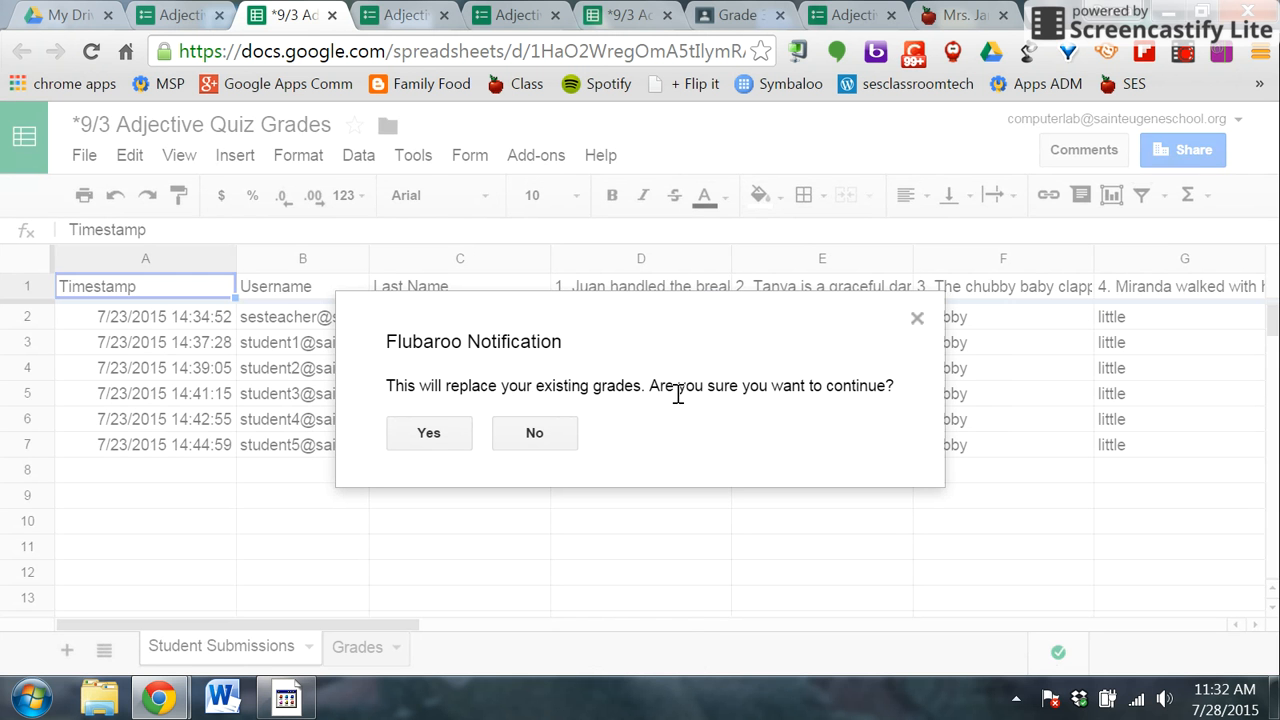
{"action": "left_click", "coordinate": [429, 440]}
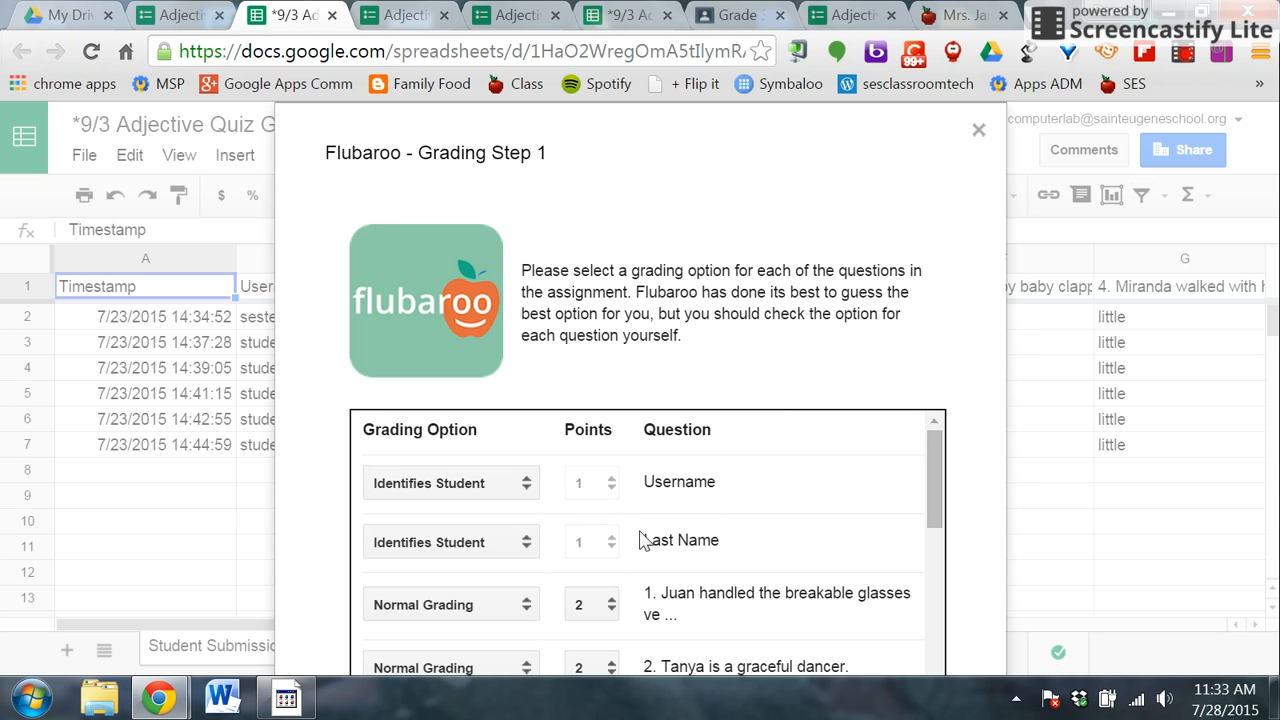
In grading step 1, keep Username as Identifies Student and set question 2 to 2 points
{"action": "left_click", "coordinate": [527, 488]}
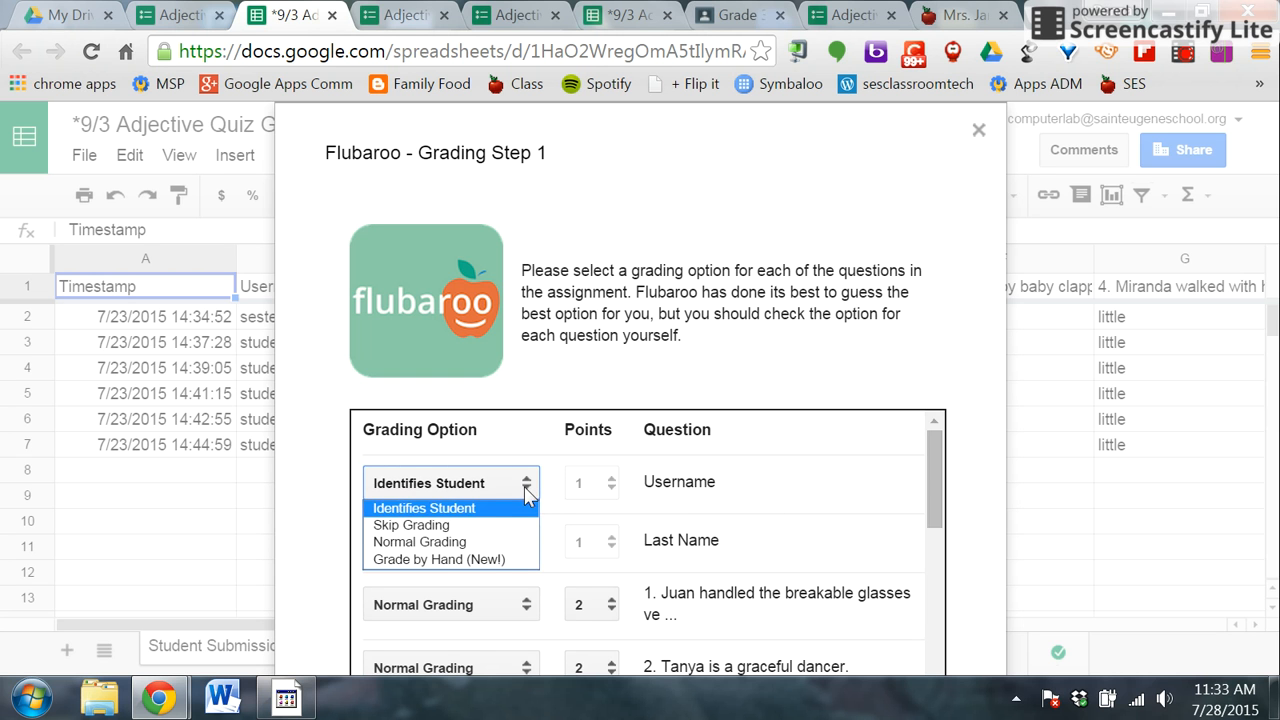
{"action": "left_click", "coordinate": [508, 508]}
{"action": "scroll", "coordinate": [931, 476], "scroll_direction": "down", "scroll_amount": 2}
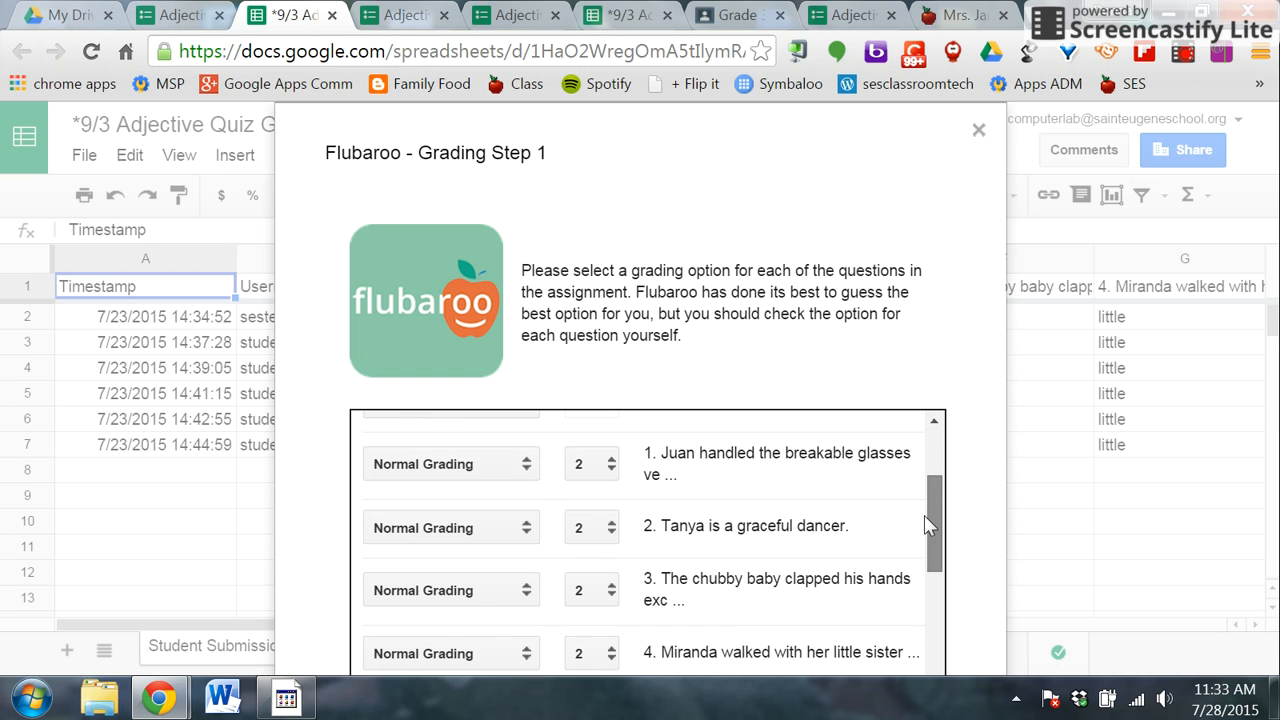
{"action": "left_click", "coordinate": [611, 478]}
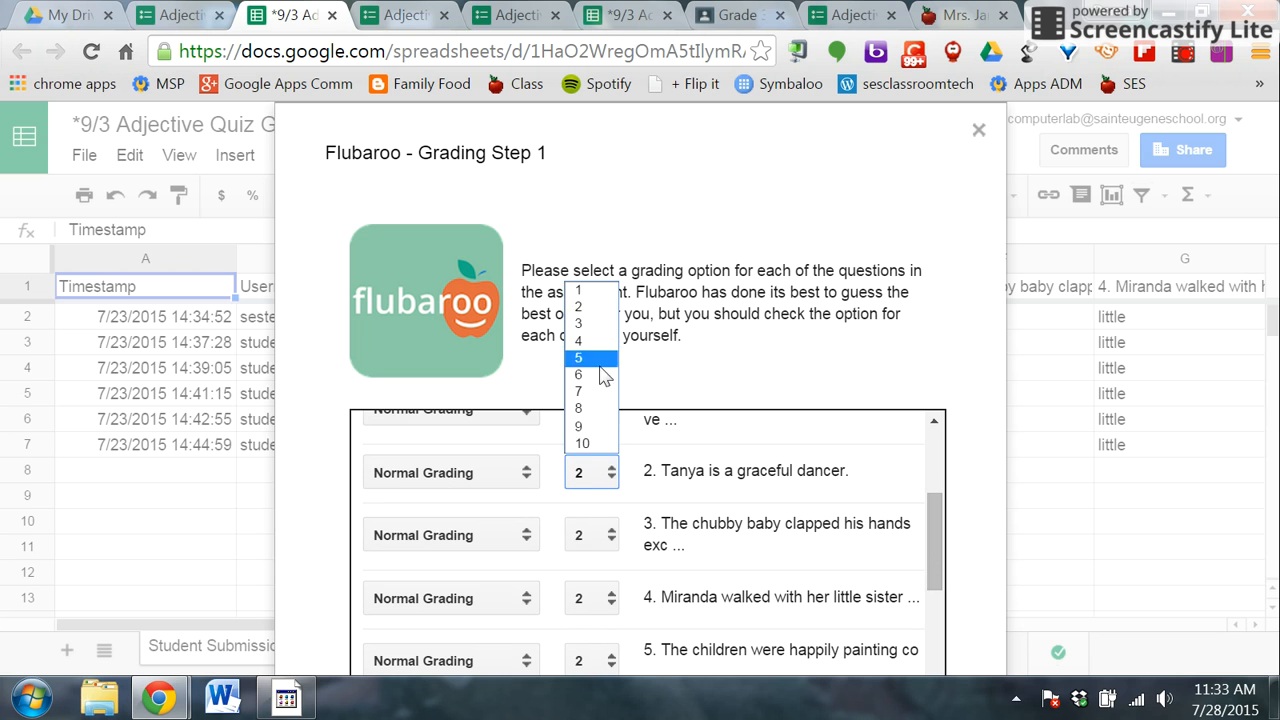
{"action": "left_click", "coordinate": [592, 307]}
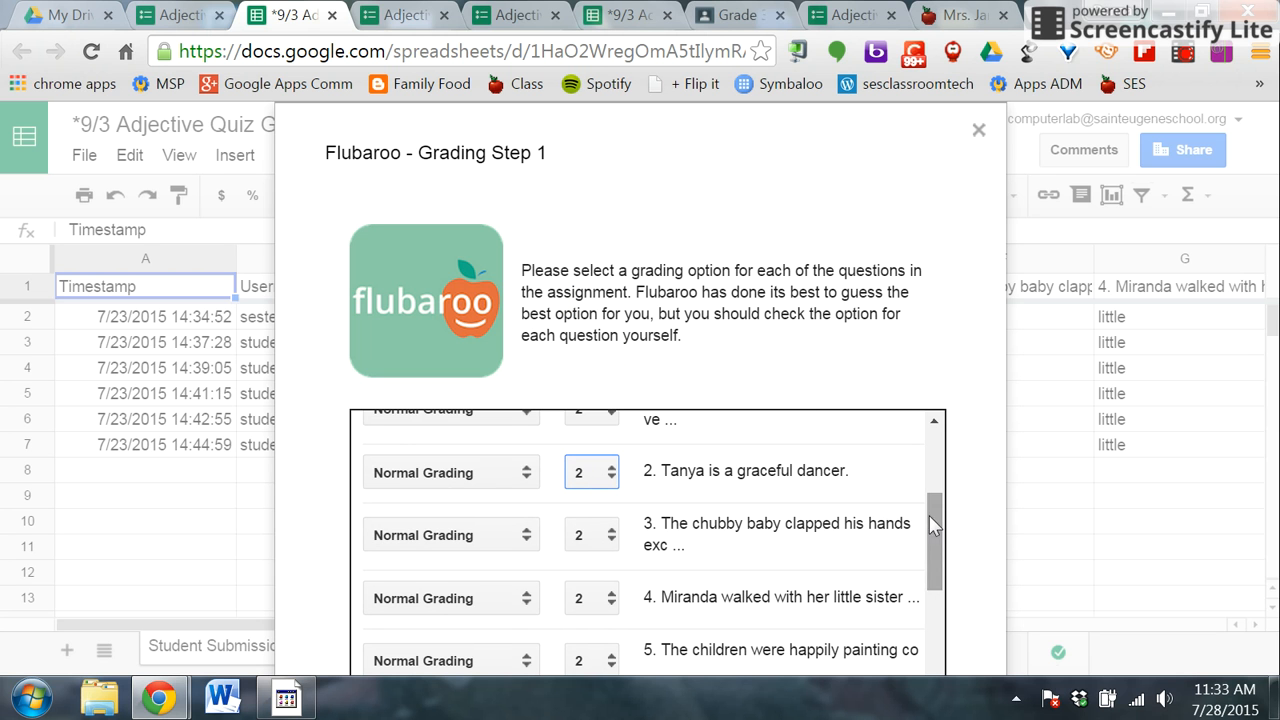
Check the grading option and points of every question through question 10 and continue to grading step 2
{"action": "left_click_drag", "start_coordinate": [931, 512], "coordinate": [929, 602]}
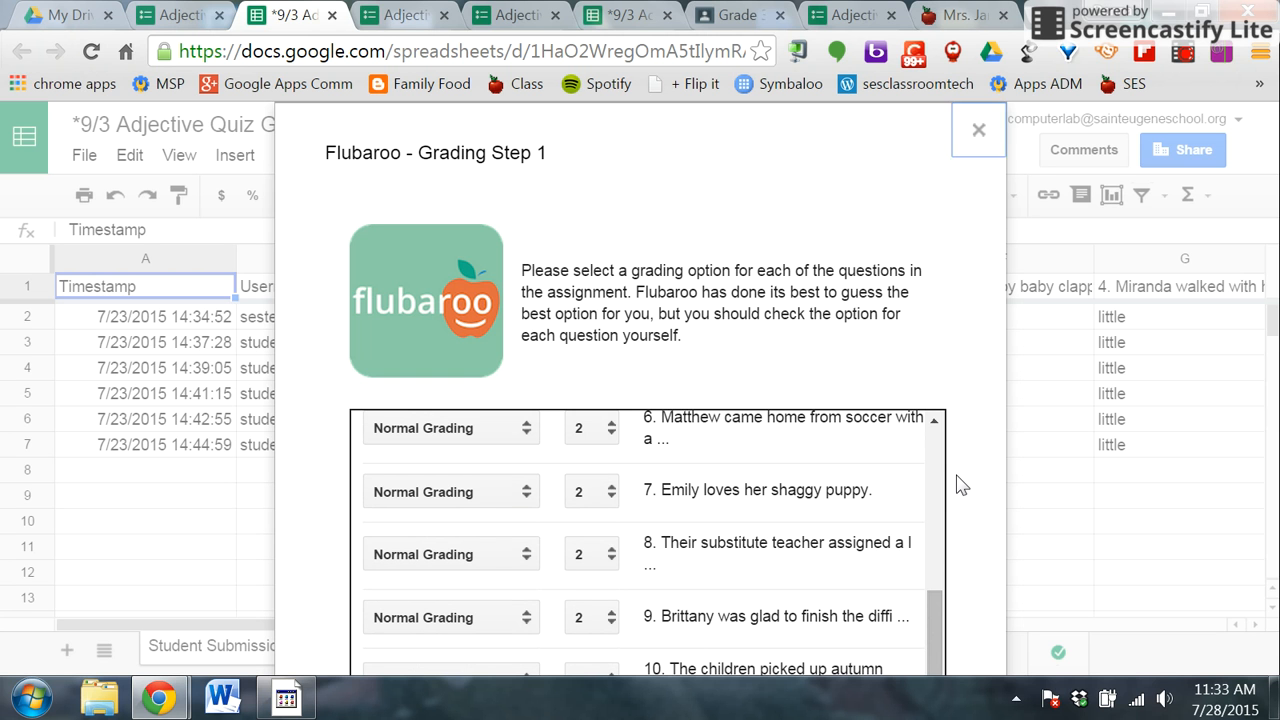
{"action": "key", "text": "Tab"}
{"action": "key", "text": "Tab"}
{"action": "key", "text": "Tab"}
{"action": "key", "text": "Tab"}
{"action": "key", "text": "Tab"}
{"action": "key", "text": "Tab"}
{"action": "key", "text": "Tab"}
{"action": "key", "text": "Tab"}
{"action": "key", "text": "Tab"}
{"action": "key", "text": "Tab"}
{"action": "key", "text": "Tab"}
{"action": "key", "text": "Tab"}
{"action": "key", "text": "Tab"}
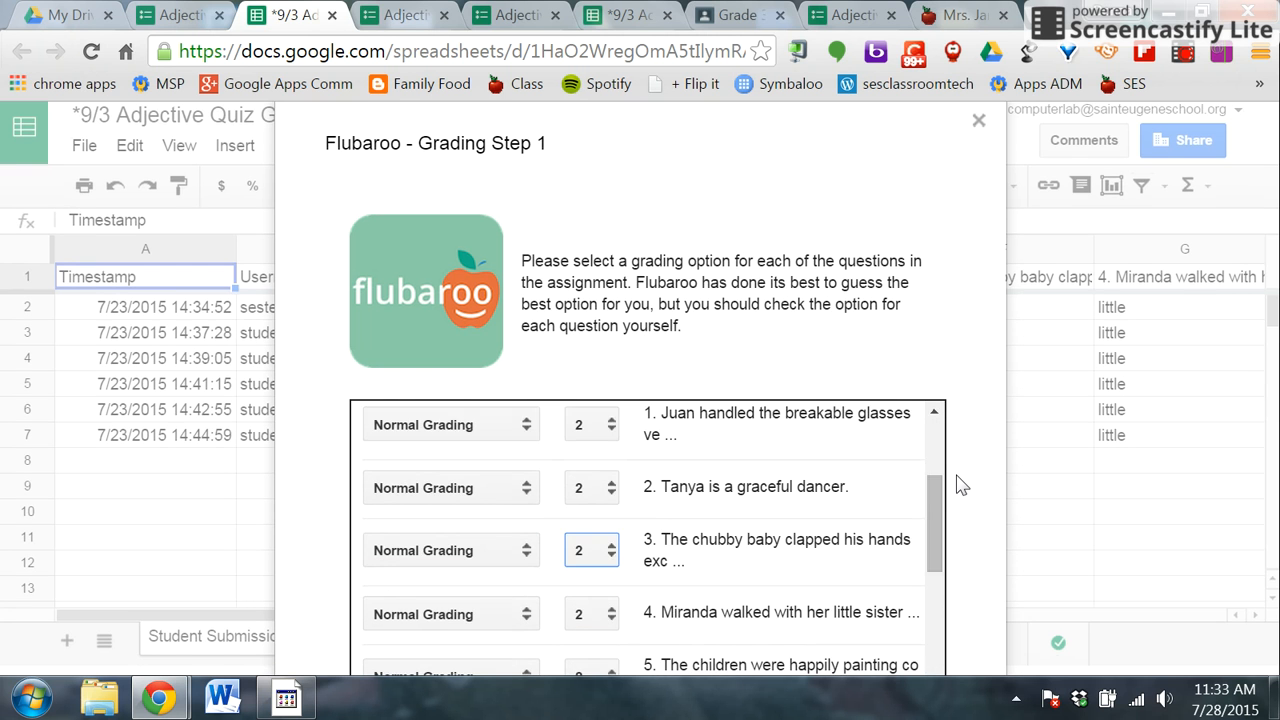
{"action": "key", "text": "Tab"}
{"action": "key", "text": "Tab"}
{"action": "key", "text": "Tab"}
{"action": "key", "text": "Tab"}
{"action": "key", "text": "Tab"}
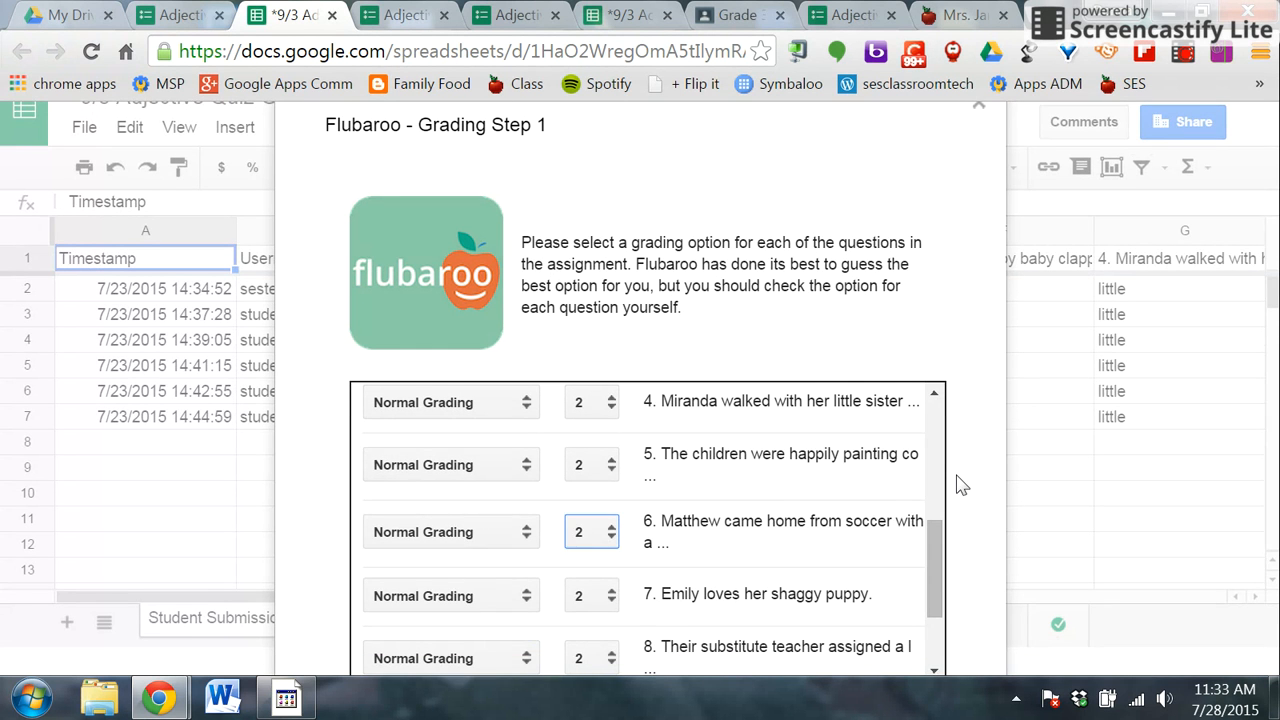
{"action": "key", "text": "Tab"}
{"action": "key", "text": "Tab"}
{"action": "key", "text": "Tab"}
{"action": "key", "text": "Tab"}
{"action": "key", "text": "Tab"}
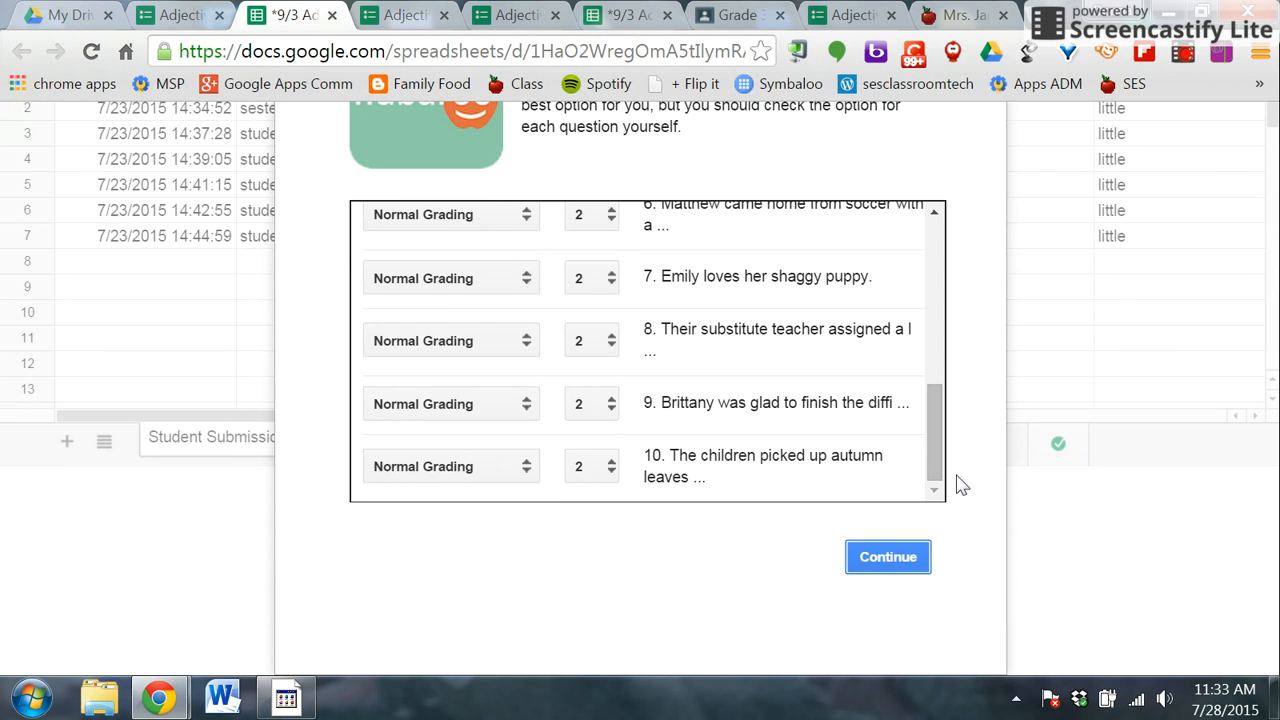
{"action": "left_click", "coordinate": [883, 563]}
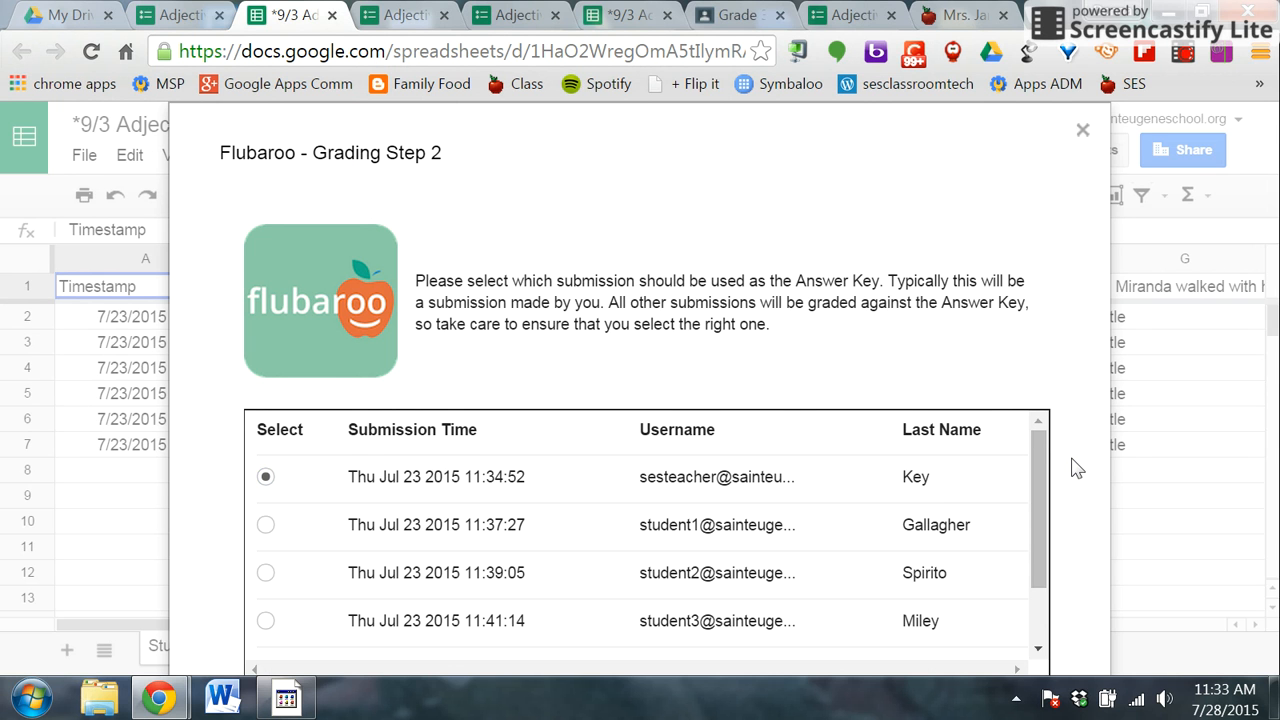
Look over the submissions offered as the answer key and close Flubaroo without regrading
{"action": "scroll", "coordinate": [1075, 468], "scroll_direction": "down", "scroll_amount": 3}
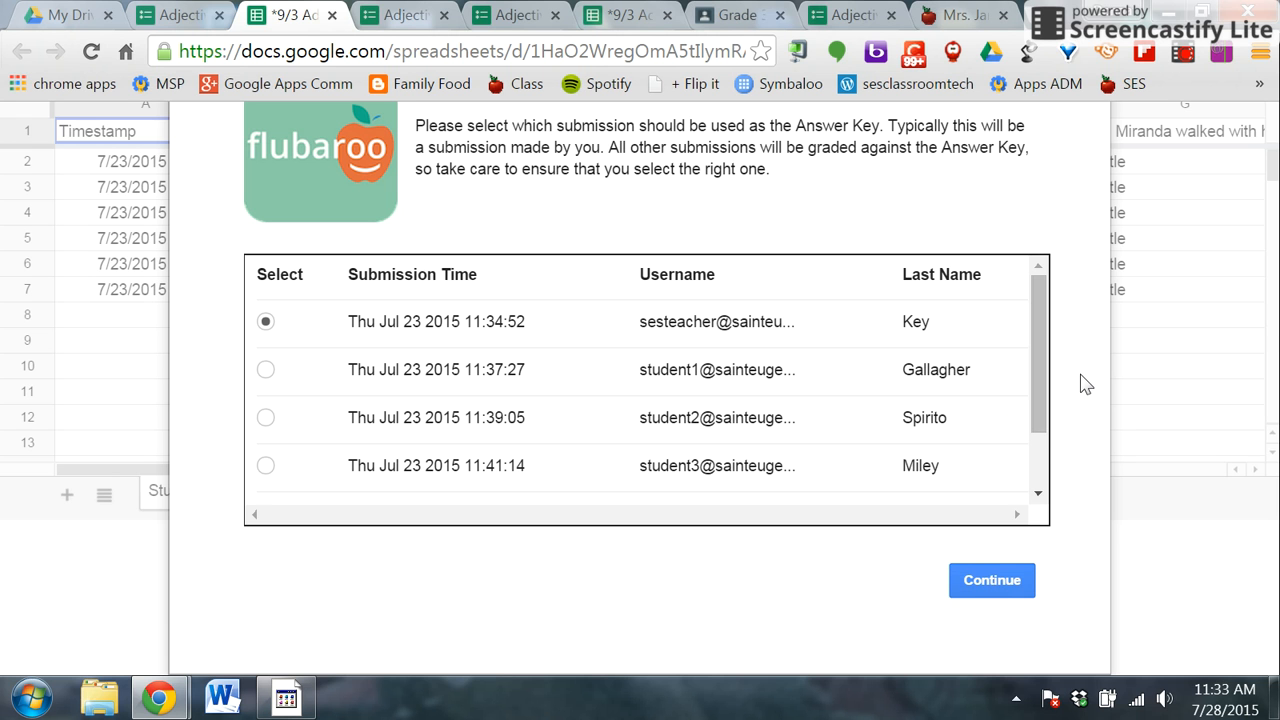
{"action": "scroll", "coordinate": [1085, 385], "scroll_direction": "up", "scroll_amount": 3}
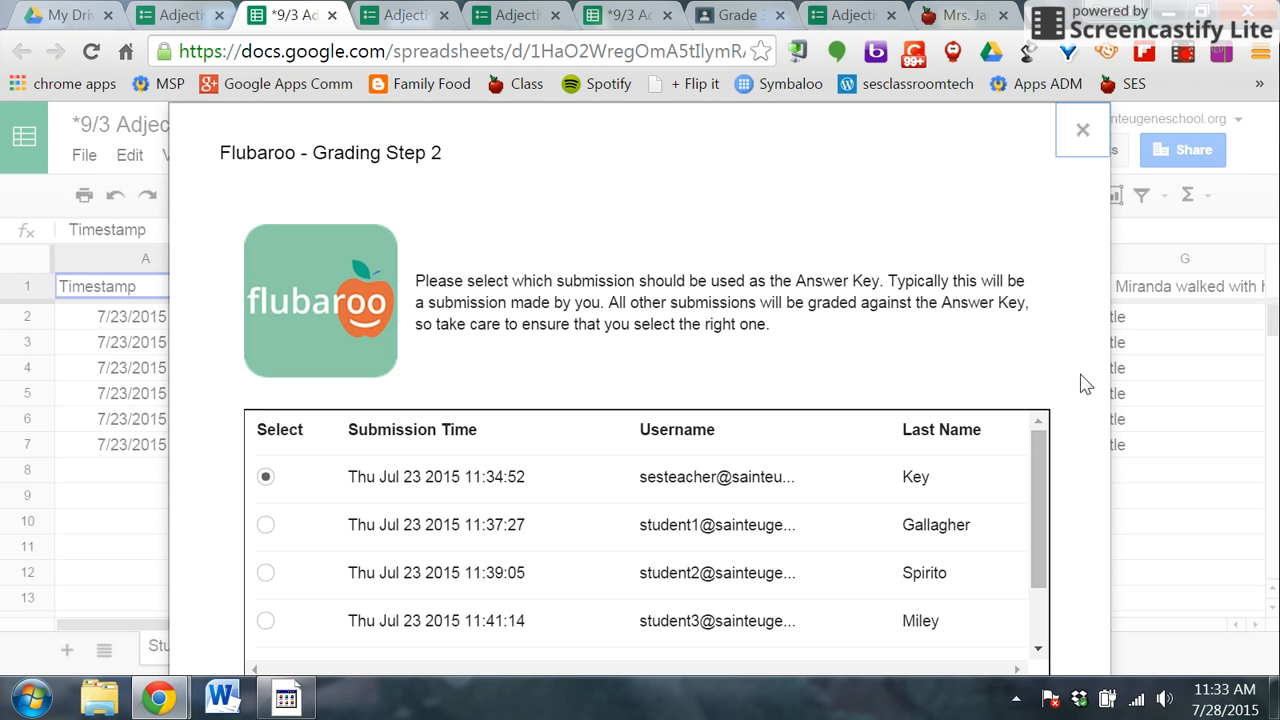
{"action": "left_click", "coordinate": [1082, 128]}
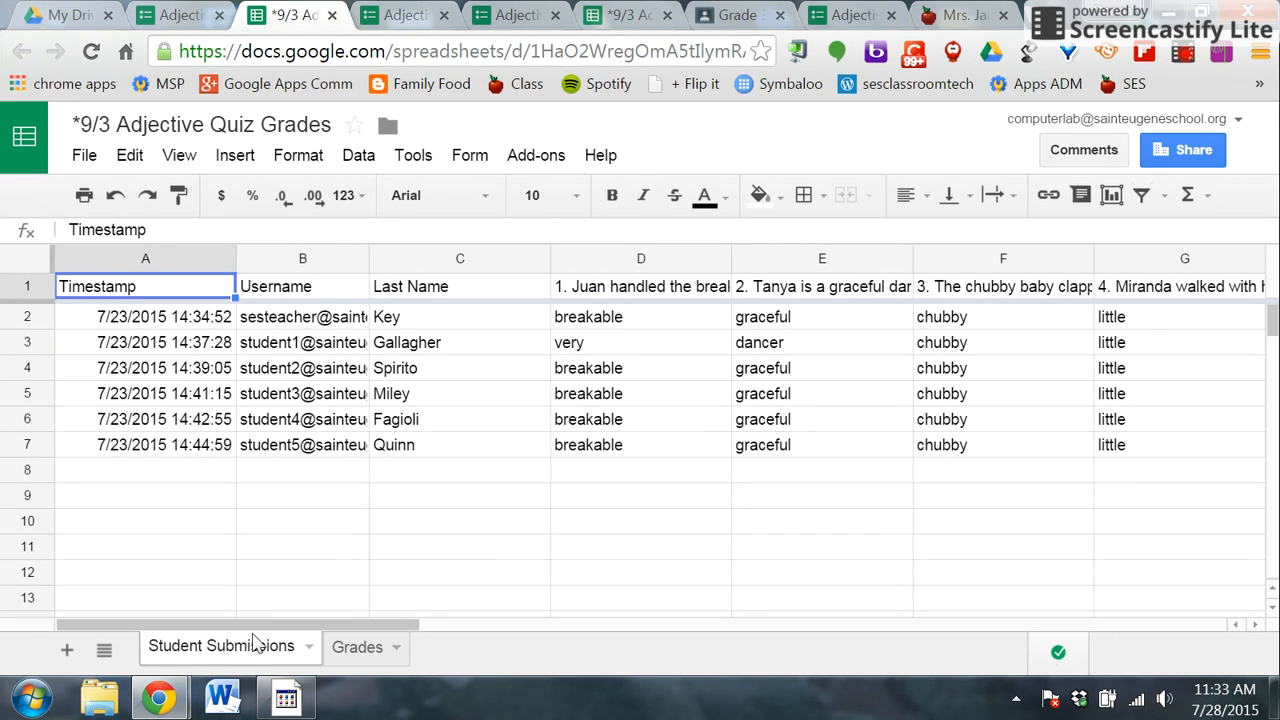
Open the Grades sheet and look over the students' total points, percentages and per-question scores
{"action": "left_click", "coordinate": [360, 650]}
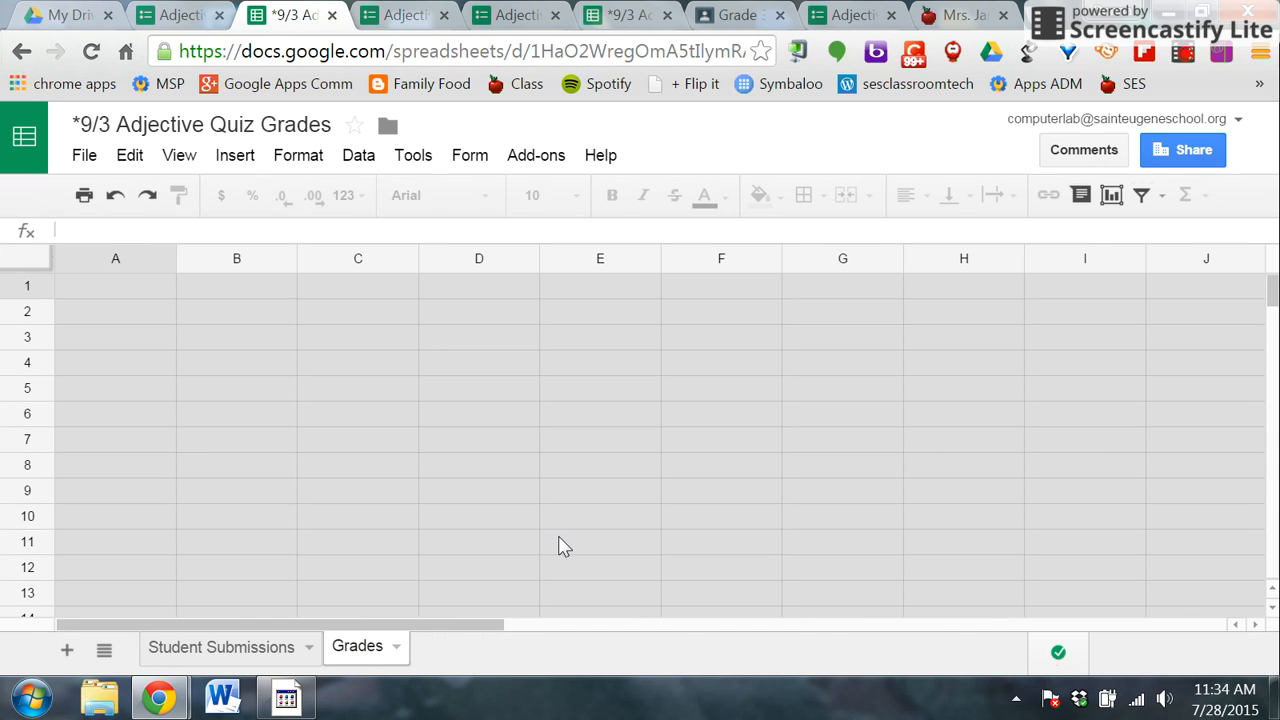
{"action": "scroll", "coordinate": [466, 523], "scroll_direction": "down", "scroll_amount": 2}
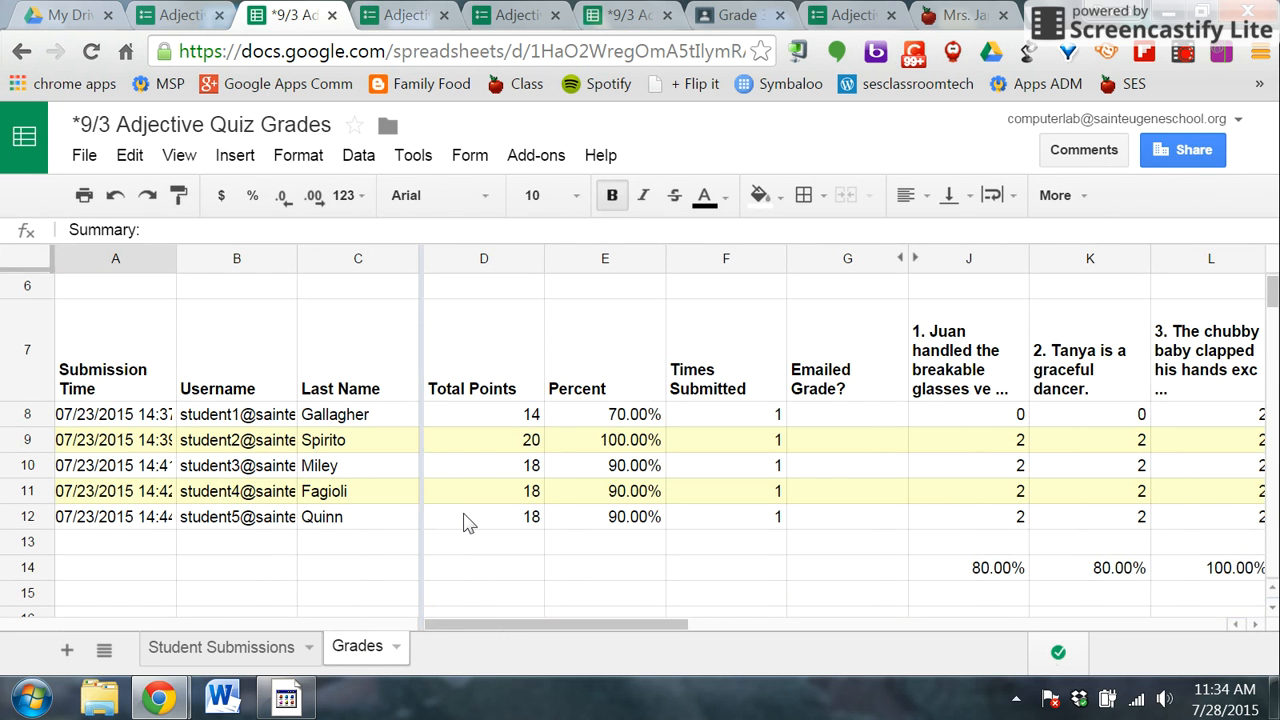
{"action": "scroll", "coordinate": [466, 523], "scroll_direction": "down", "scroll_amount": 3}
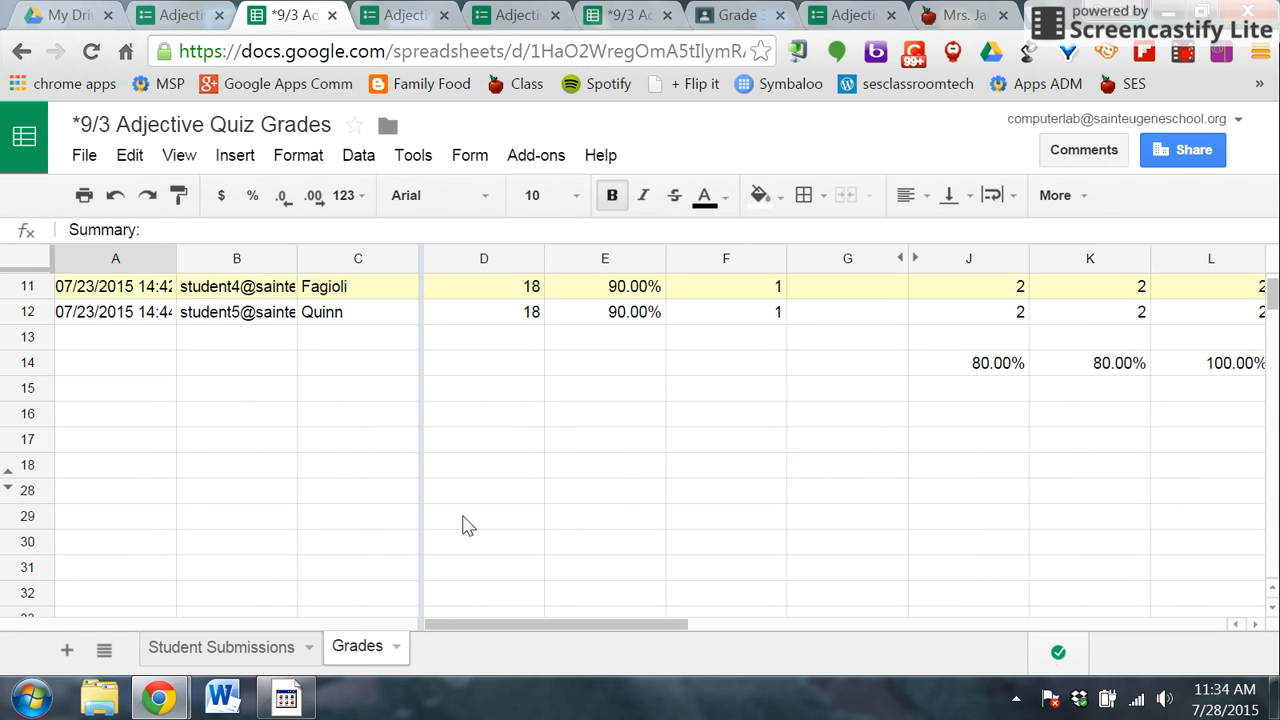
{"action": "scroll", "coordinate": [466, 523], "scroll_direction": "up", "scroll_amount": 3}
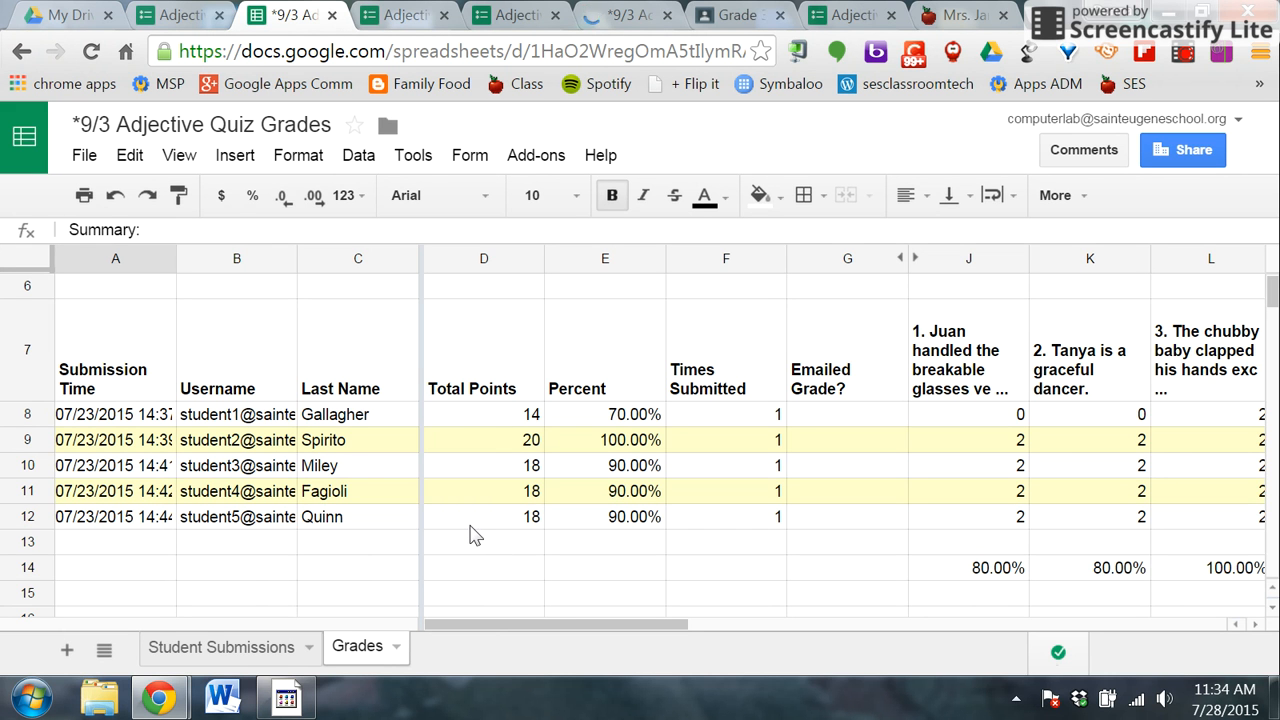
Sort the student grade rows A8 to S12 by last name in Column C, A → Z, and clear the range selection
{"action": "left_click", "coordinate": [62, 418]}
{"action": "left_click_drag", "start_coordinate": [62, 418], "coordinate": [960, 520]}
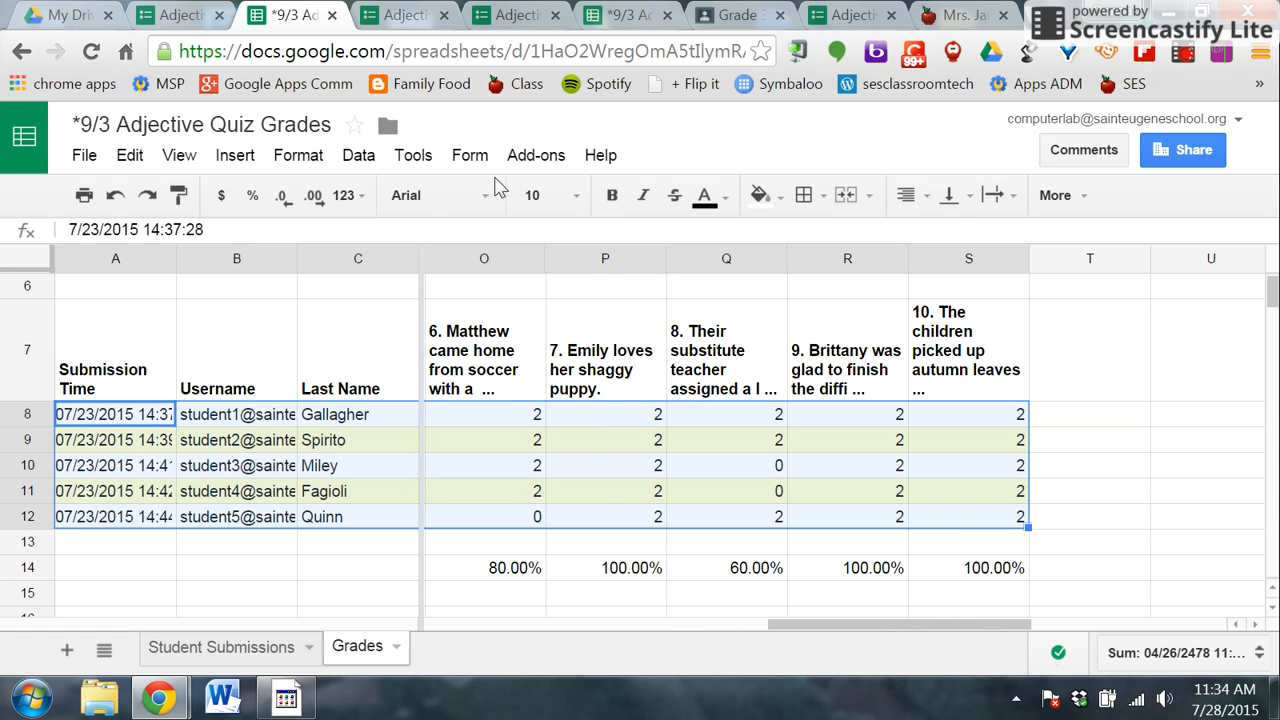
{"action": "left_click", "coordinate": [359, 160]}
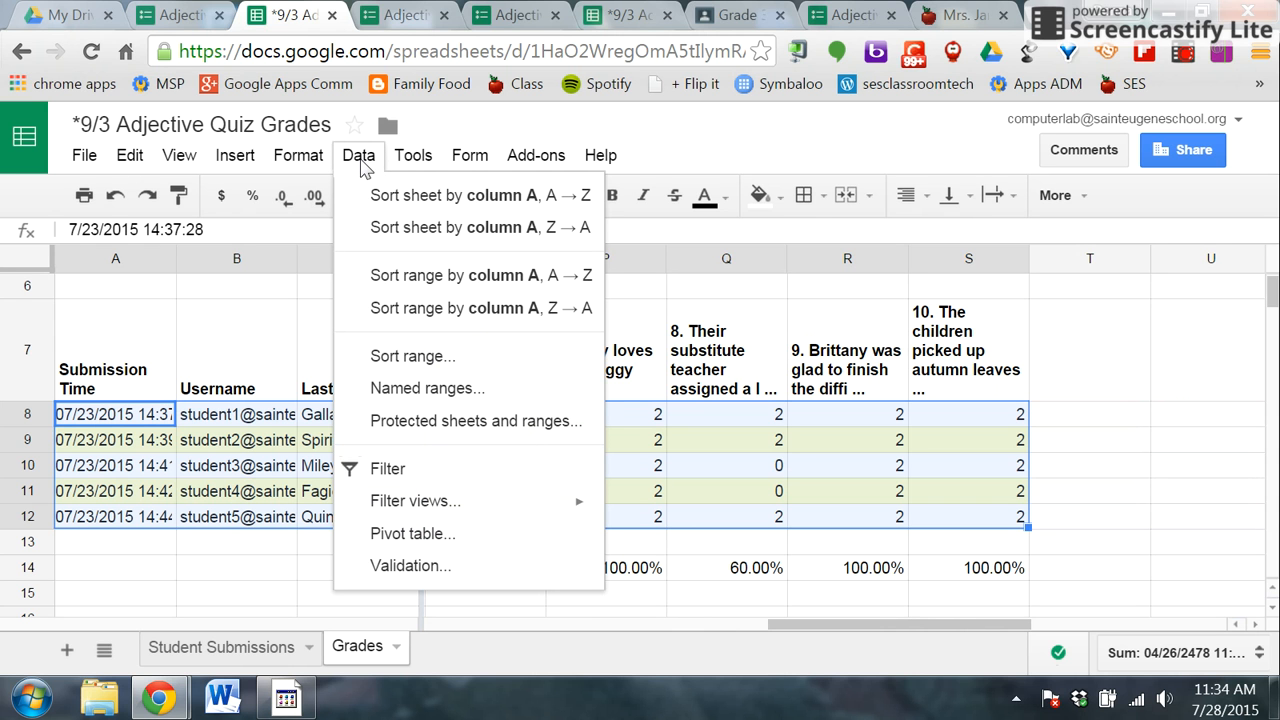
{"action": "left_click", "coordinate": [433, 362]}
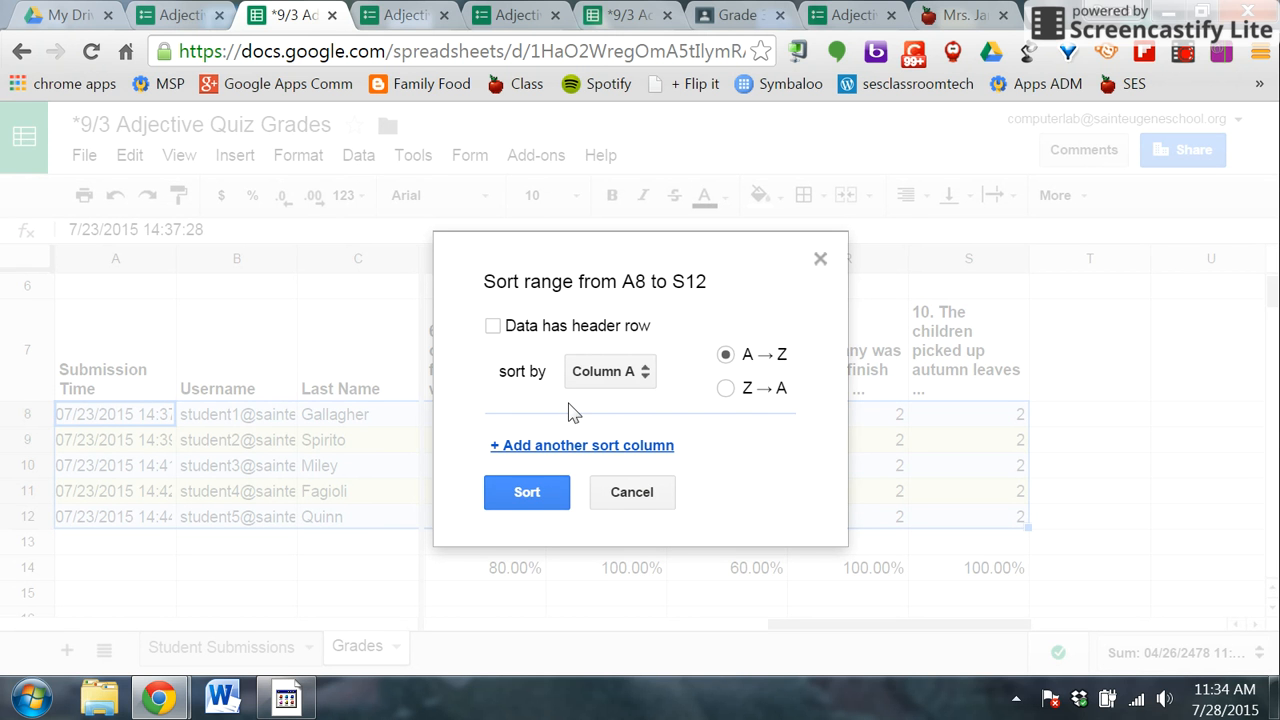
{"action": "left_click", "coordinate": [646, 374]}
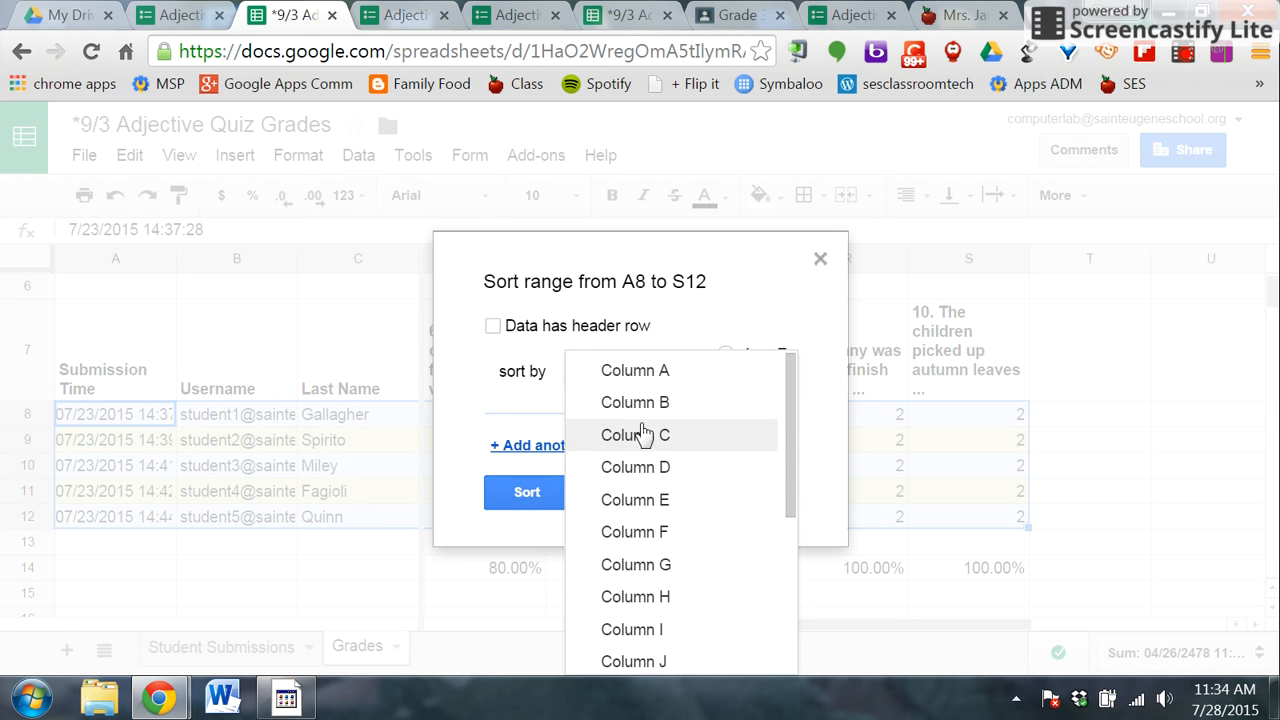
{"action": "left_click", "coordinate": [640, 435]}
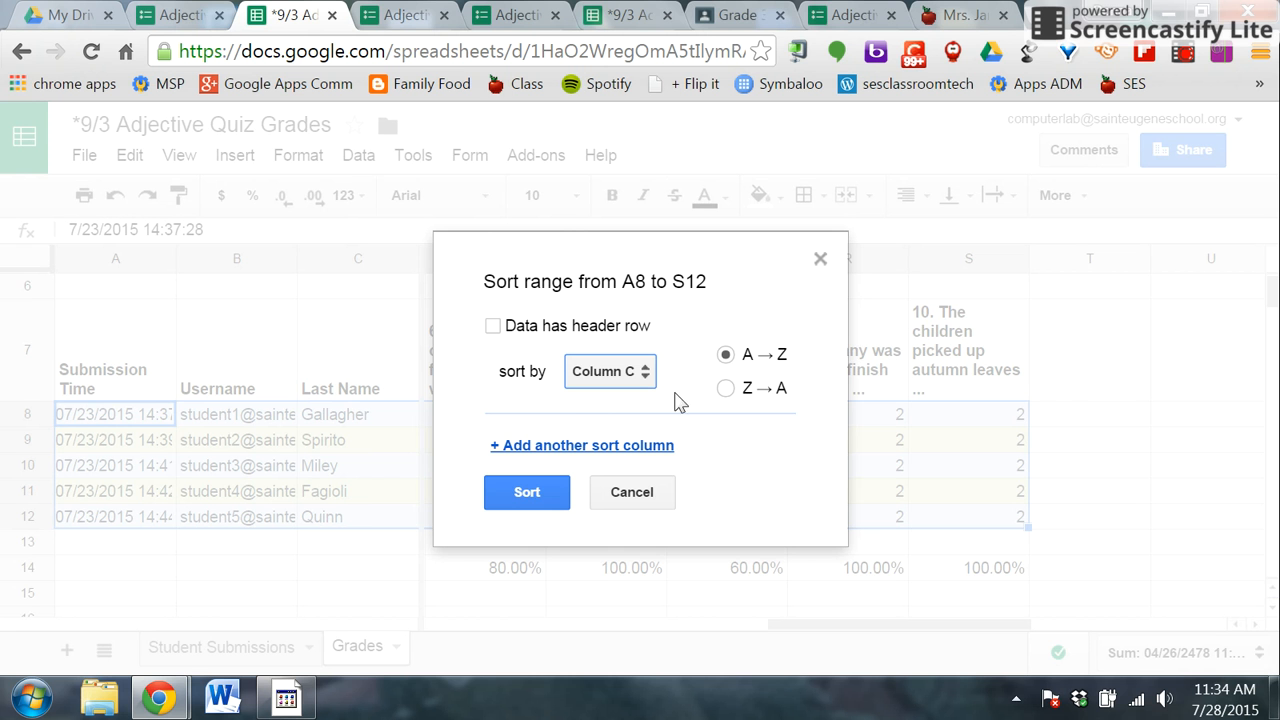
{"action": "left_click", "coordinate": [531, 495]}
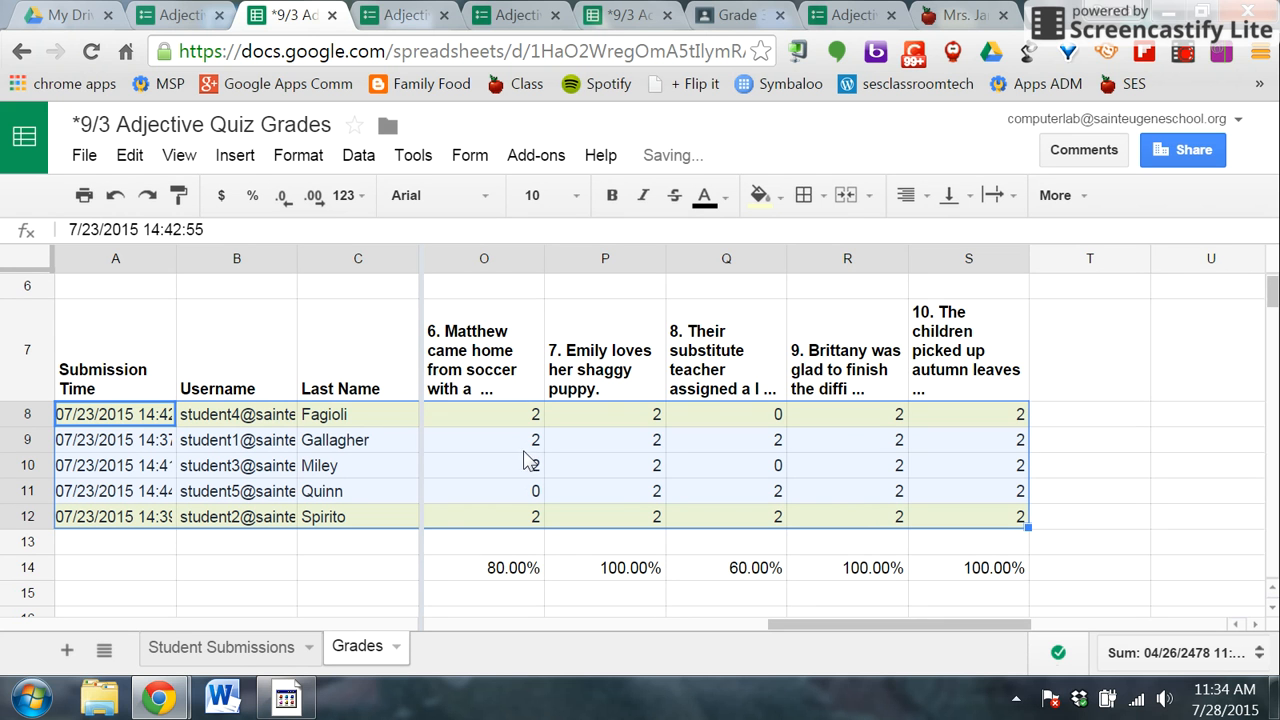
{"action": "left_click", "coordinate": [440, 501]}
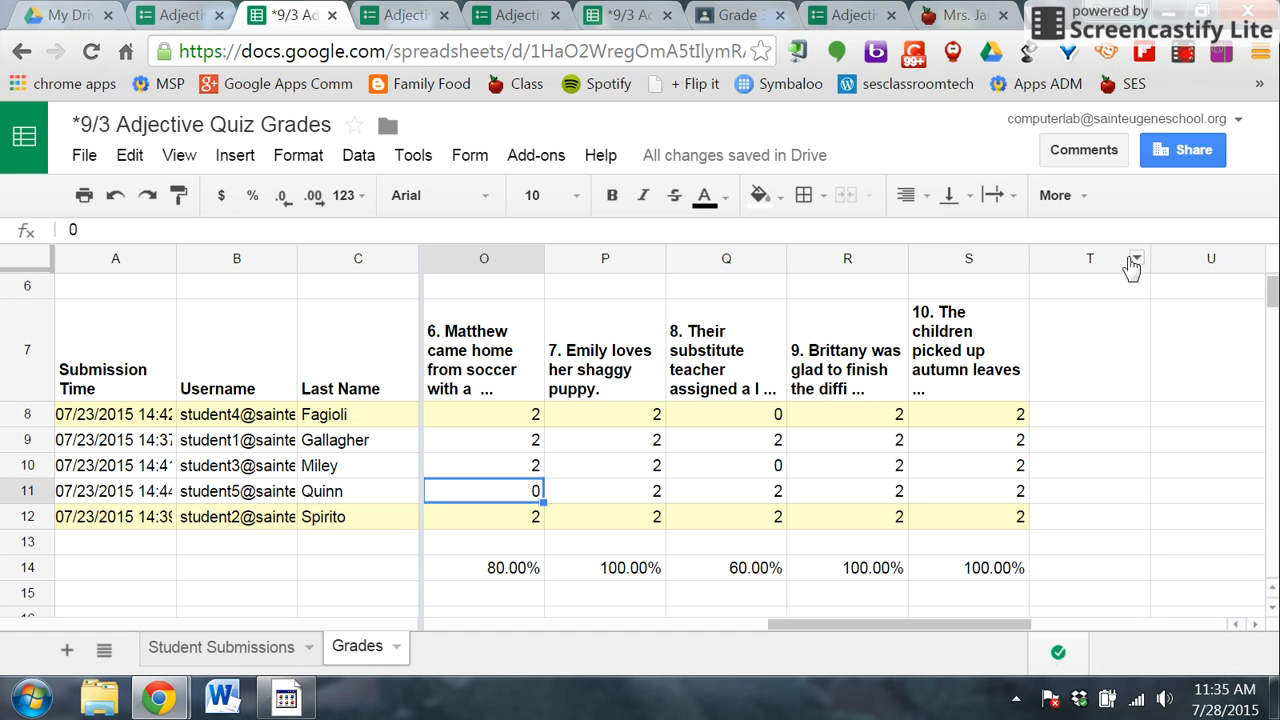
Split the screen into side-by-side windows with the Alice Keeler Gradebook Split extension and bring up the extension's context menu
{"action": "left_click", "coordinate": [1222, 55]}
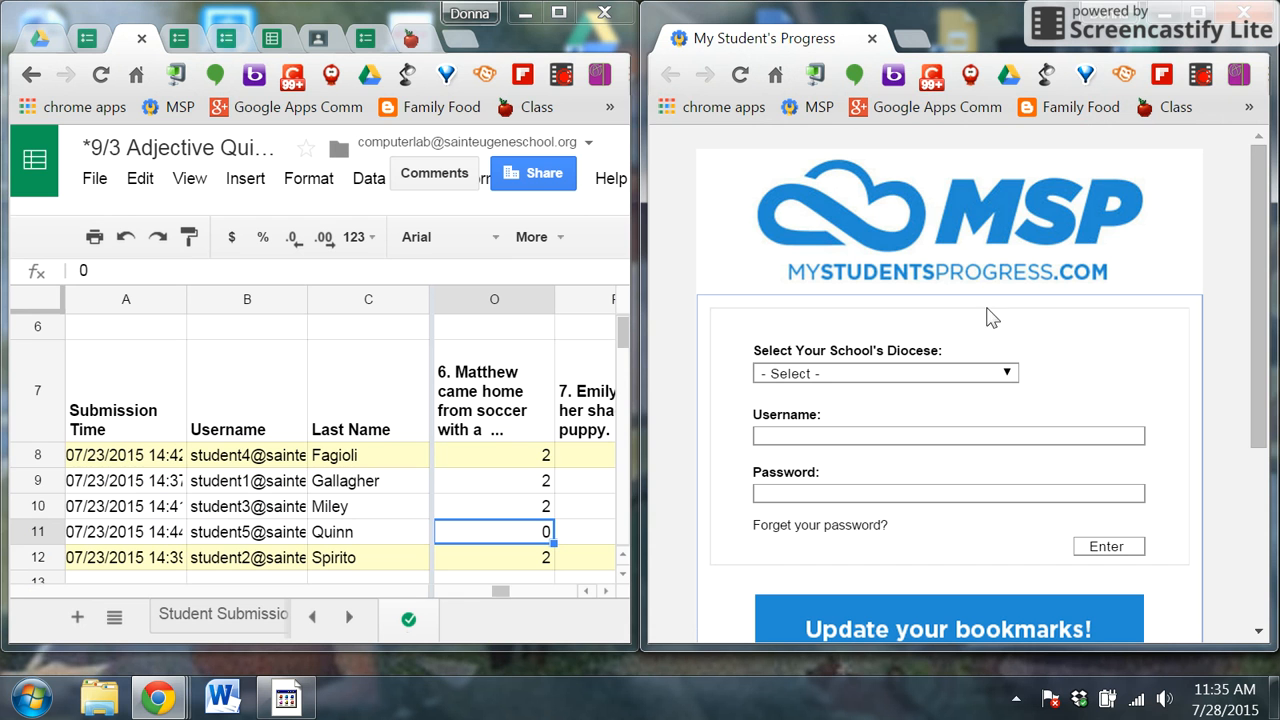
{"action": "left_click", "coordinate": [1238, 76]}
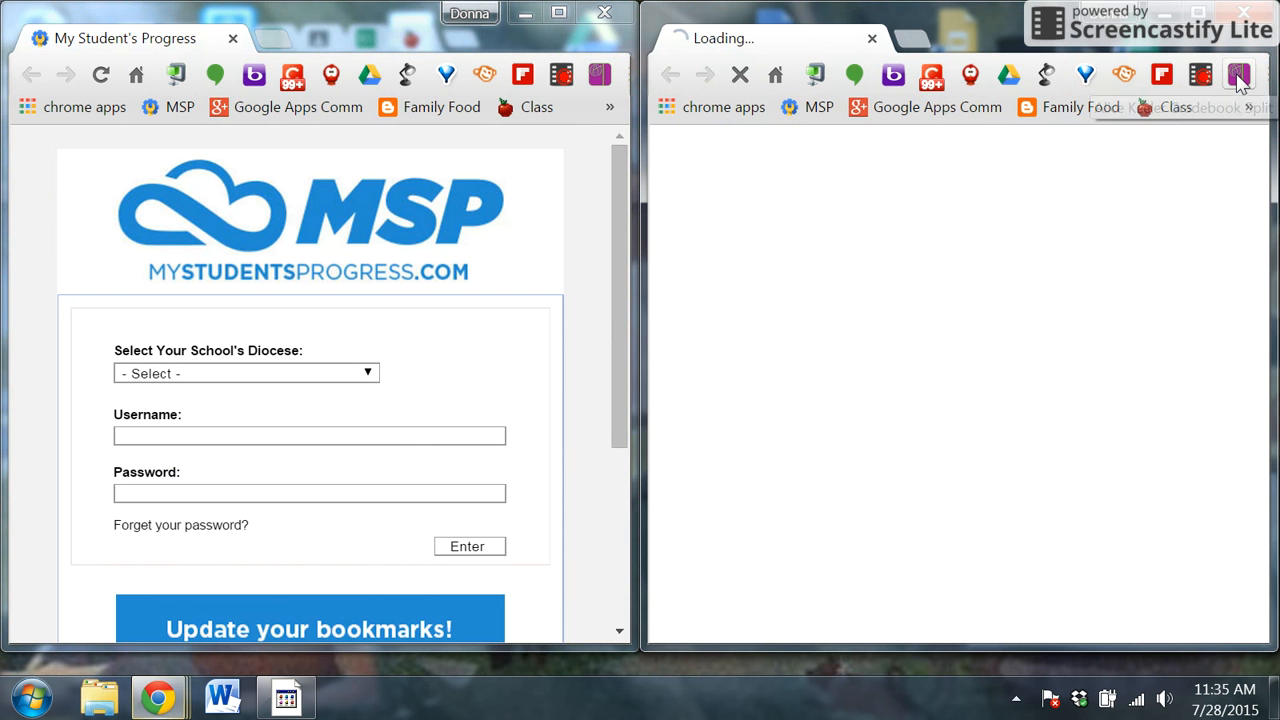
{"action": "right_click", "coordinate": [1239, 78]}
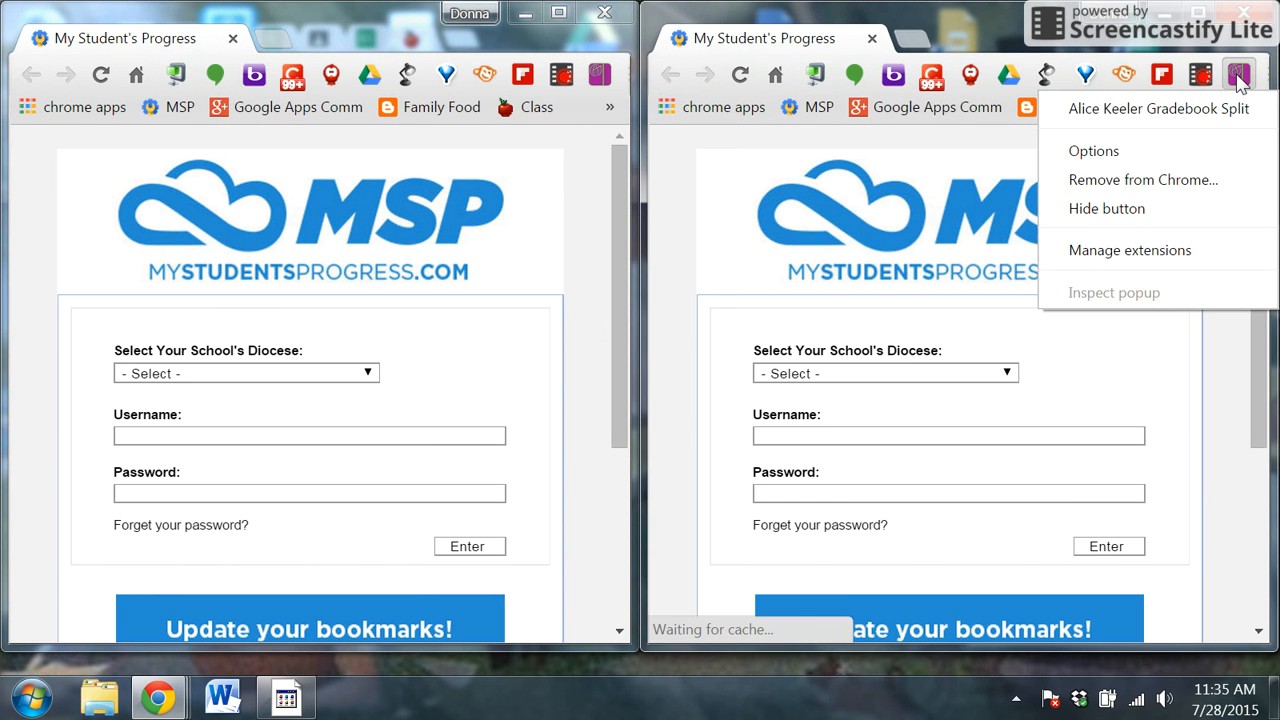
Review the Gradebook Split URL options, close their tab, and close the duplicate My Student's Progress window covering the grades spreadsheet
{"action": "left_click", "coordinate": [1090, 151]}
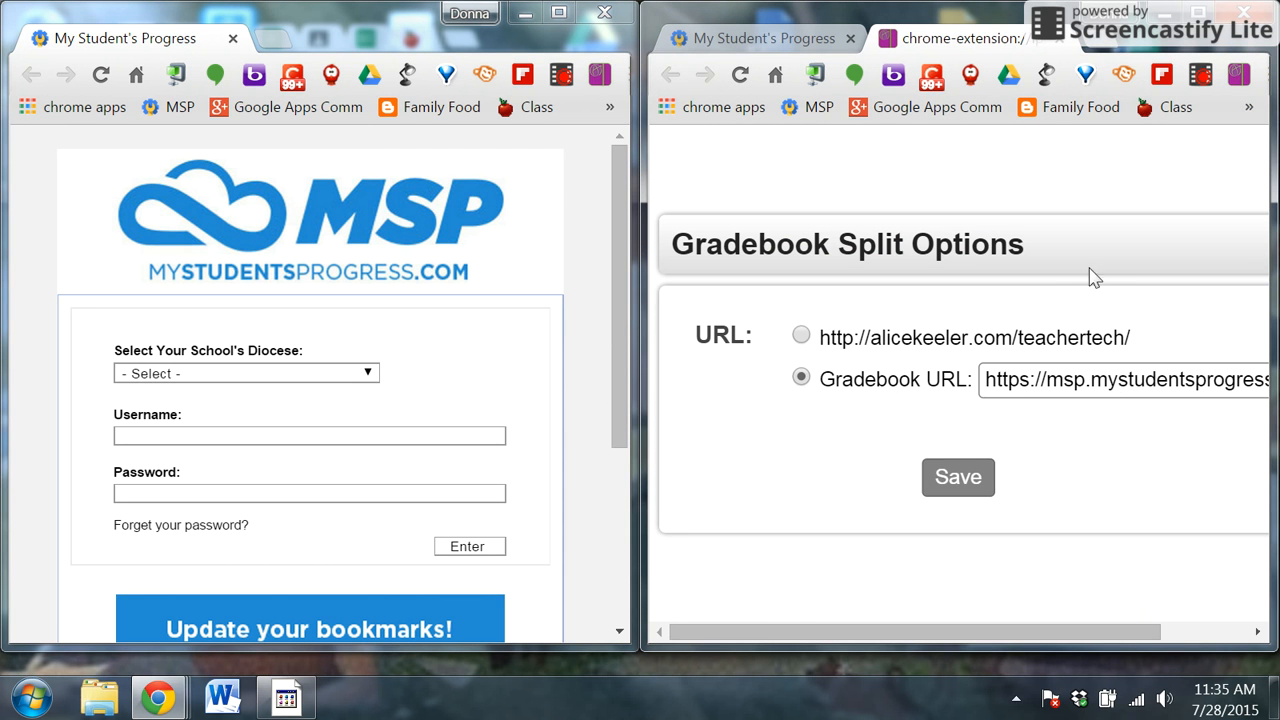
{"action": "left_click", "coordinate": [1058, 42]}
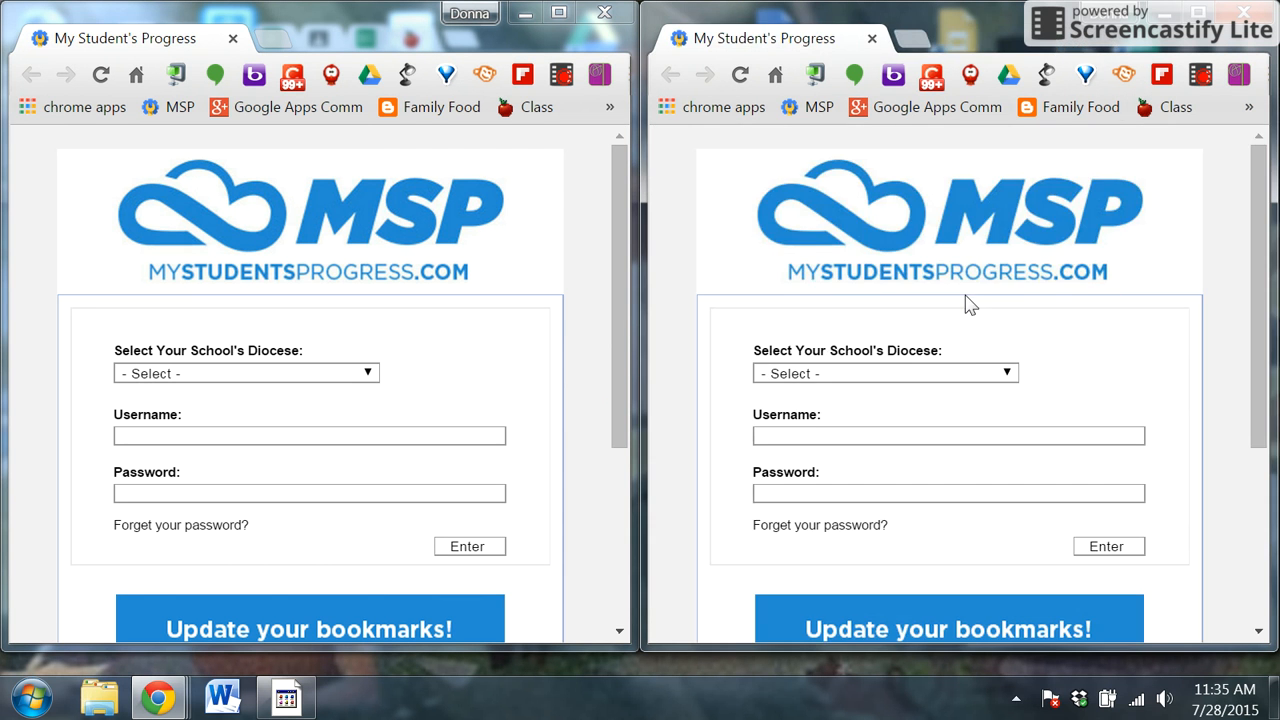
{"action": "left_click", "coordinate": [604, 12]}
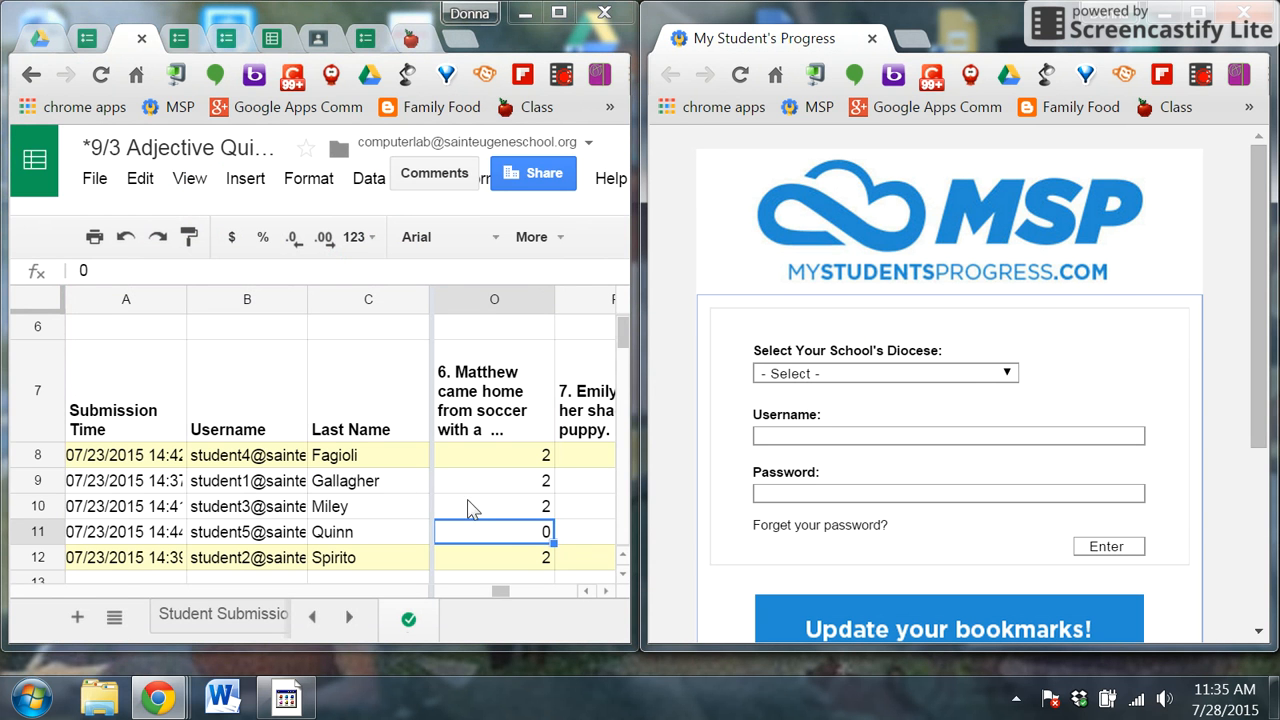
Choose Archdiocese of Philadelphia as the school's diocese in the gradebook and show the student grade rows beside its login page
{"action": "left_click", "coordinate": [960, 373]}
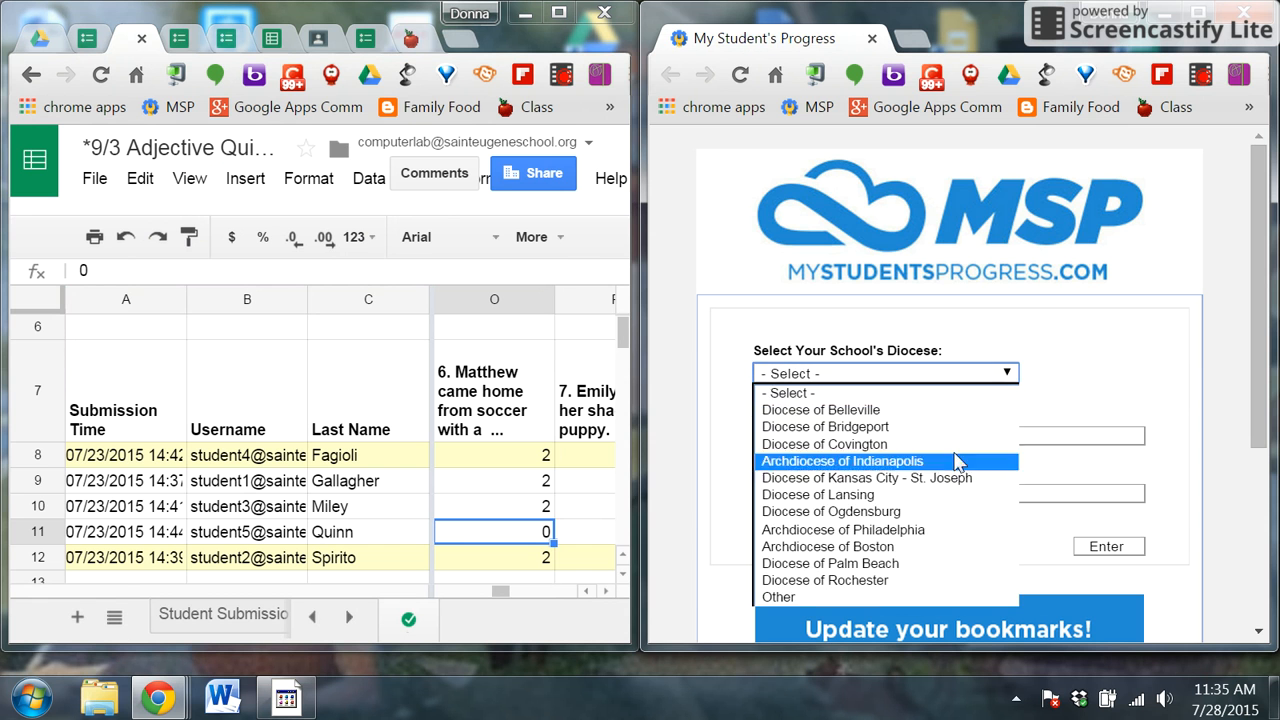
{"action": "left_click", "coordinate": [985, 528]}
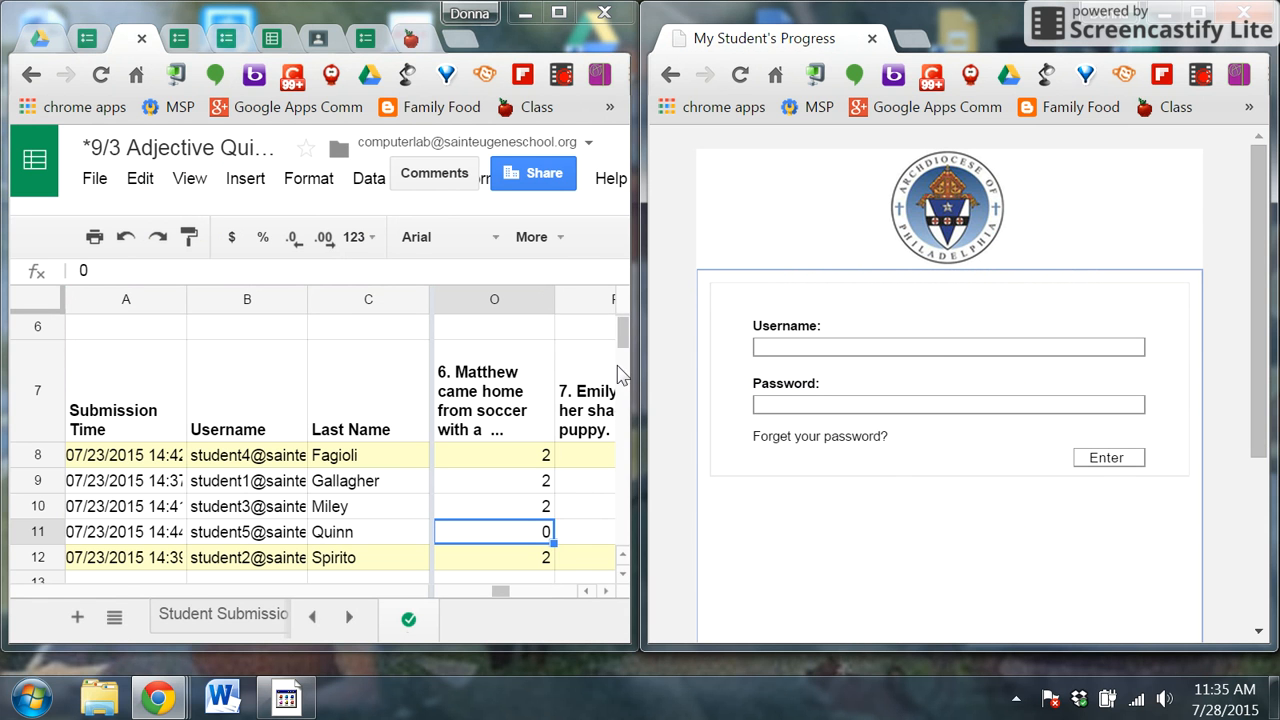
{"action": "mouse_move", "coordinate": [623, 337]}
{"action": "left_mouse_down"}
{"action": "mouse_move", "coordinate": [622, 370]}
{"action": "mouse_move", "coordinate": [623, 337]}
{"action": "left_mouse_up"}
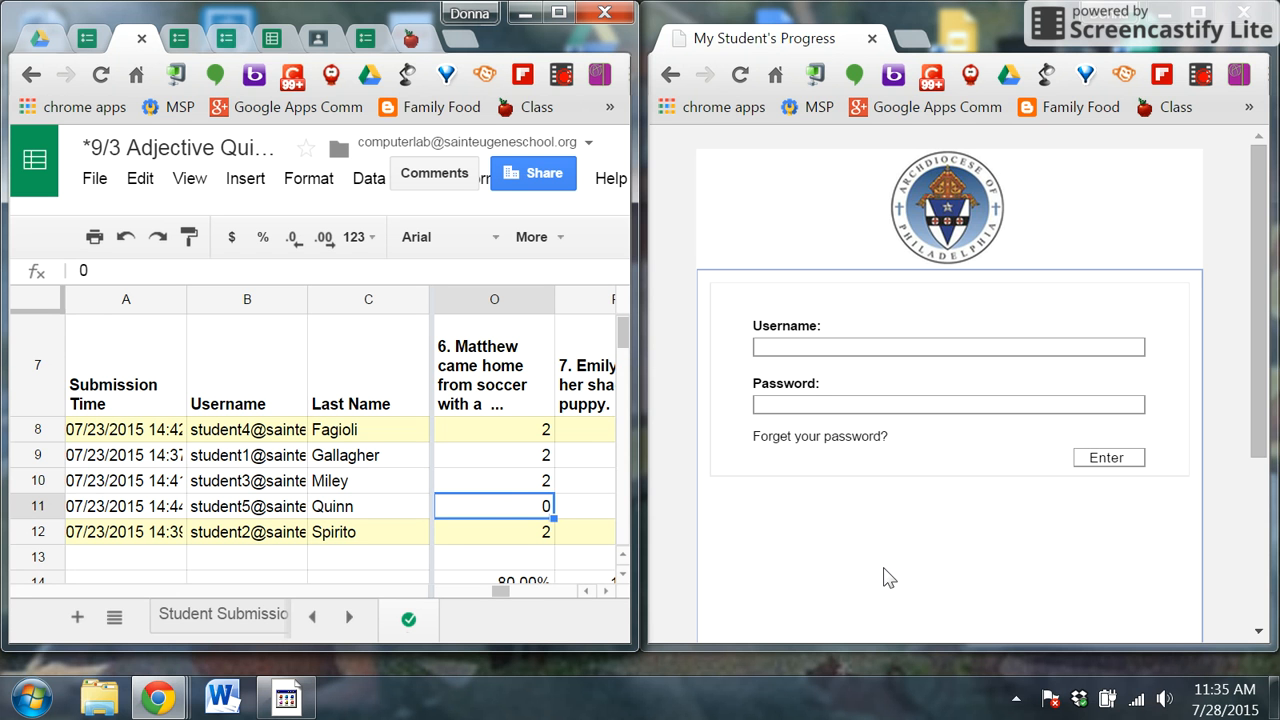
Maximize the window with the 9/3 Adjective Quiz Grades spreadsheet
{"action": "left_click", "coordinate": [560, 15]}
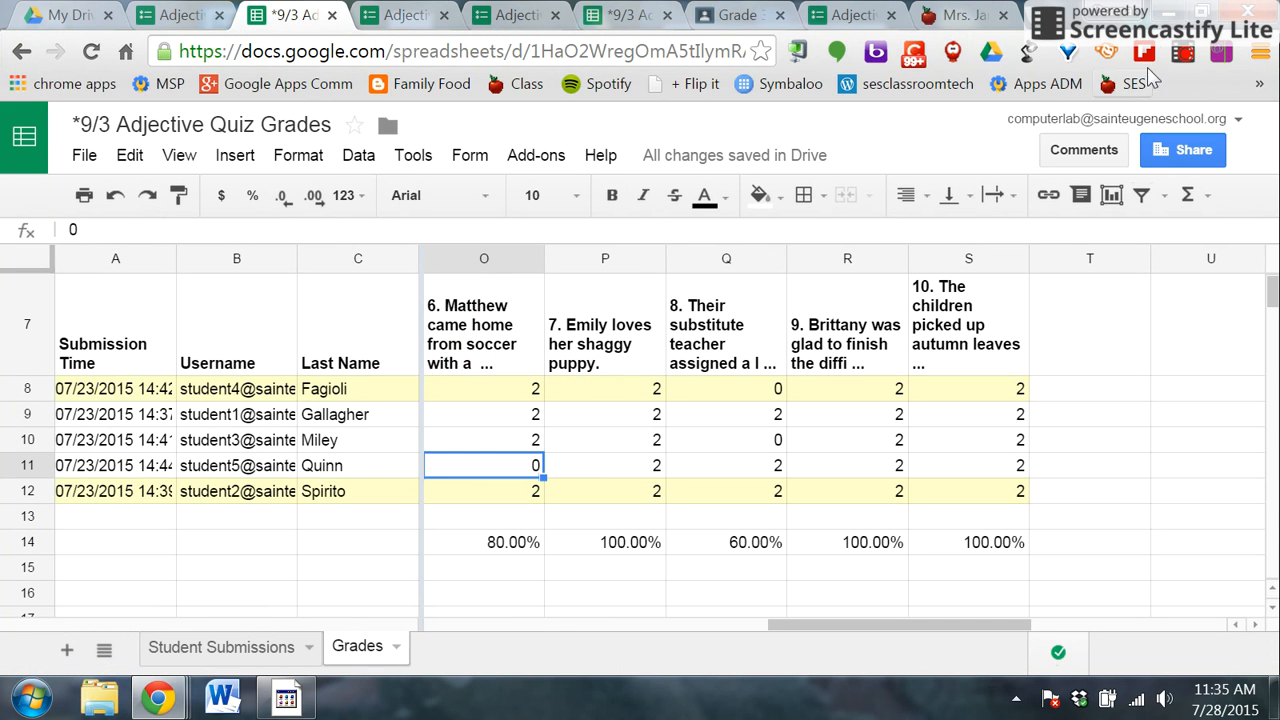
{"action": "left_click", "coordinate": [1183, 58]}
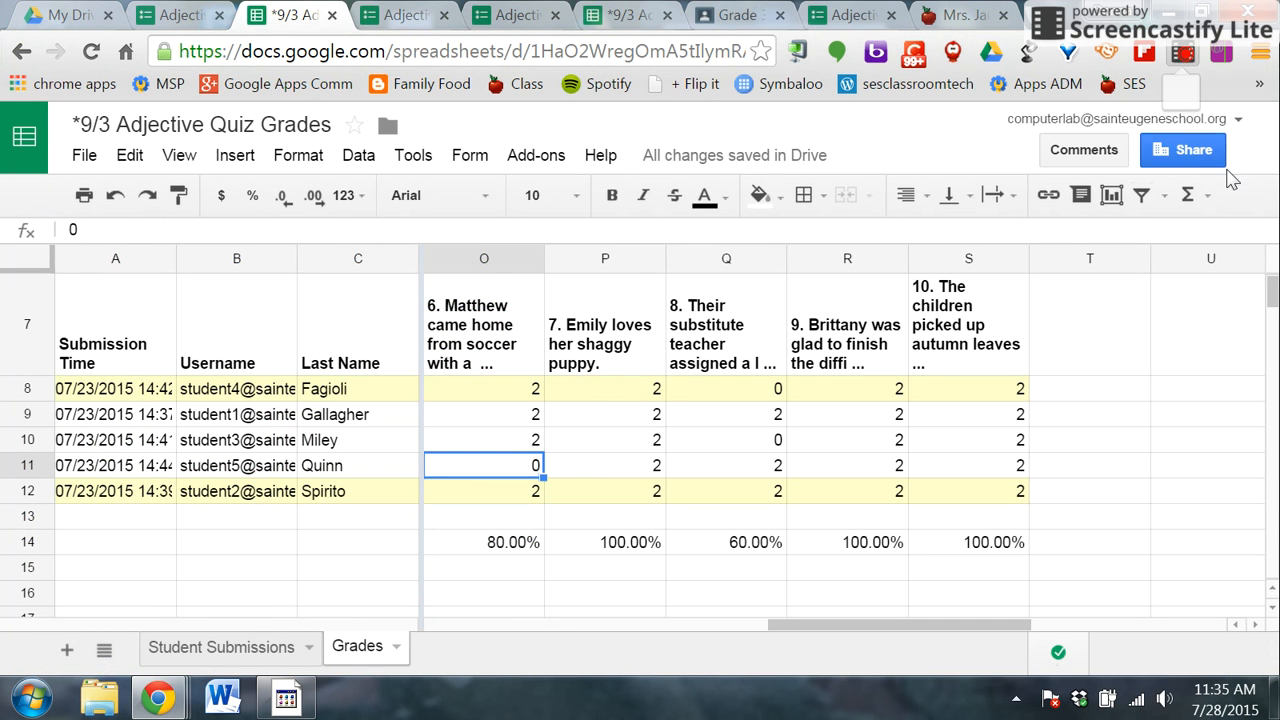